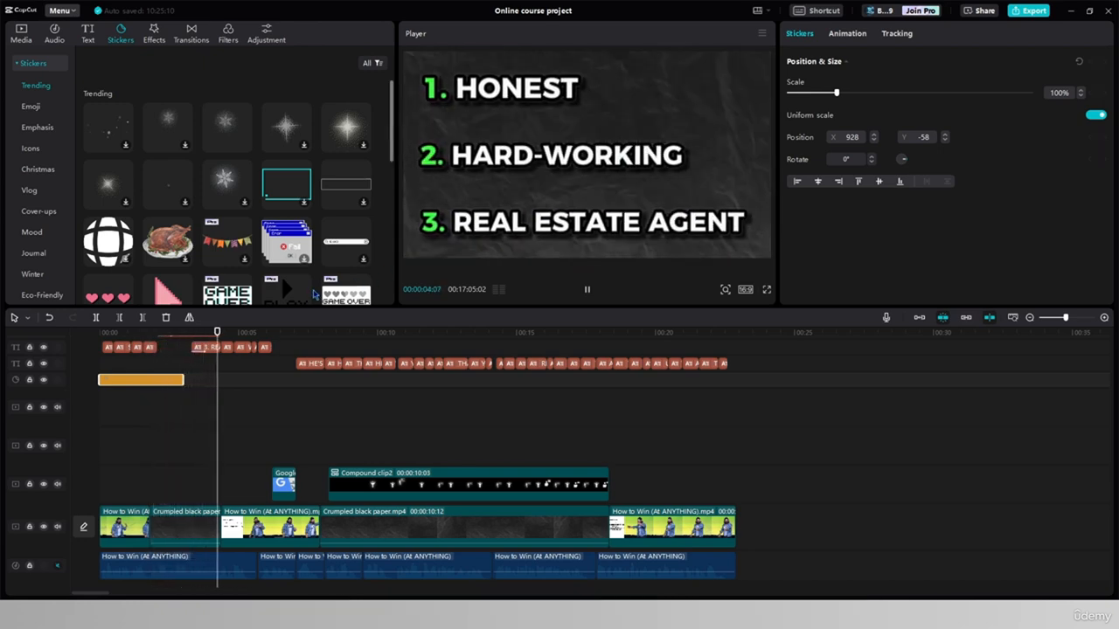
Pause playback and browse the Trending and Emoji sticker collections for usable graphics such as arrows and emojis
key(space)
scroll(99, 211, down, 3)
scroll(149, 205, down, 6)
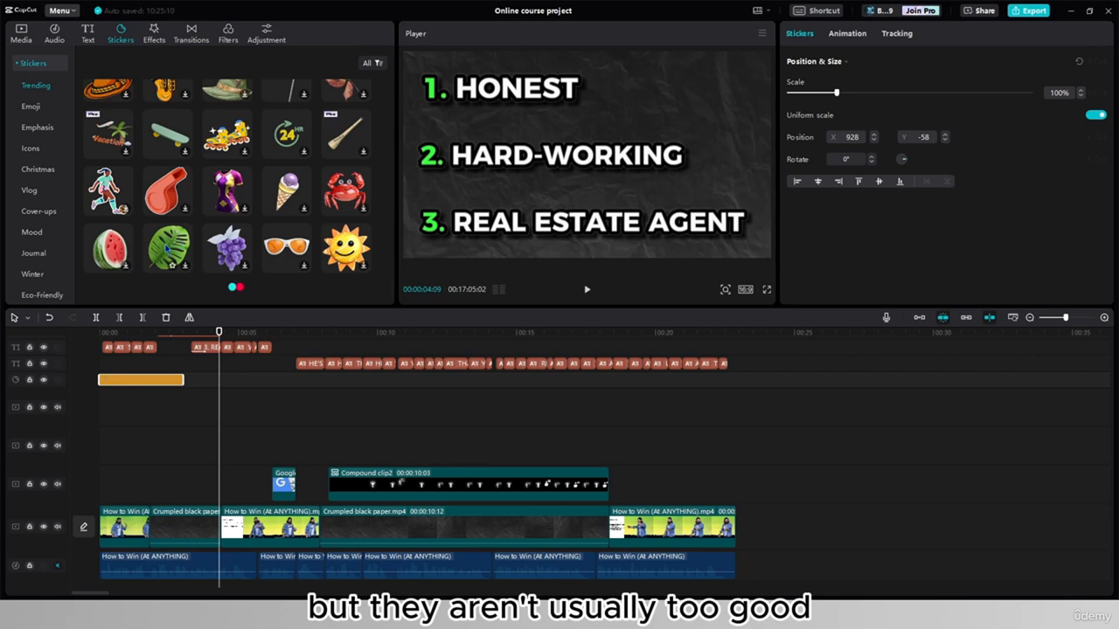
scroll(166, 249, down, 3)
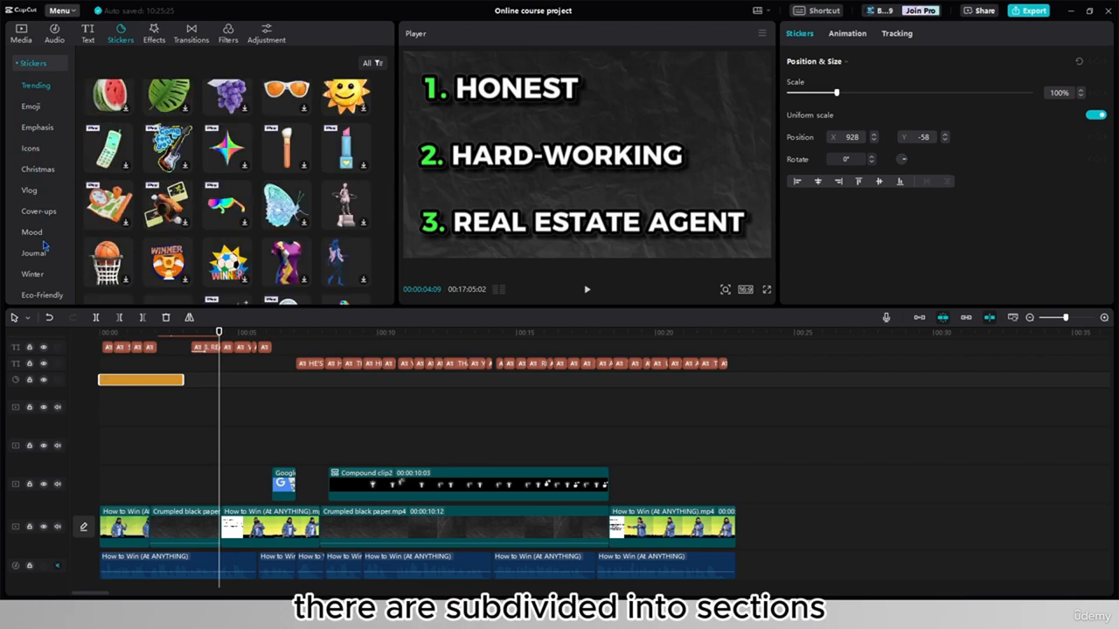
scroll(44, 246, down, 3)
scroll(251, 262, down, 3)
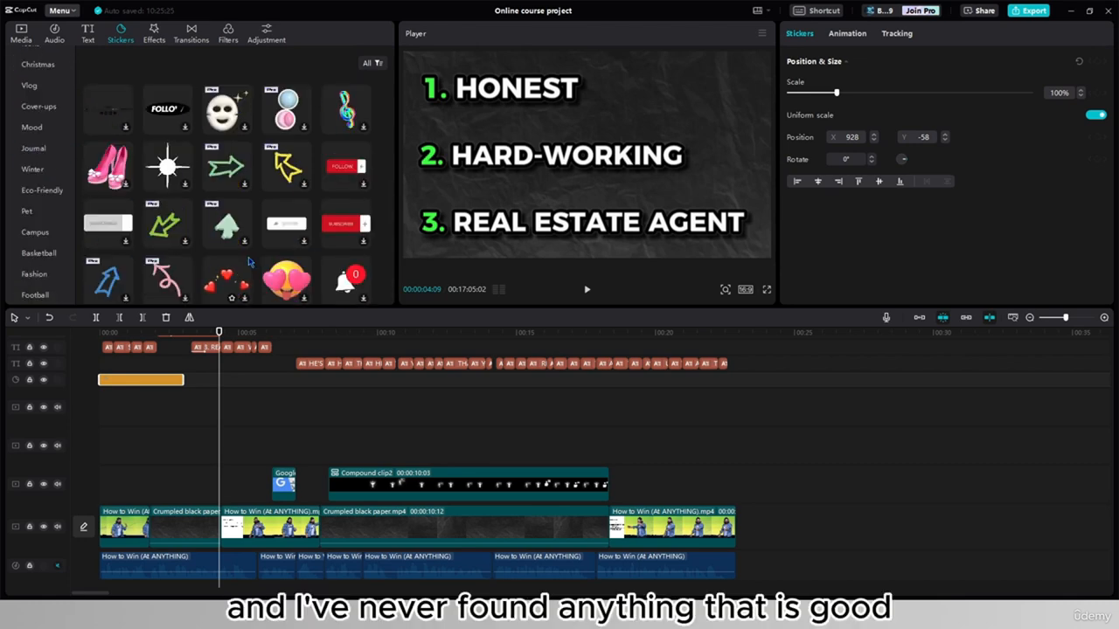
scroll(249, 260, down, 4)
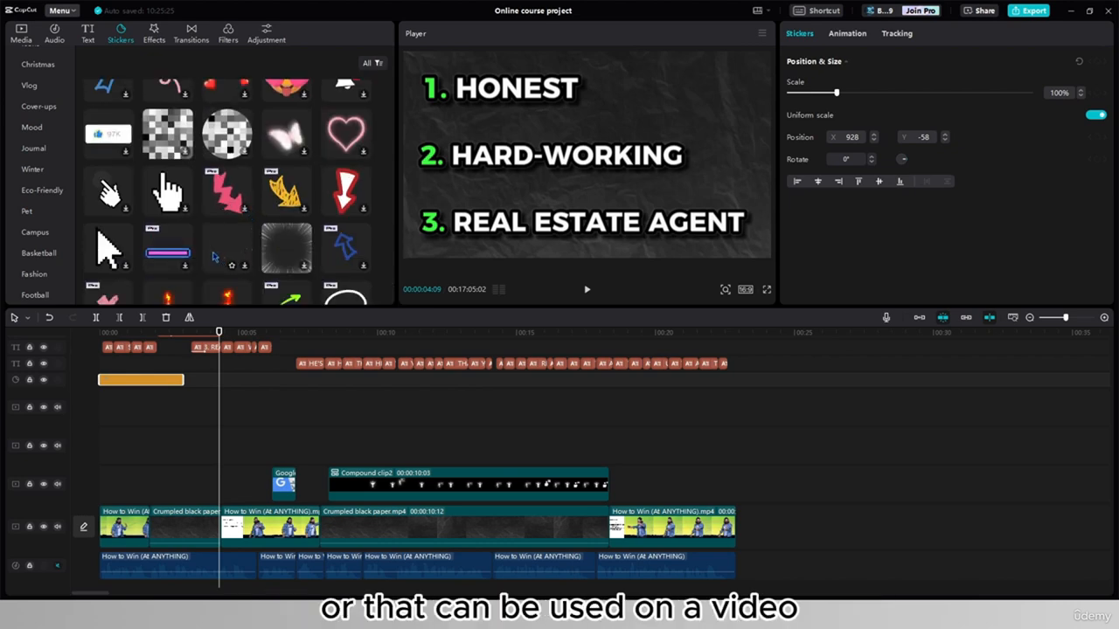
scroll(214, 254, down, 1)
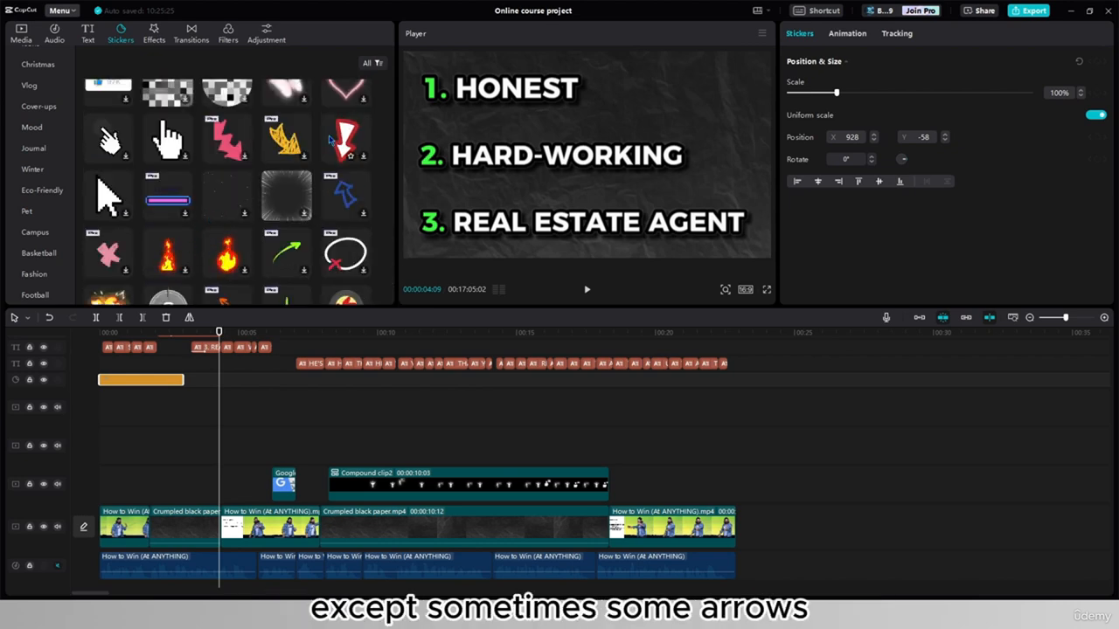
scroll(344, 140, down, 3)
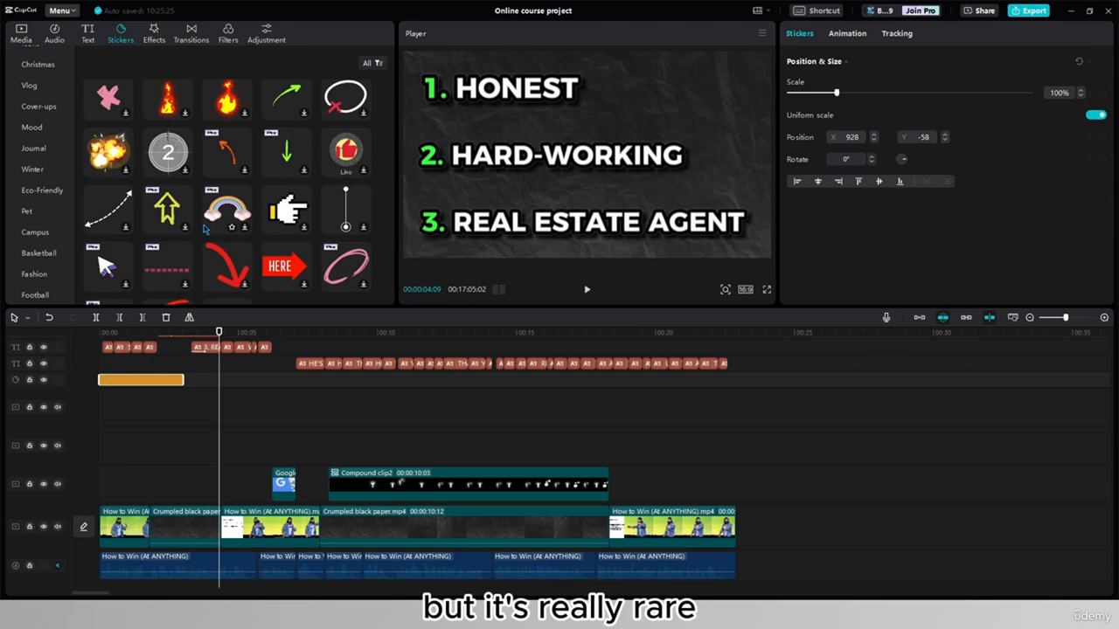
scroll(203, 229, down, 2)
scroll(201, 231, down, 2)
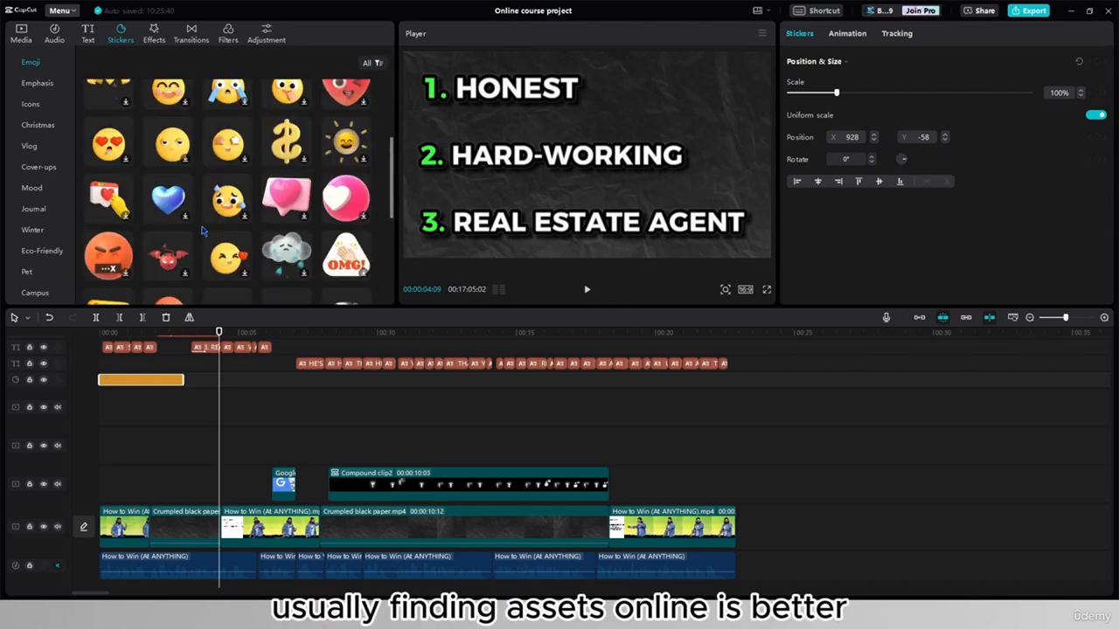
scroll(203, 229, down, 1)
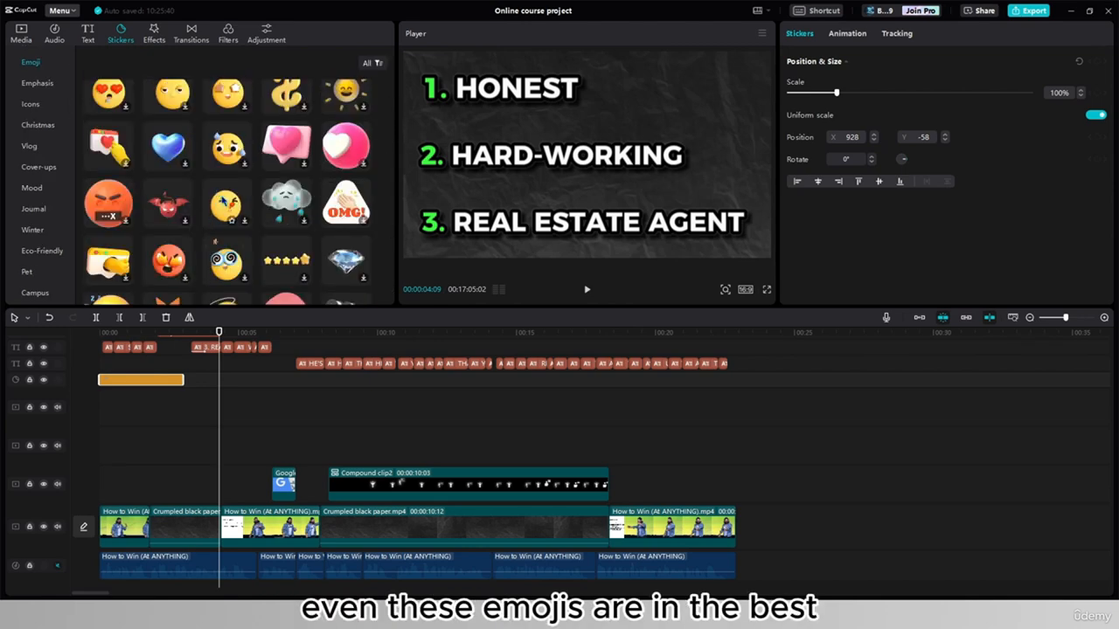
Add the winking emoji sticker with the red heart to the timeline around 4 seconds and play it back
drag(227, 204, 219, 380)
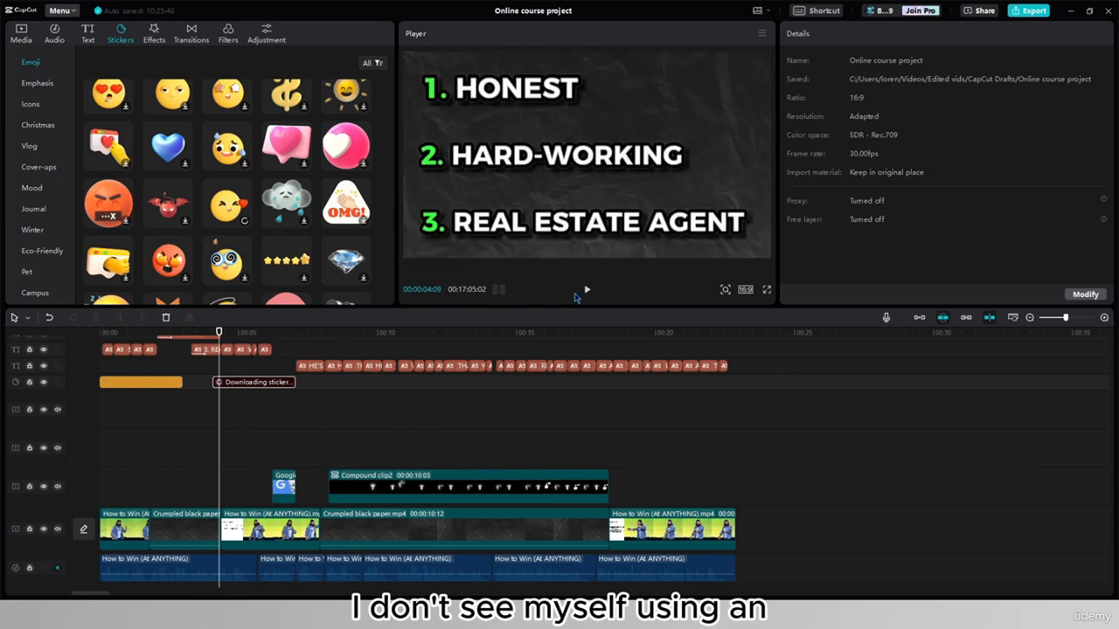
click(587, 290)
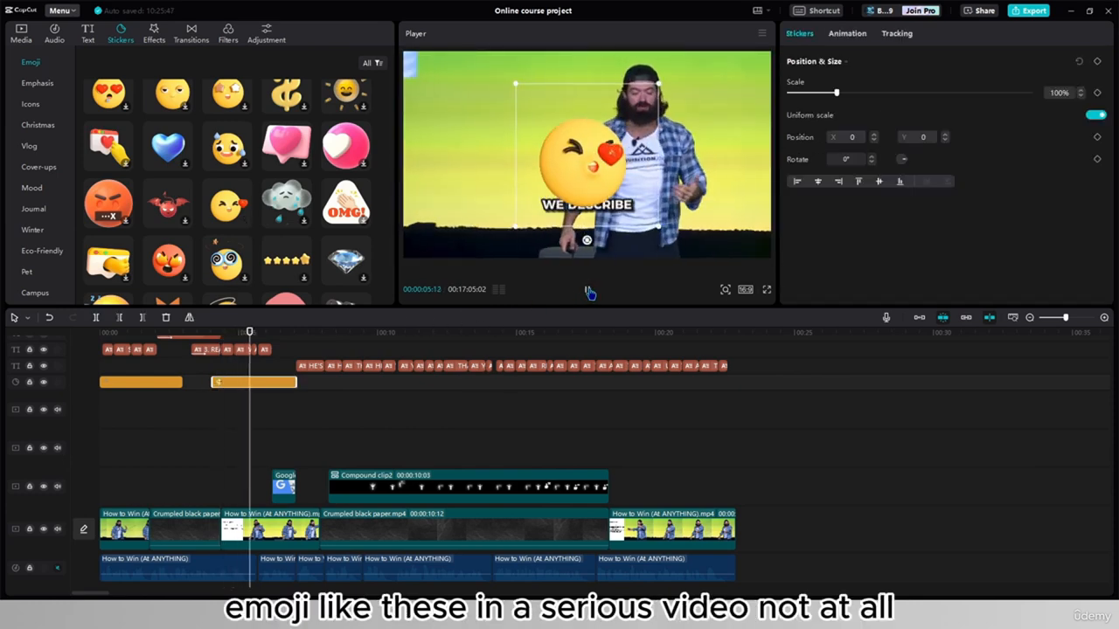
click(587, 291)
Mark a beige face emoji sticker as a favorite, view it in the Favorites collection and remove it from favorites
scroll(309, 249, down, 3)
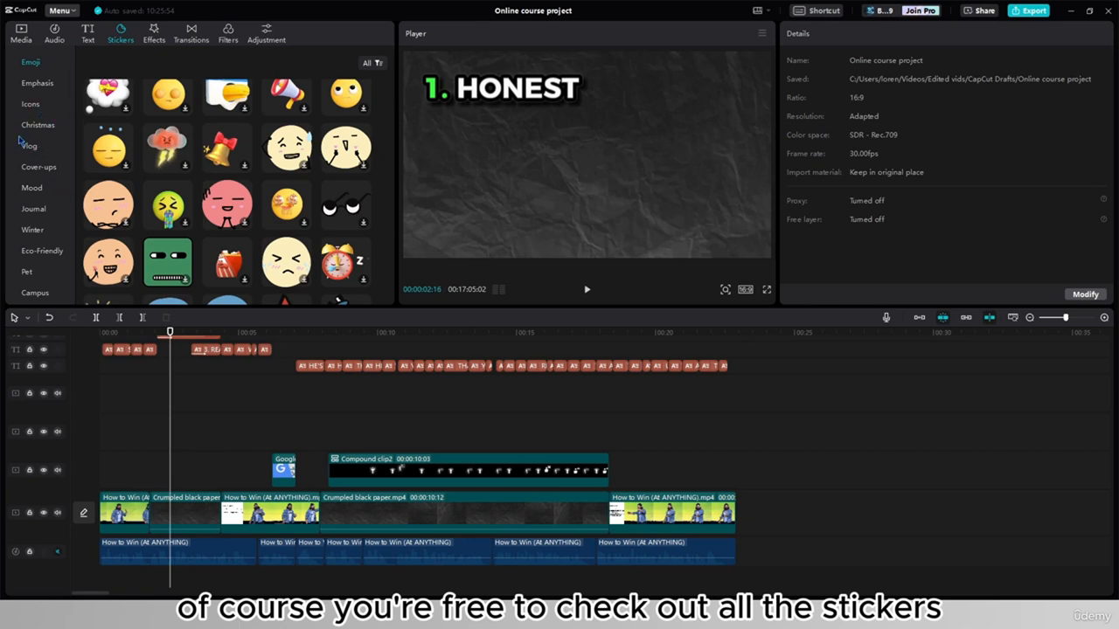
scroll(56, 210, up, 2)
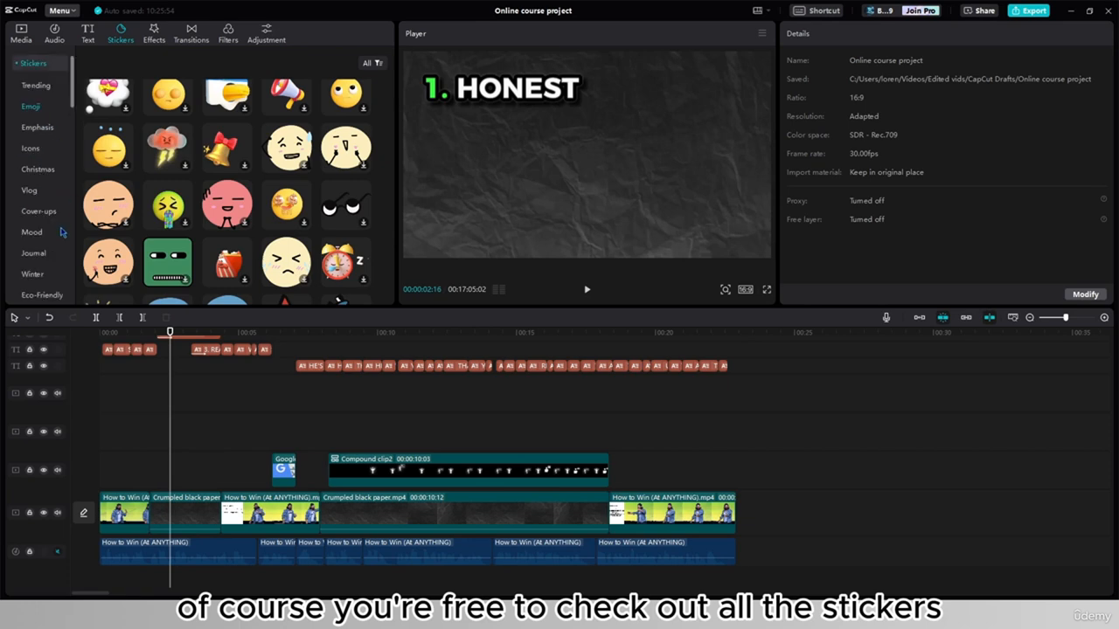
click(112, 223)
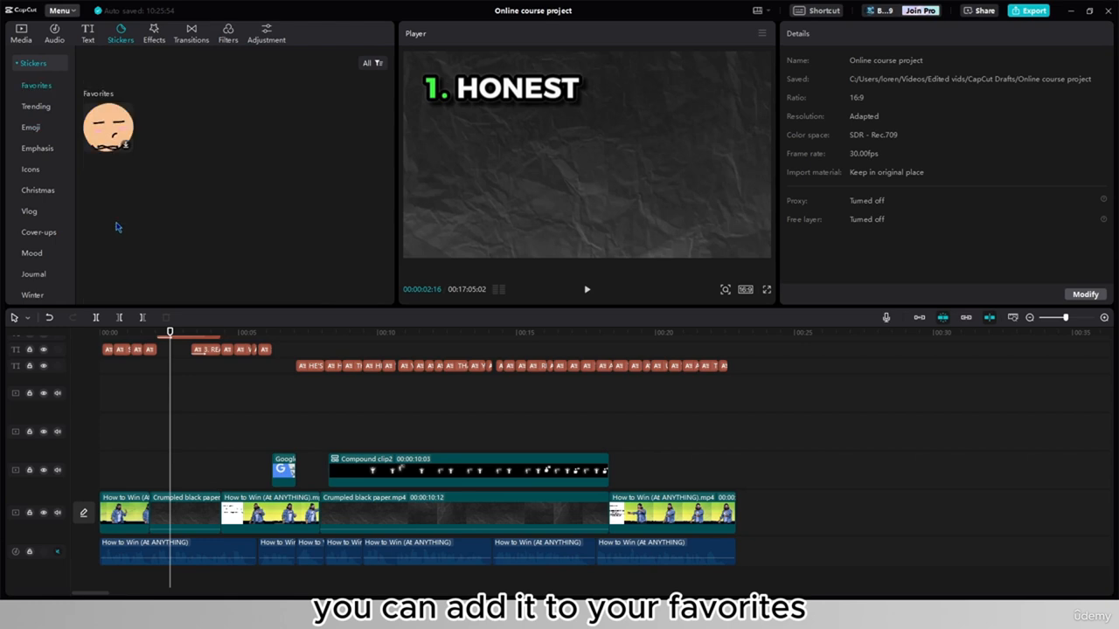
click(112, 149)
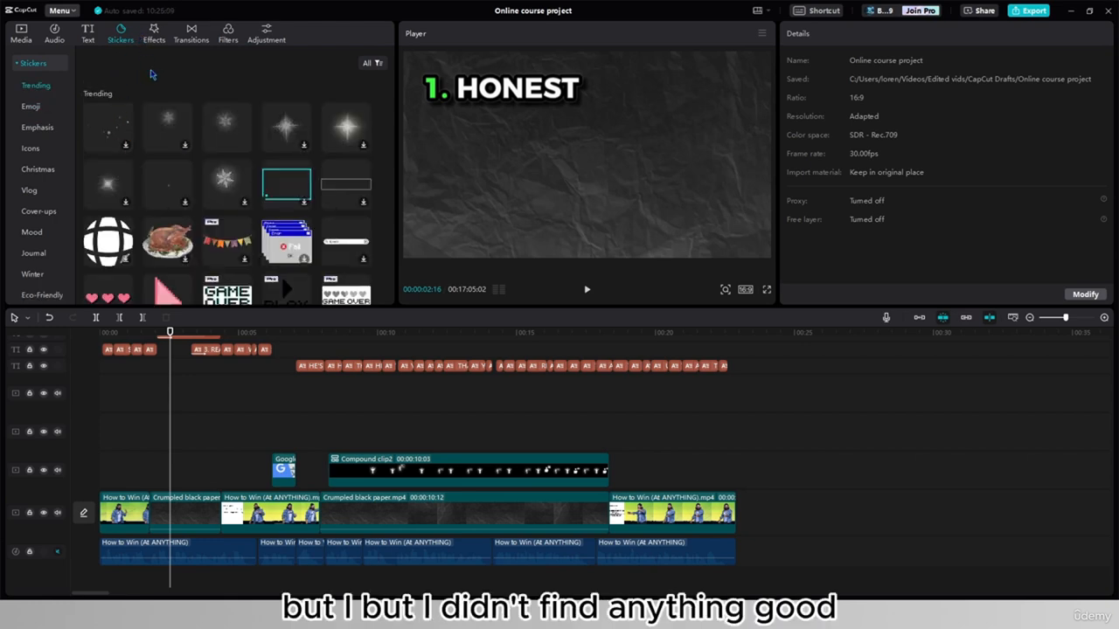
Add the Edge Glow video effect from the Lens category to the timeline above the second half of the compound clip
click(153, 39)
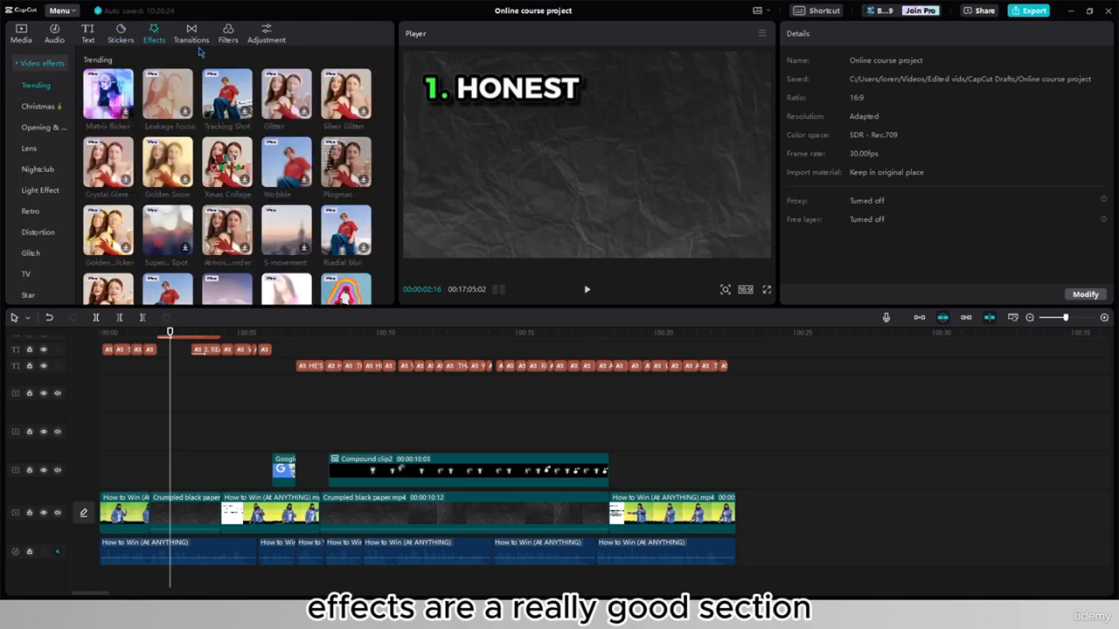
click(29, 147)
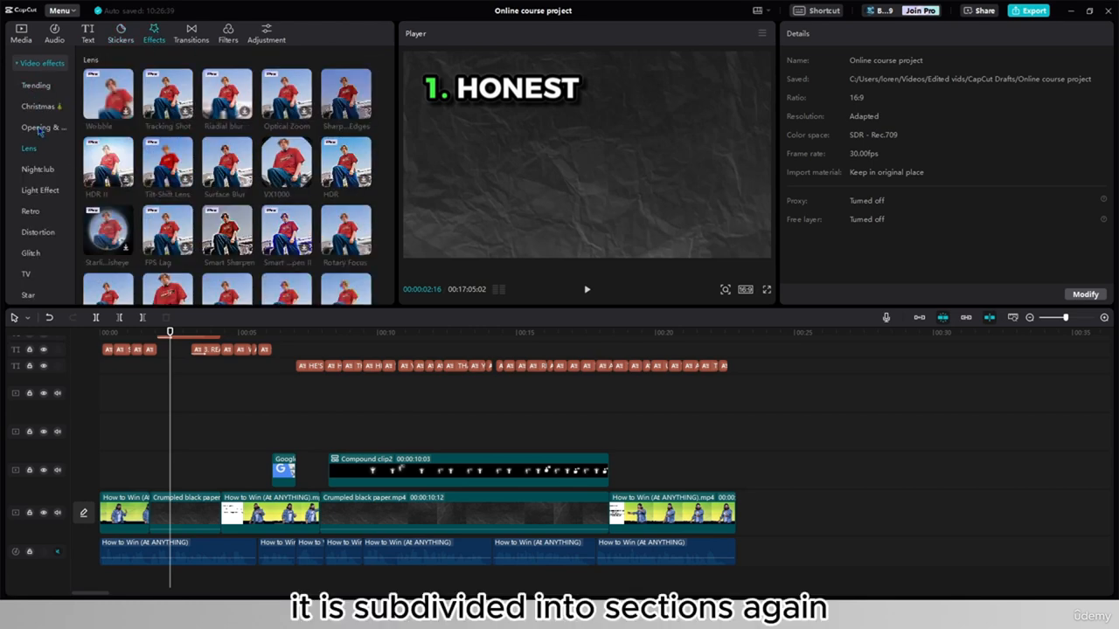
scroll(40, 205, down, 2)
scroll(37, 279, up, 2)
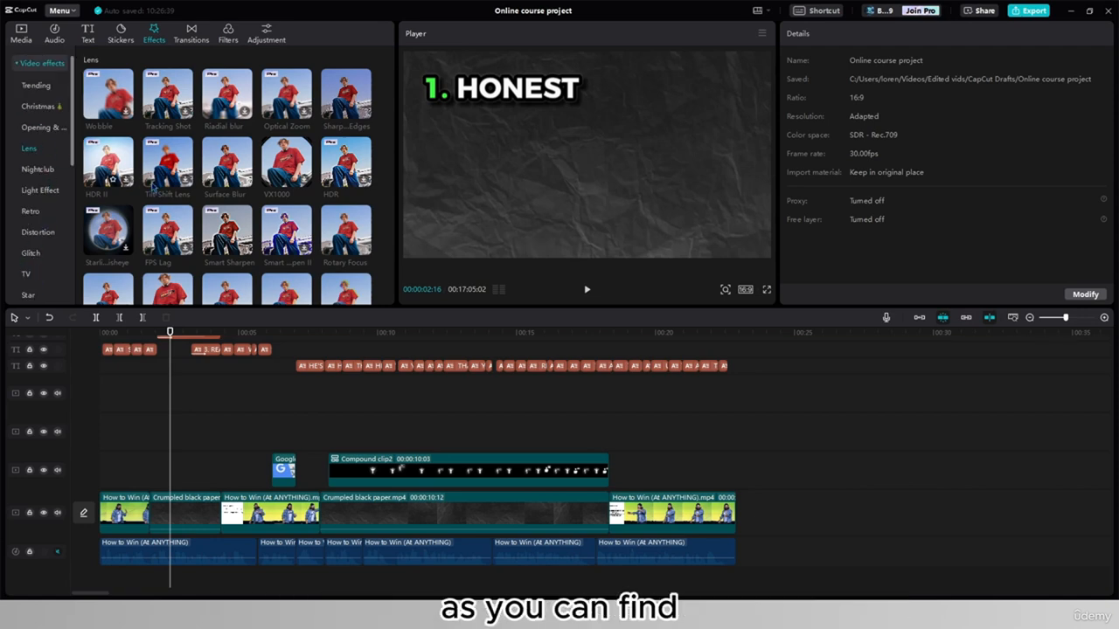
scroll(167, 179, down, 3)
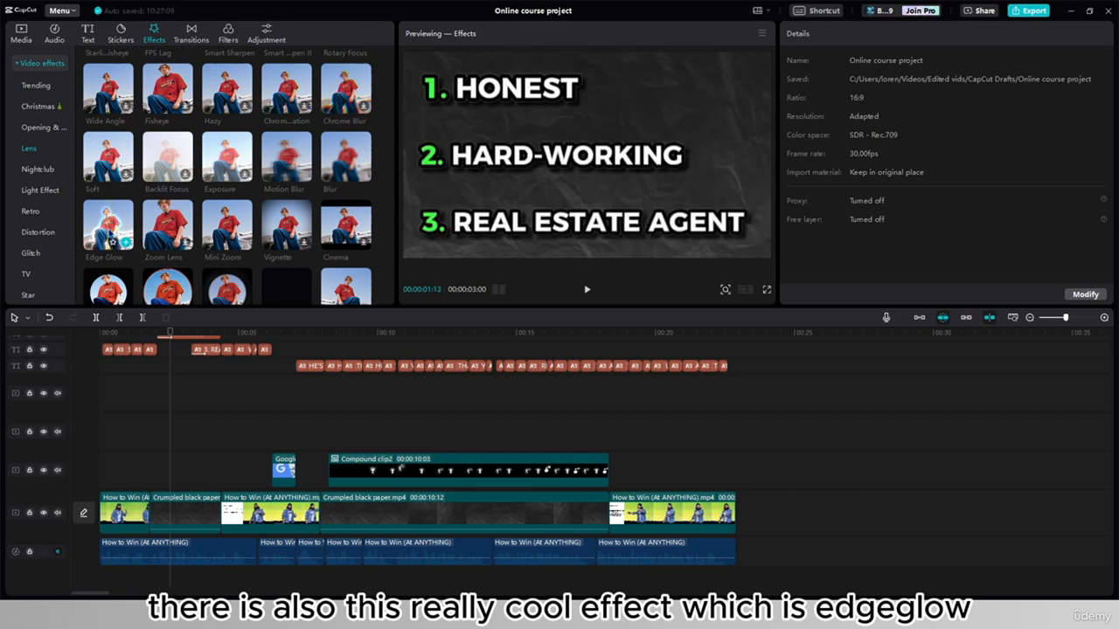
drag(112, 243, 542, 385)
Compare the white icons in the frames before and within the Edge Glow effect
drag(478, 406, 496, 406)
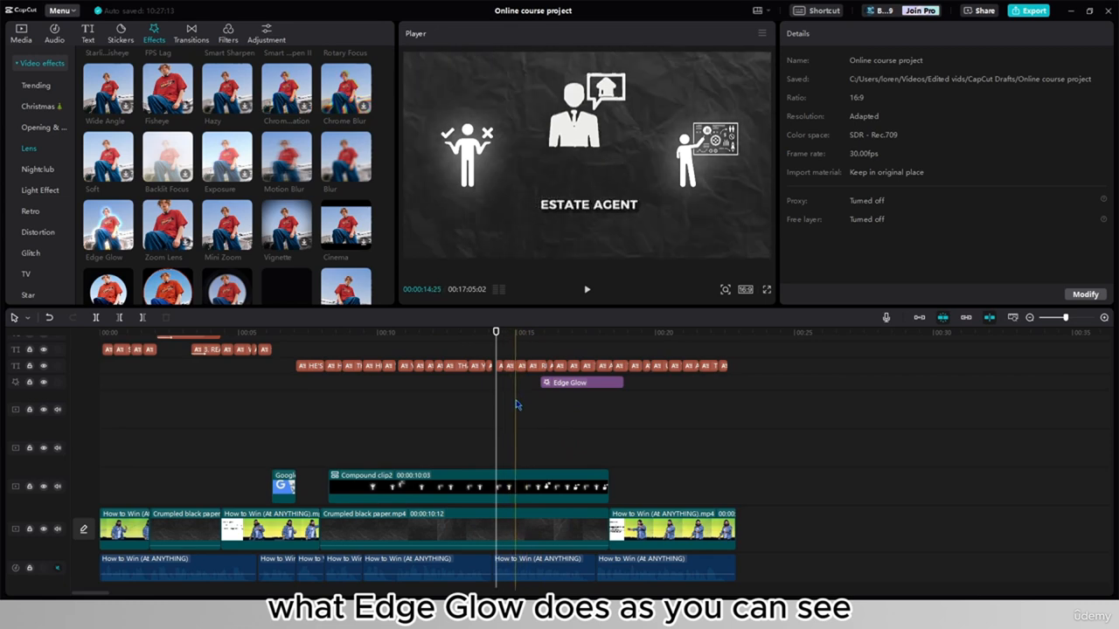
click(533, 408)
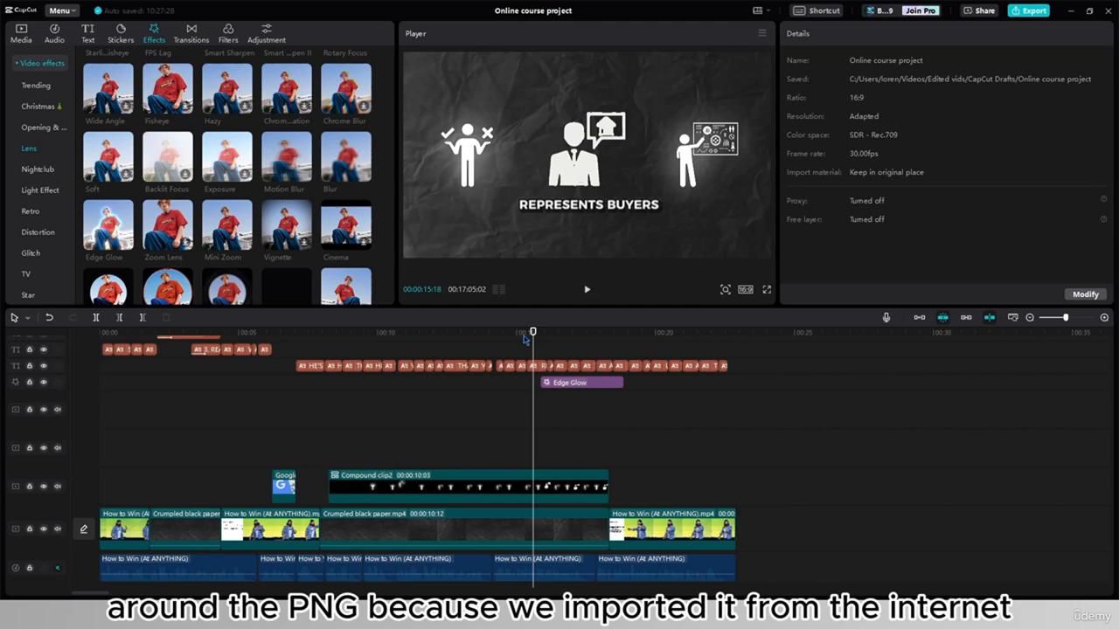
drag(532, 402, 564, 413)
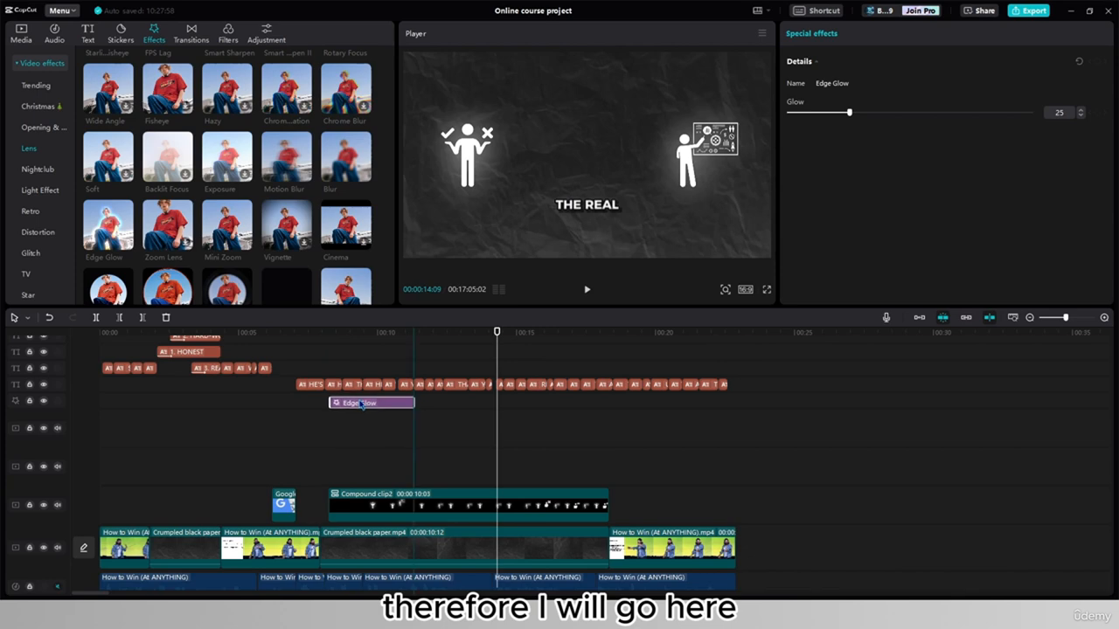
Fit the Edge Glow effect to the compound clip's full length, from its start to its end, and play the result
click(330, 426)
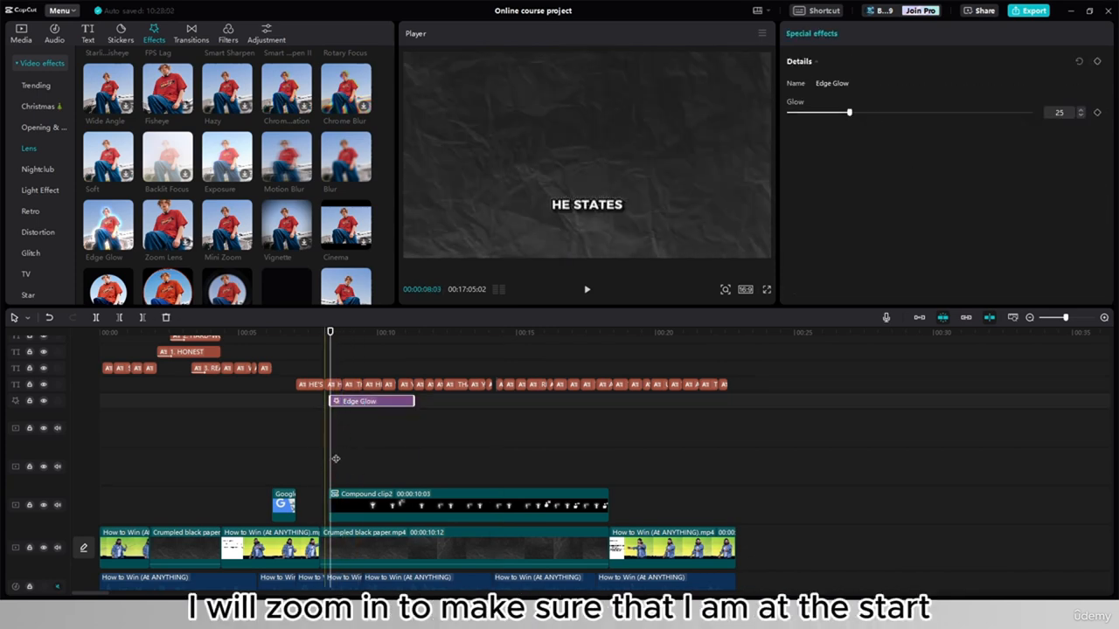
scroll(337, 411, up, 2)
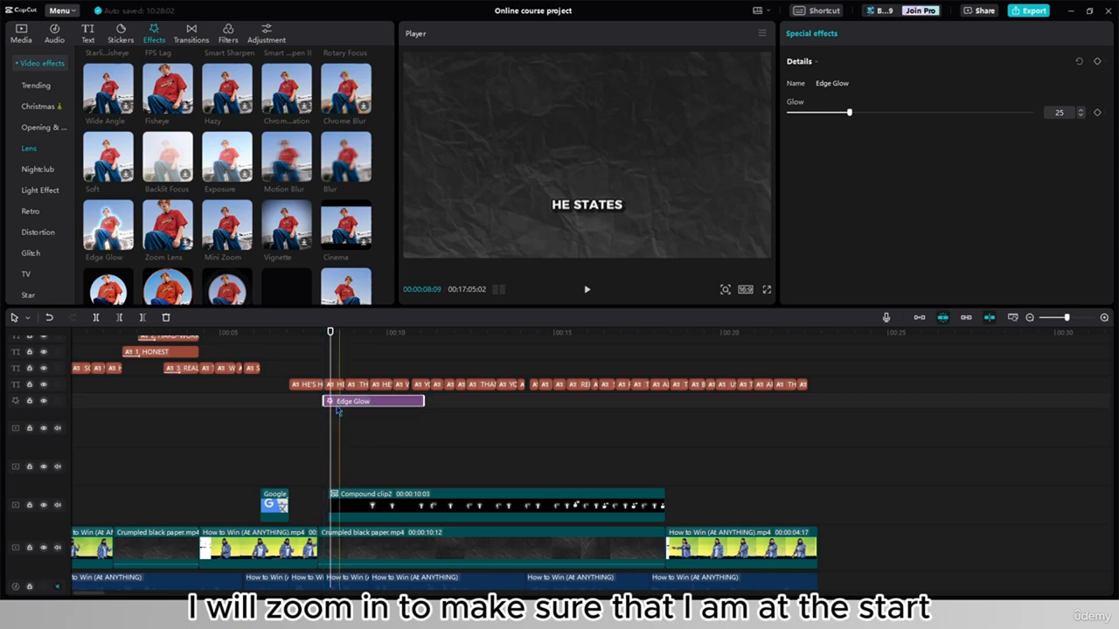
click(311, 412)
click(324, 412)
drag(324, 401, 334, 402)
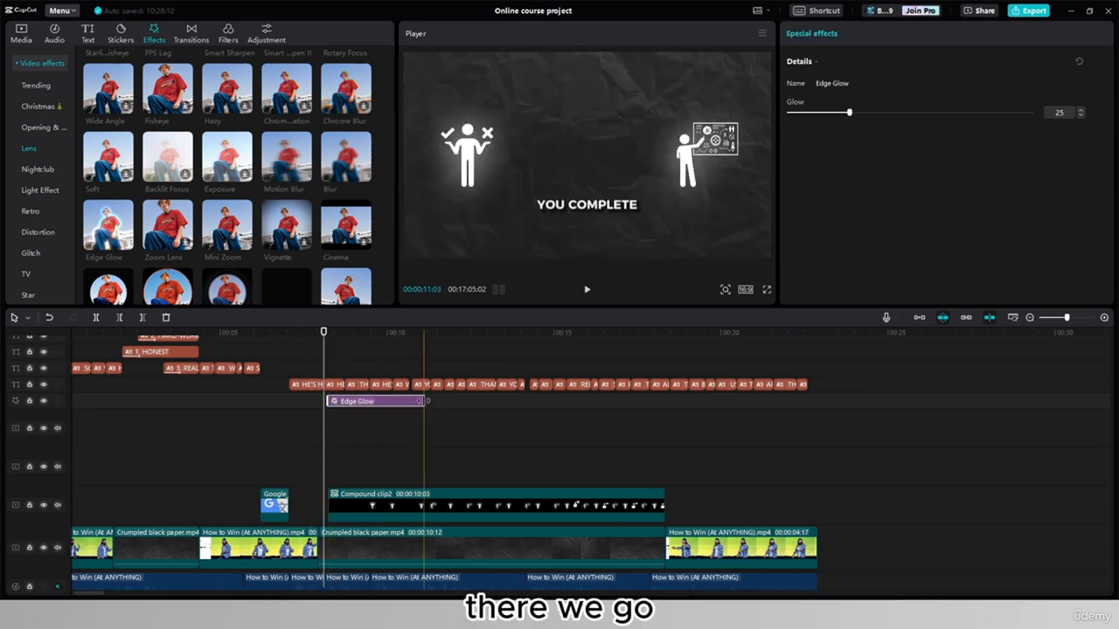
drag(424, 401, 666, 402)
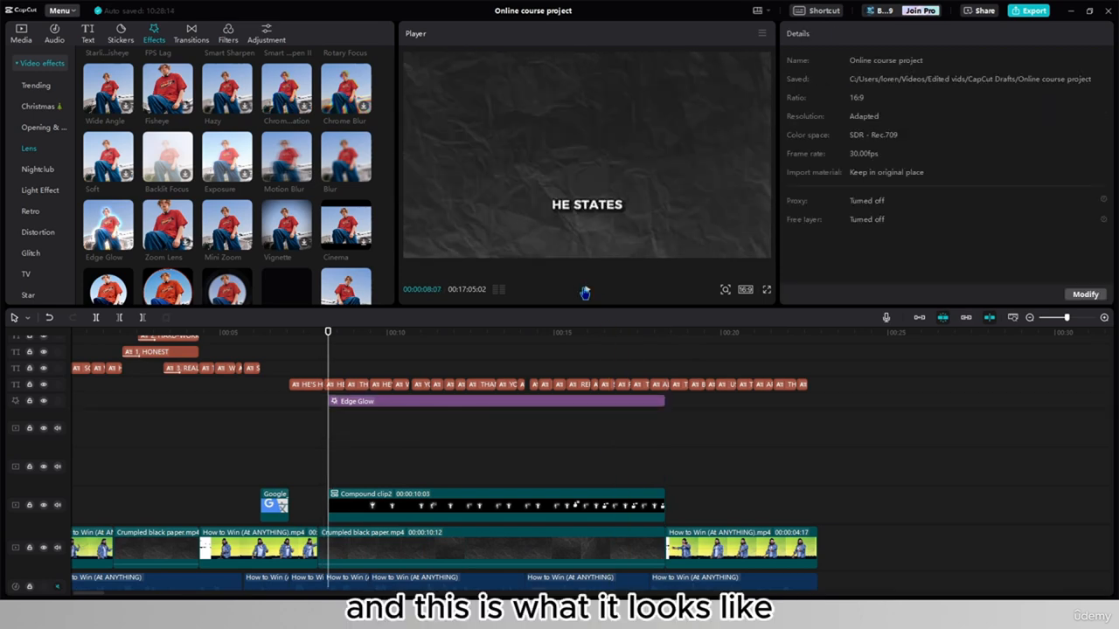
click(585, 289)
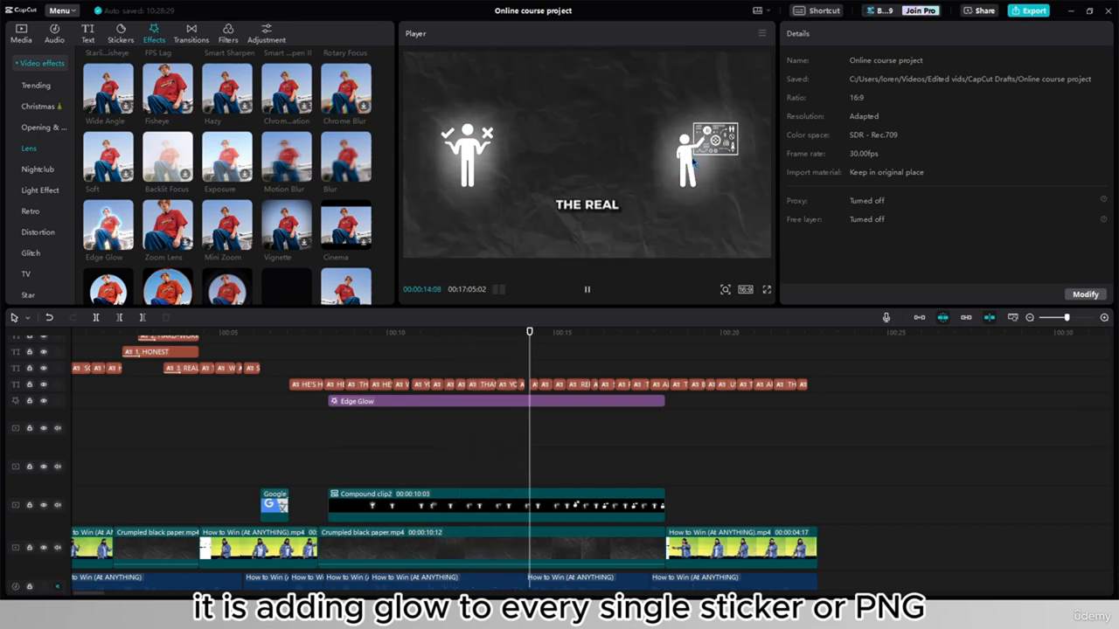
click(587, 290)
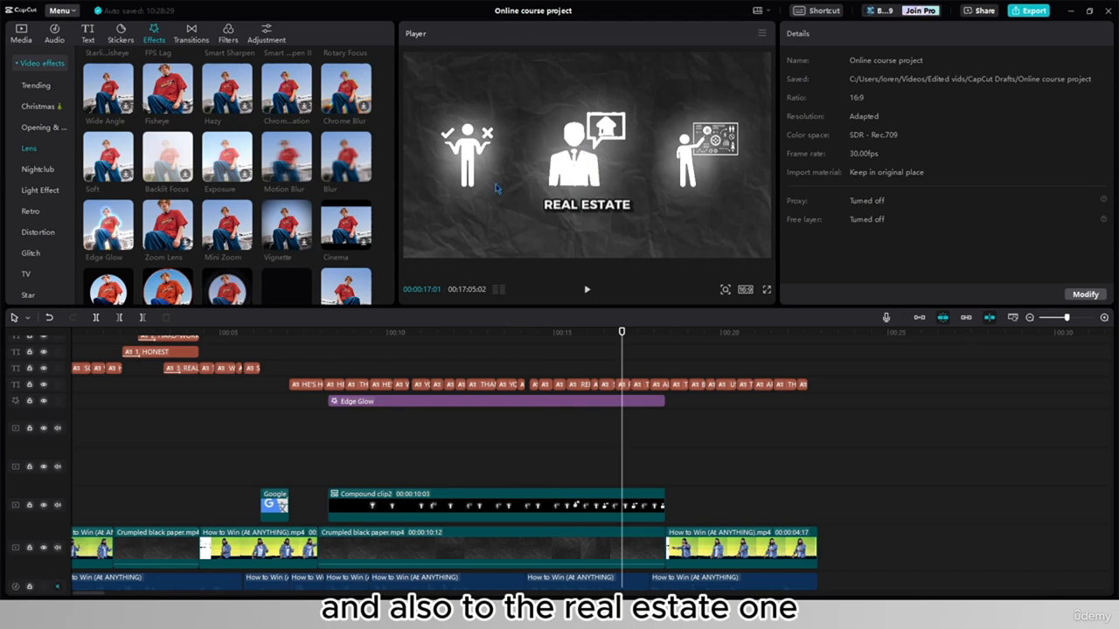
Try different Edge Glow strengths, animate the glow with keyframes from 25 to 100 at 00:00:17:01, and preview the animation
click(617, 402)
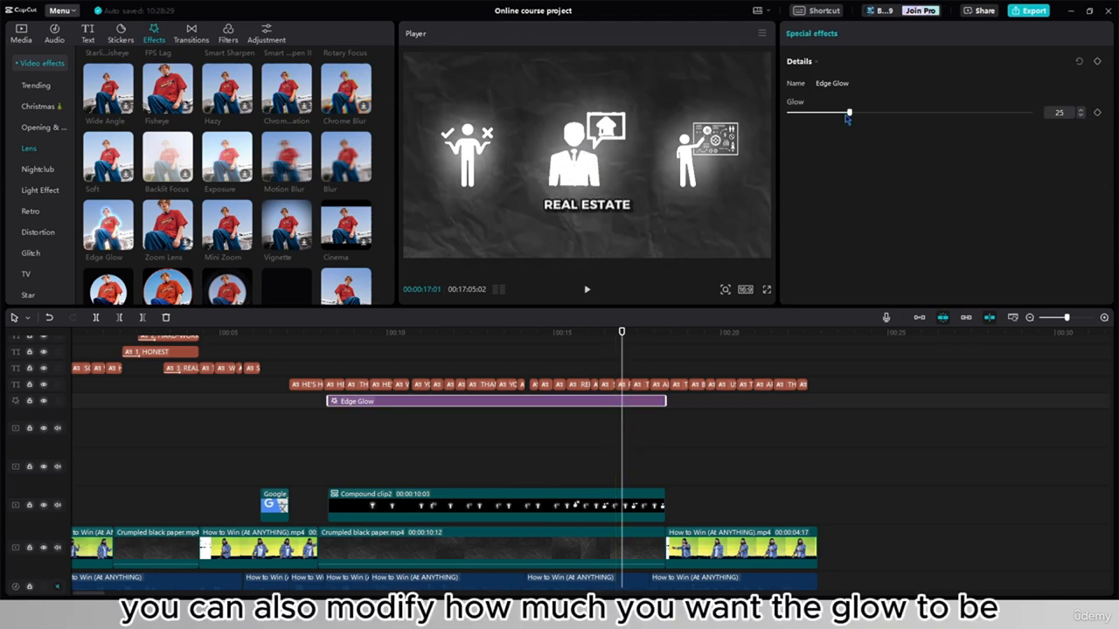
mouse_move(847, 119)
mouse_down()
mouse_move(786, 124)
mouse_move(1029, 113)
mouse_move(827, 119)
mouse_up()
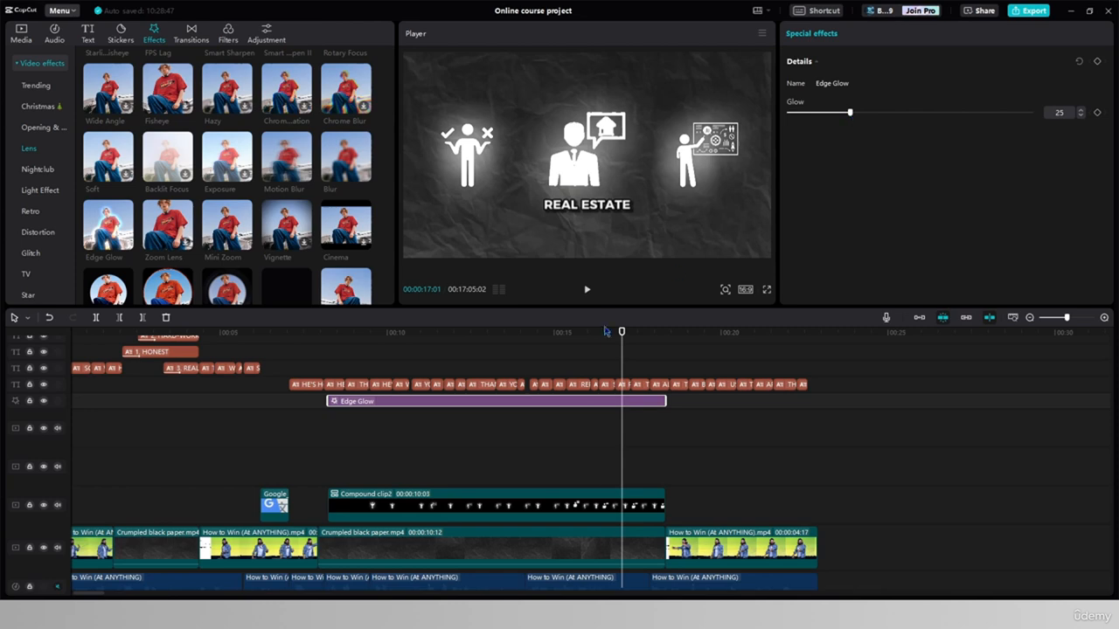
drag(607, 331, 621, 353)
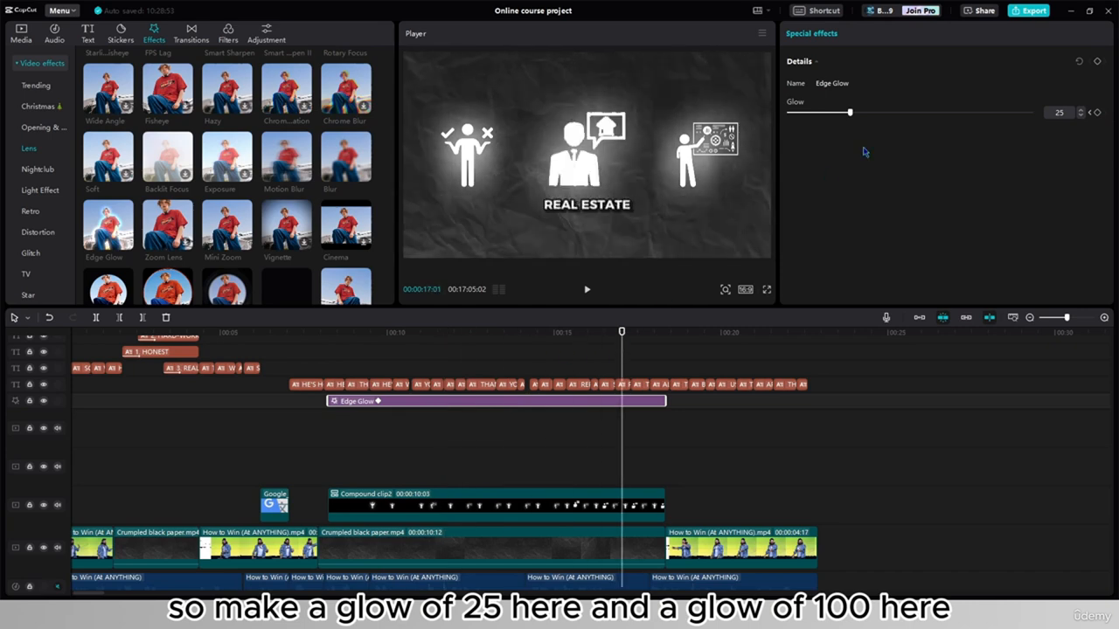
drag(850, 111, 1034, 112)
click(361, 358)
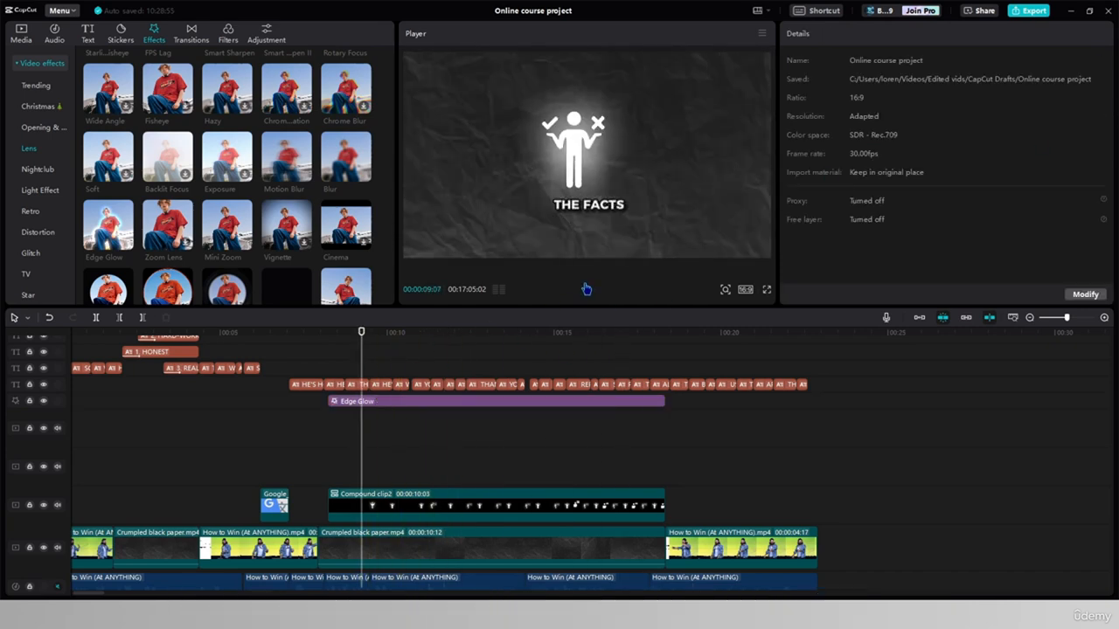
click(586, 289)
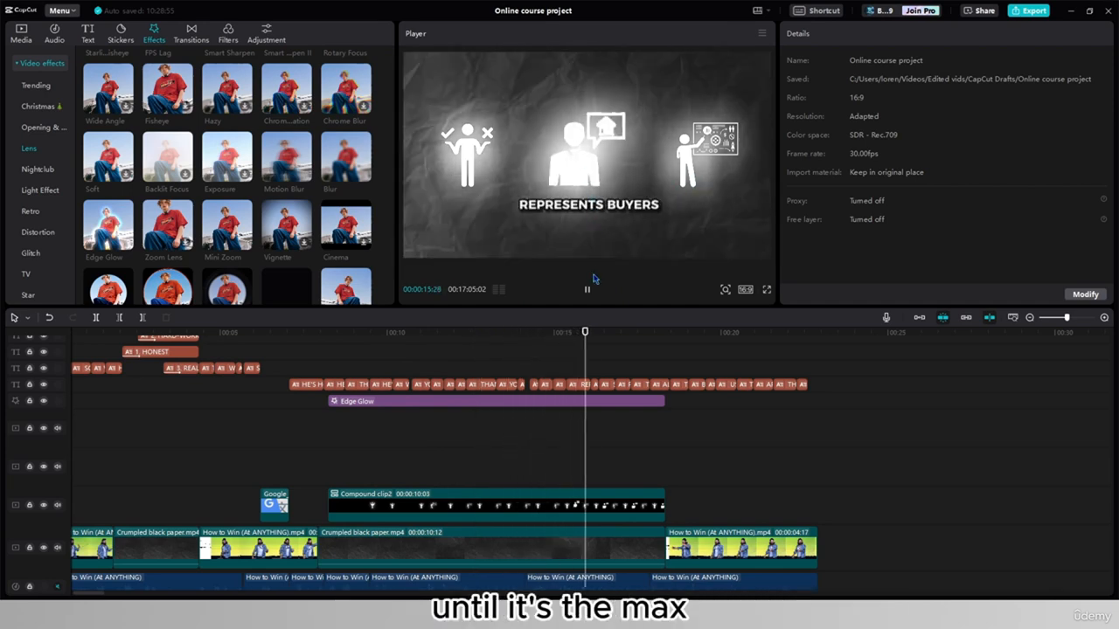
Remove the Edge Glow keyframes to restore the constant default glow of 25
click(558, 403)
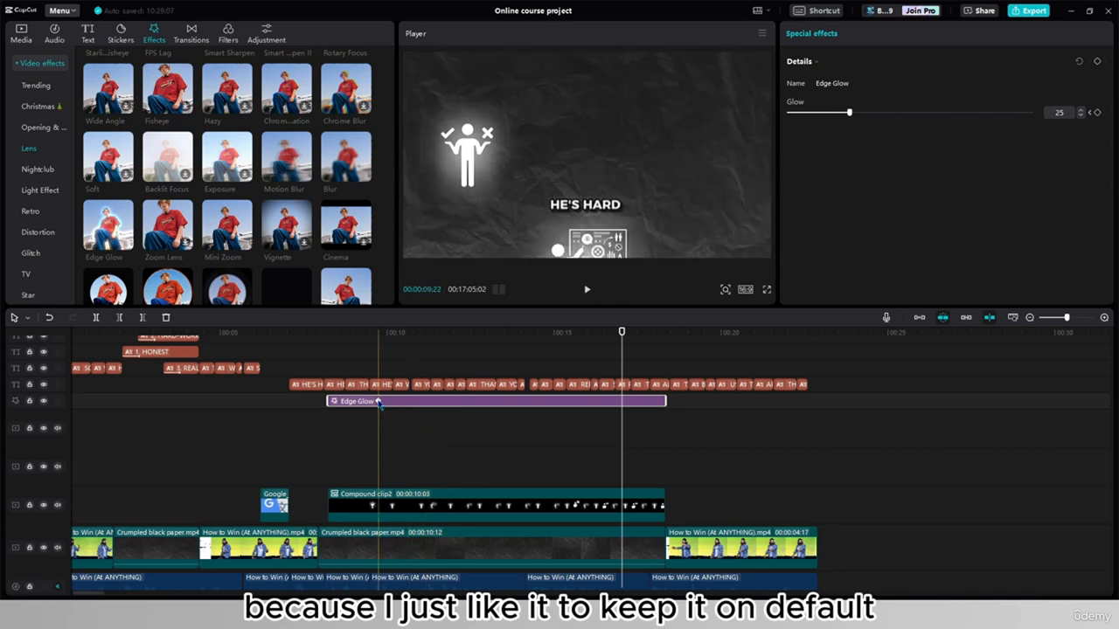
click(379, 332)
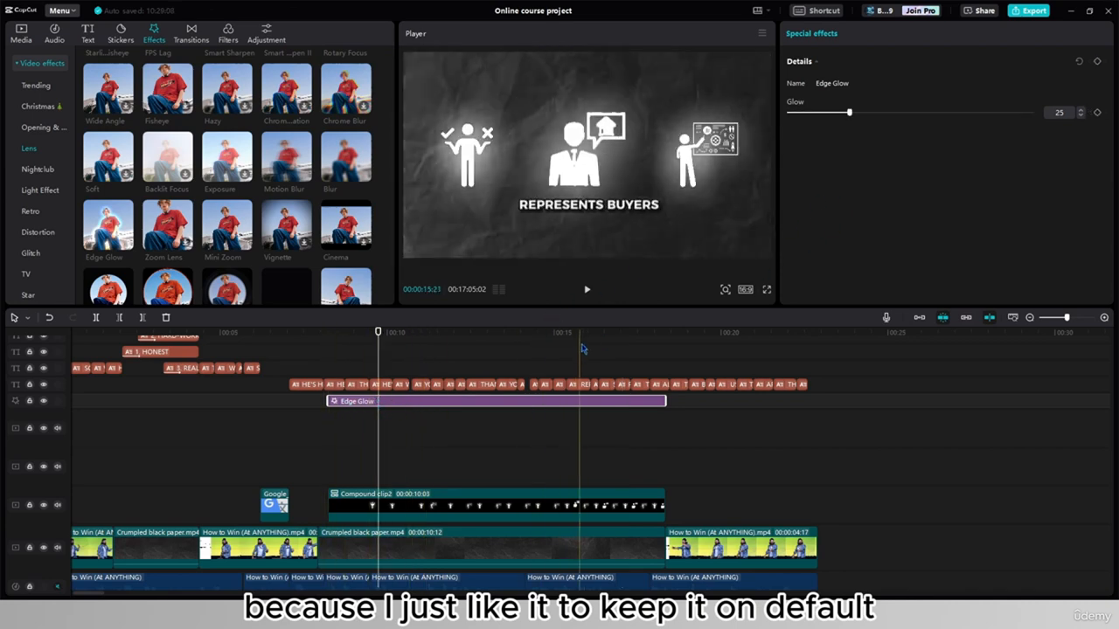
click(356, 359)
mouse_move(353, 156)
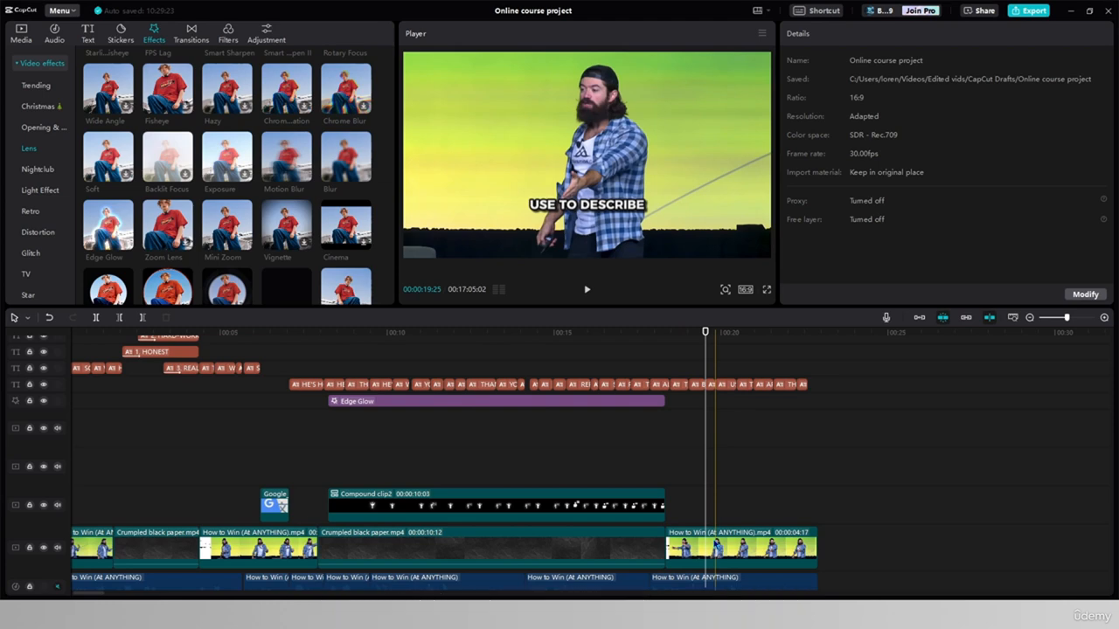
Duplicate the last "How to Win (At ANYTHING).mp4" clip onto the track directly above it, aligned with its start at 00:00:18:10
click(708, 544)
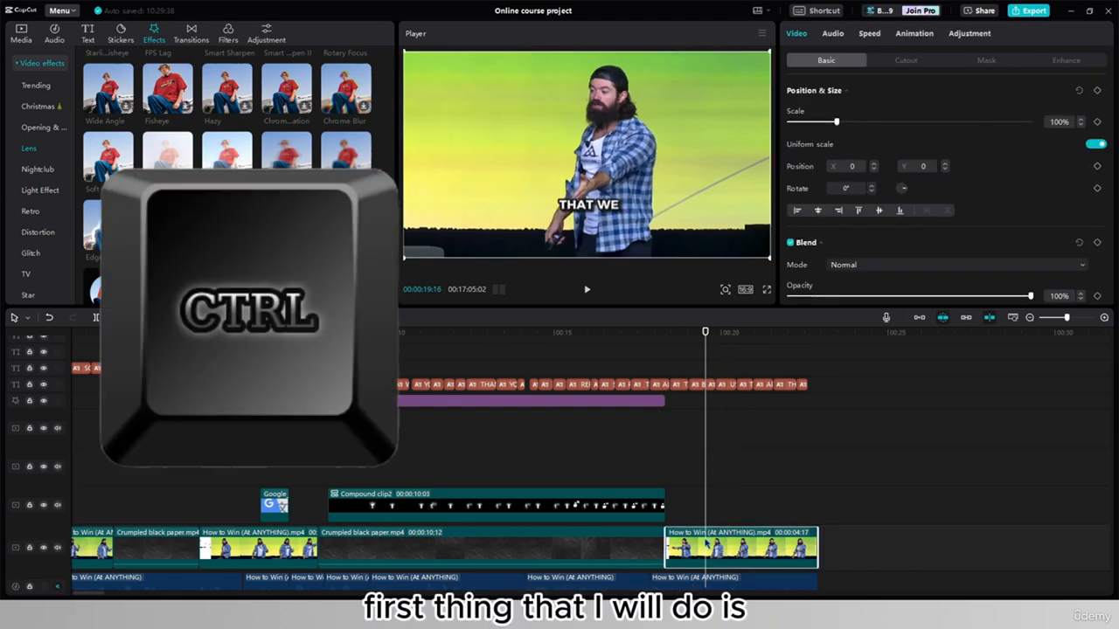
key(ctrl+c)
click(665, 437)
key(ctrl+v)
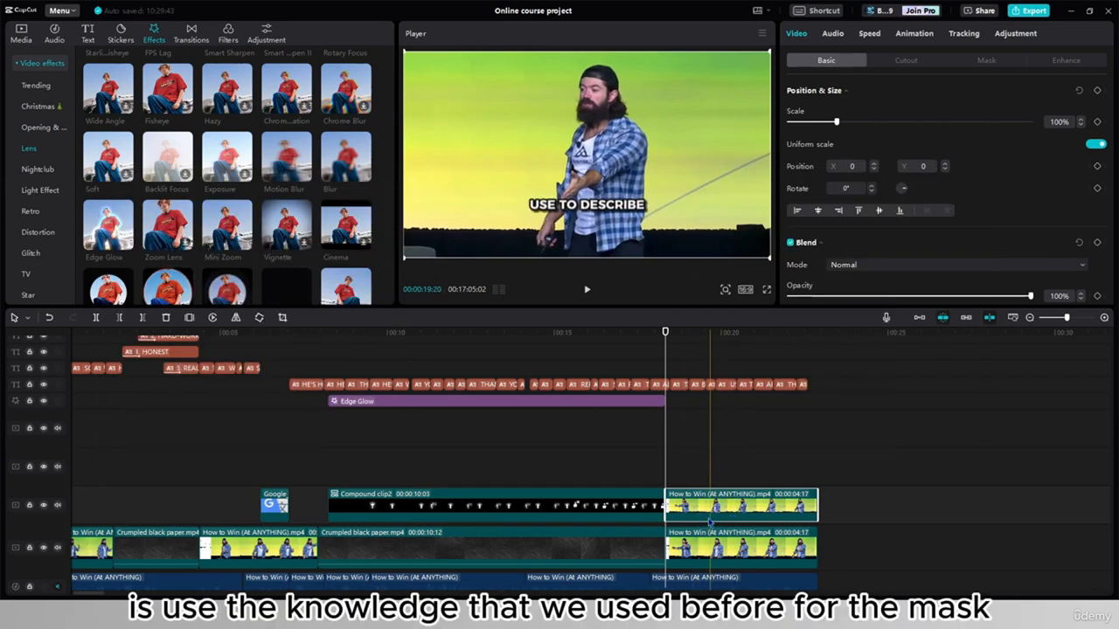
Apply a Circle mask to the duplicated clip and disable the original clip beneath it
click(986, 60)
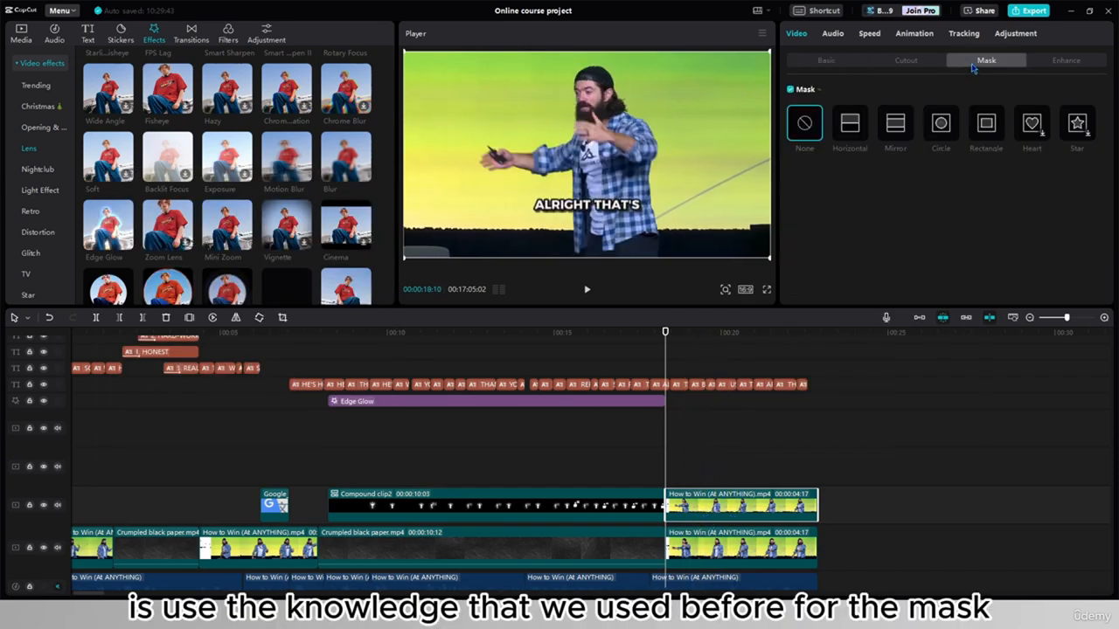
click(943, 127)
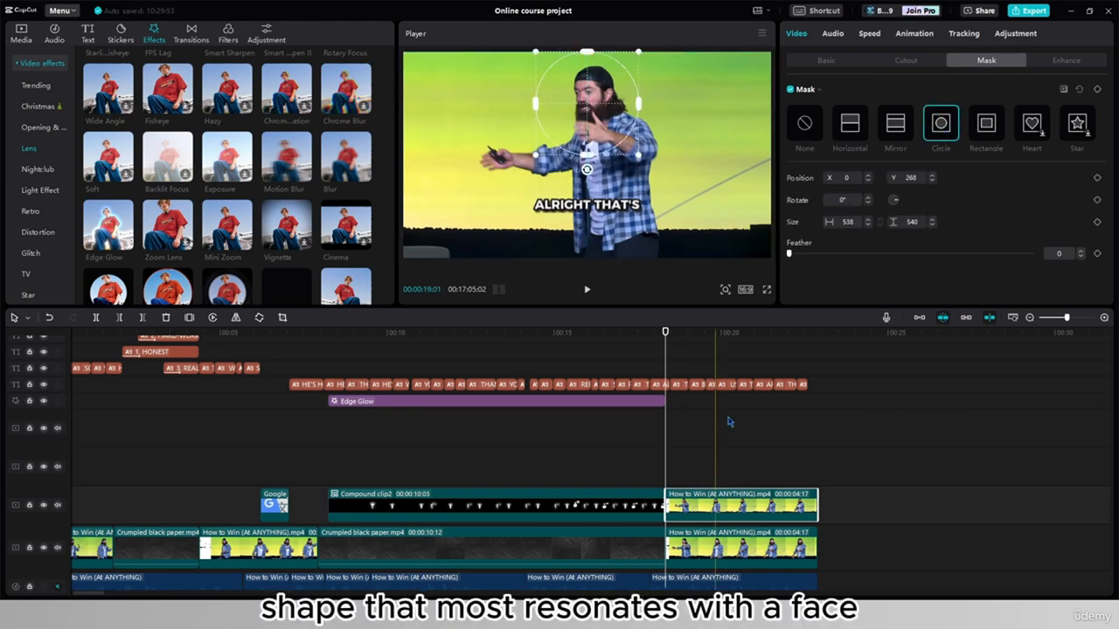
click(737, 549)
key(v)
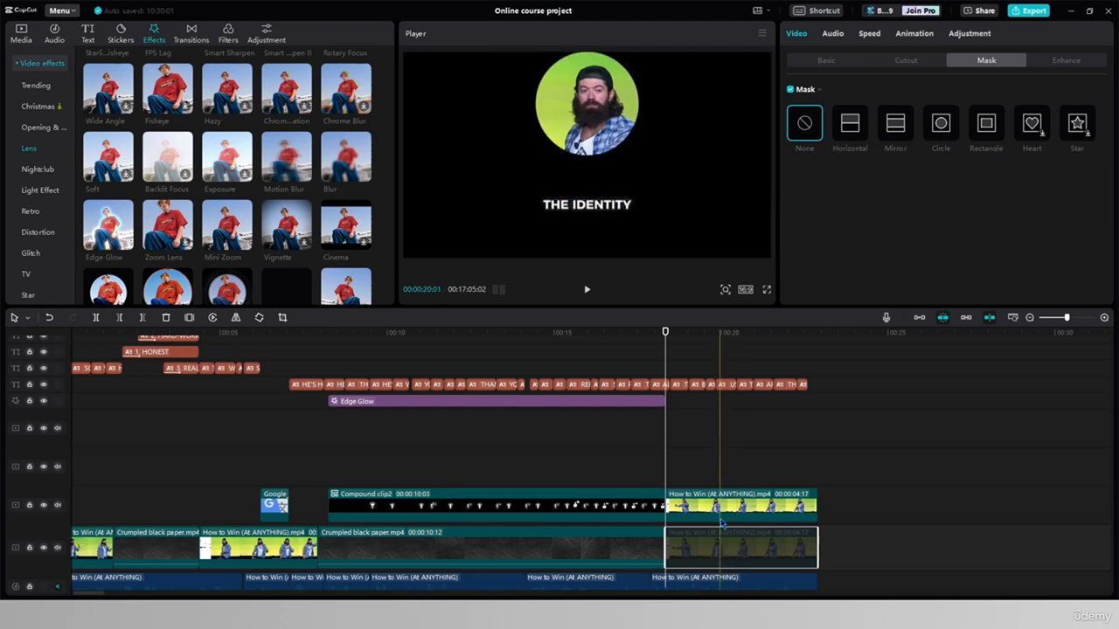
Fit the circle mask tightly around the speaker's face, about 227 by 345 at X 27, Y 302
click(714, 505)
drag(586, 53, 614, 106)
click(699, 433)
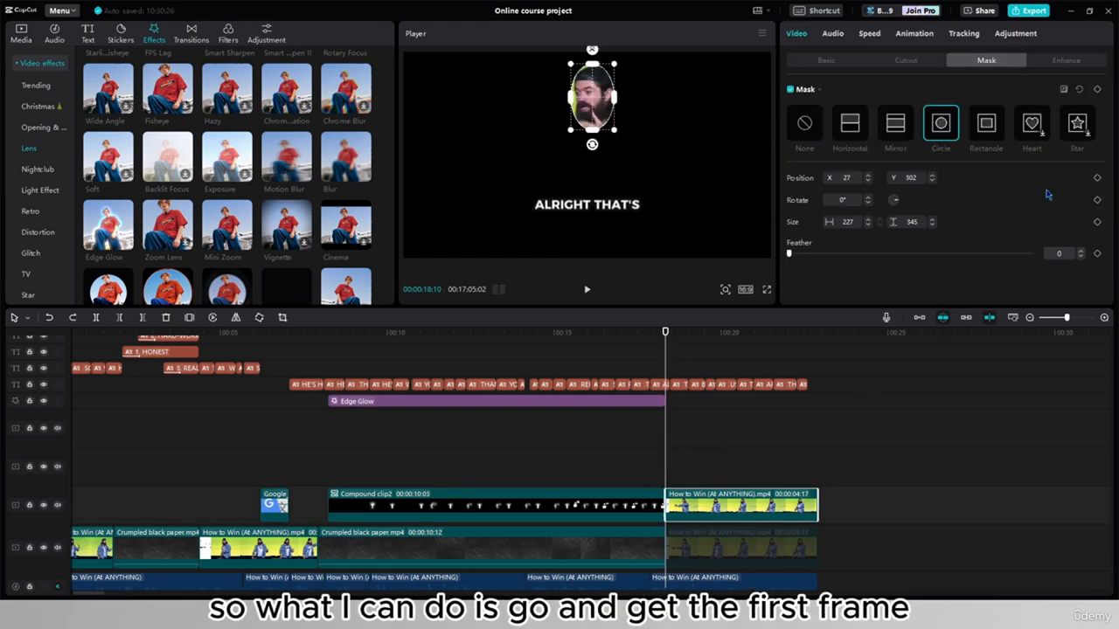
Keyframe the mask's position from the clip's first frame, move it frame by frame with the face to the clip's end, and play the result
click(1096, 178)
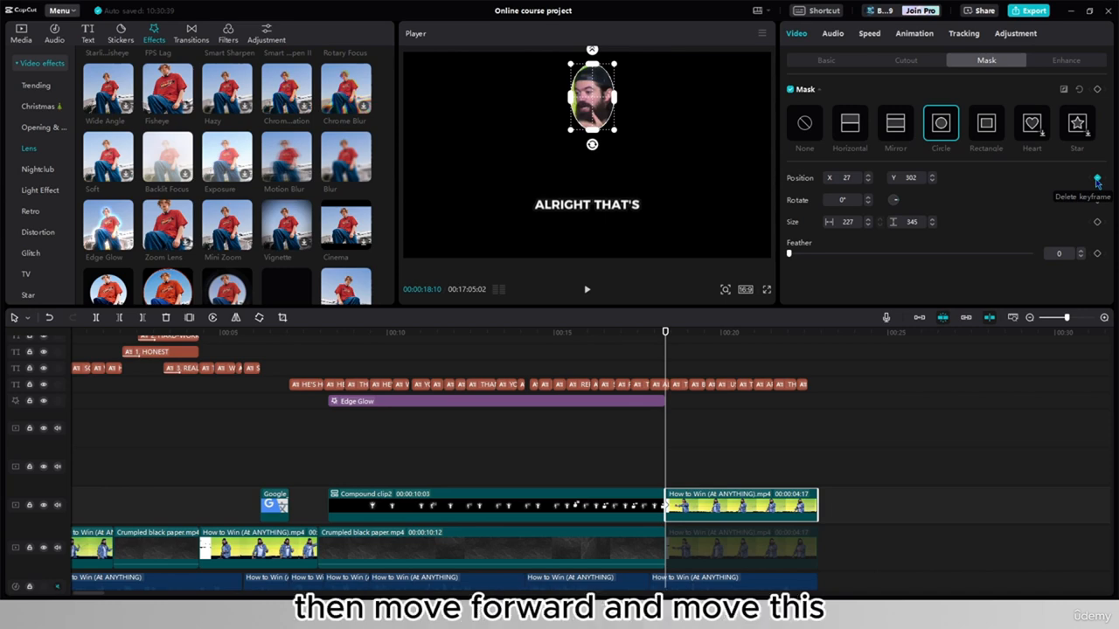
key(Right)
drag(592, 113, 597, 113)
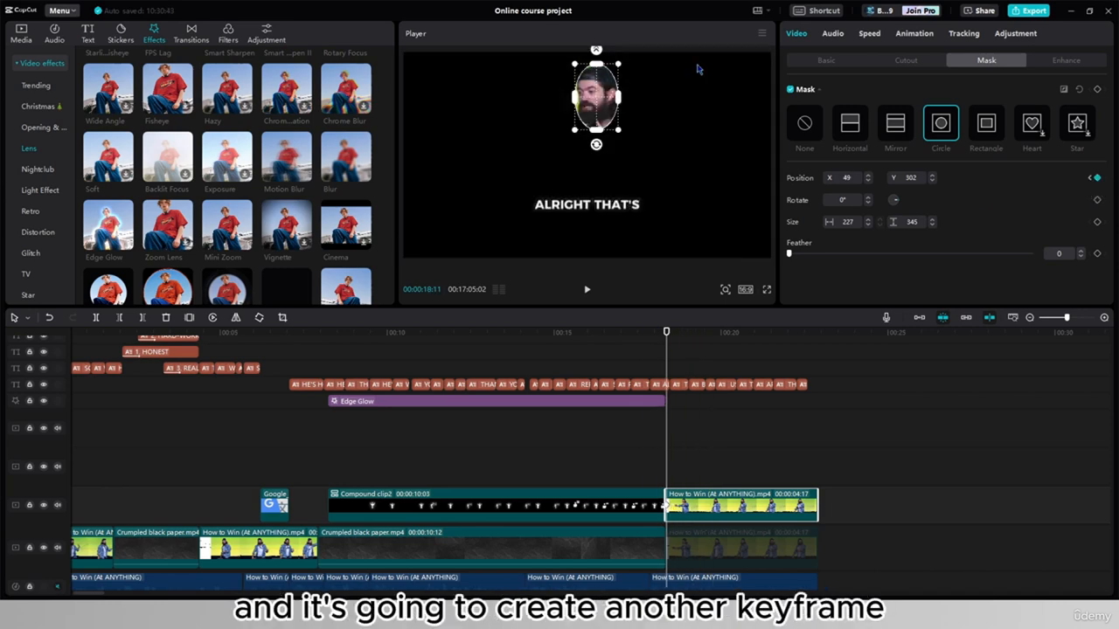
key(Right)
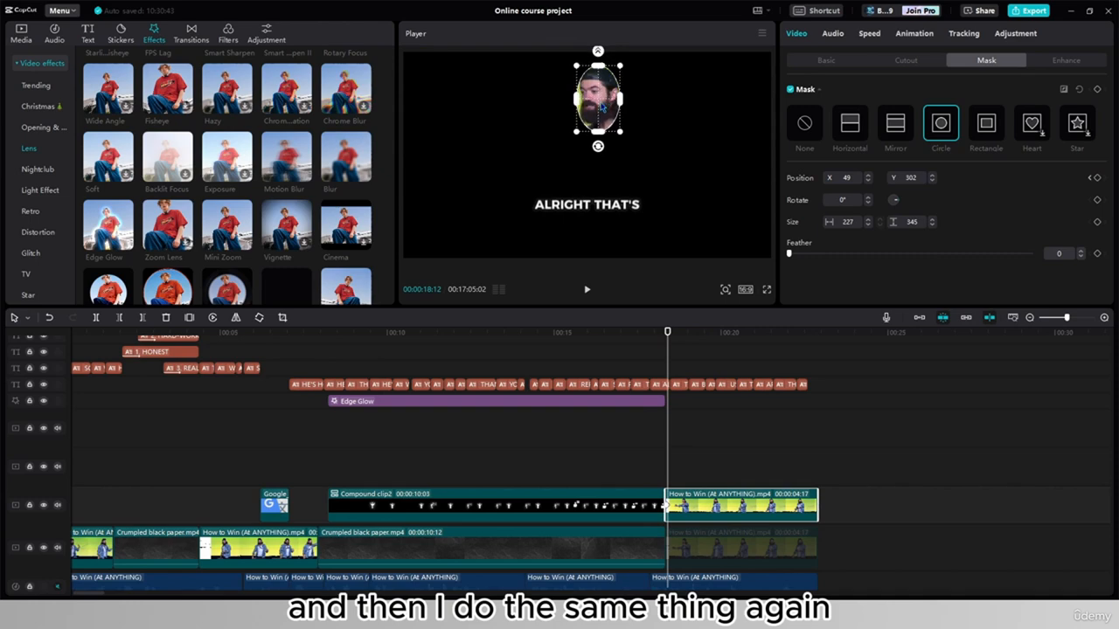
drag(601, 103, 601, 101)
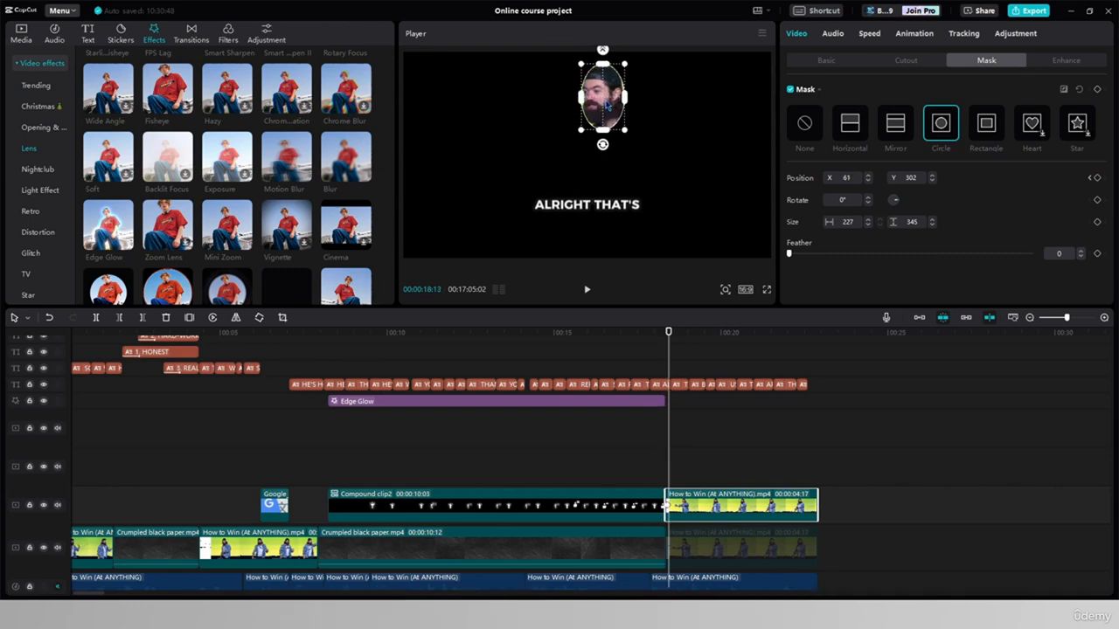
key(Right)
drag(601, 105, 609, 105)
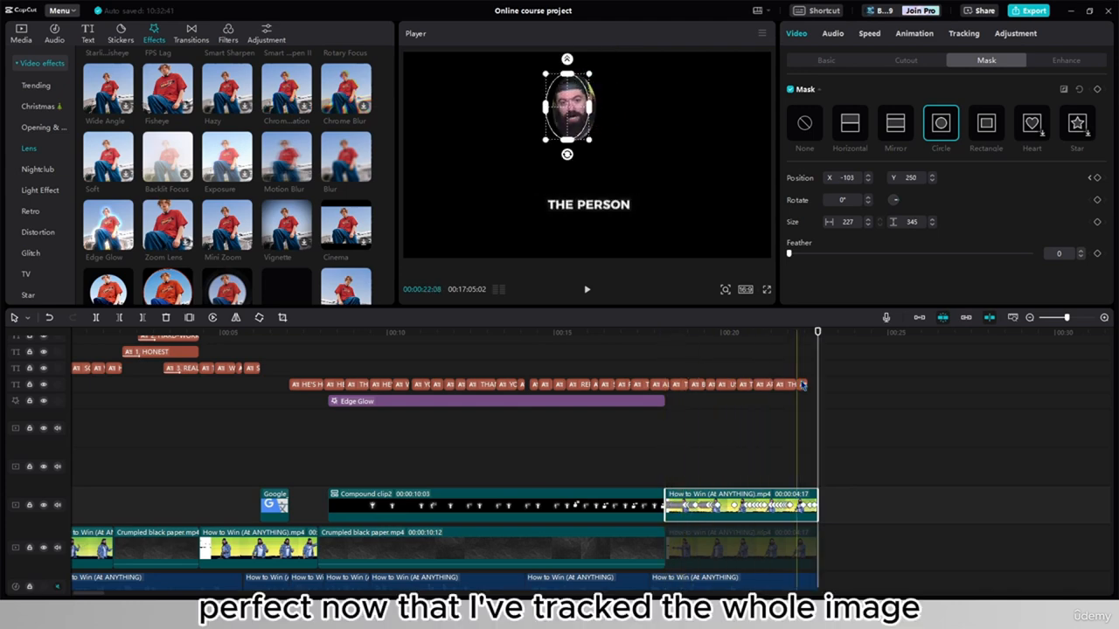
click(663, 363)
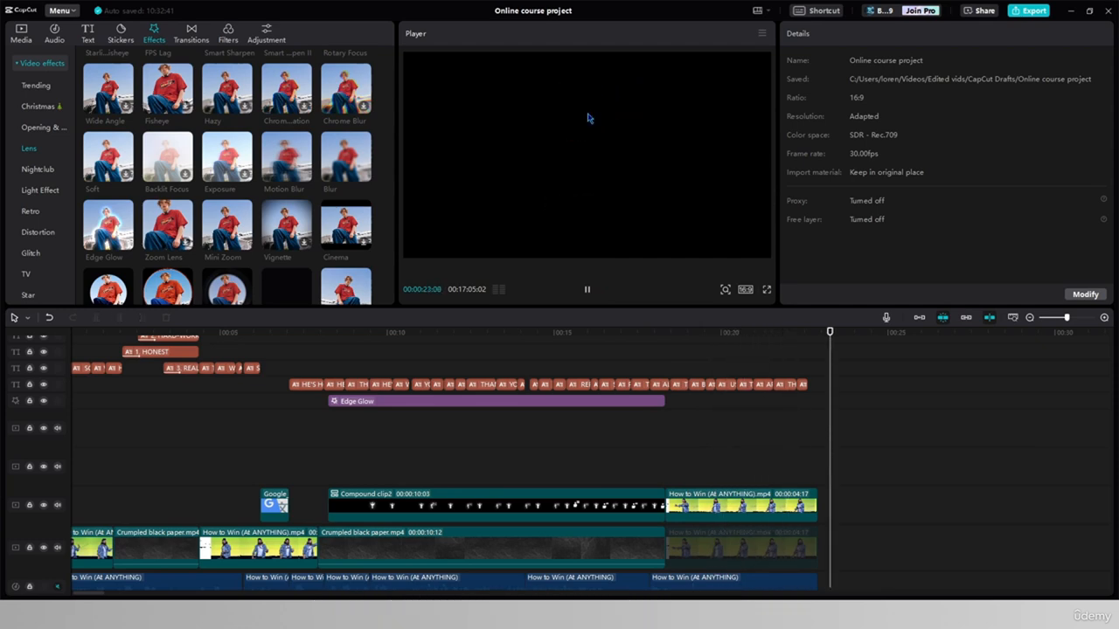
click(586, 290)
Add the Blur lens effect to the masked clip and set its blur to 54
click(666, 464)
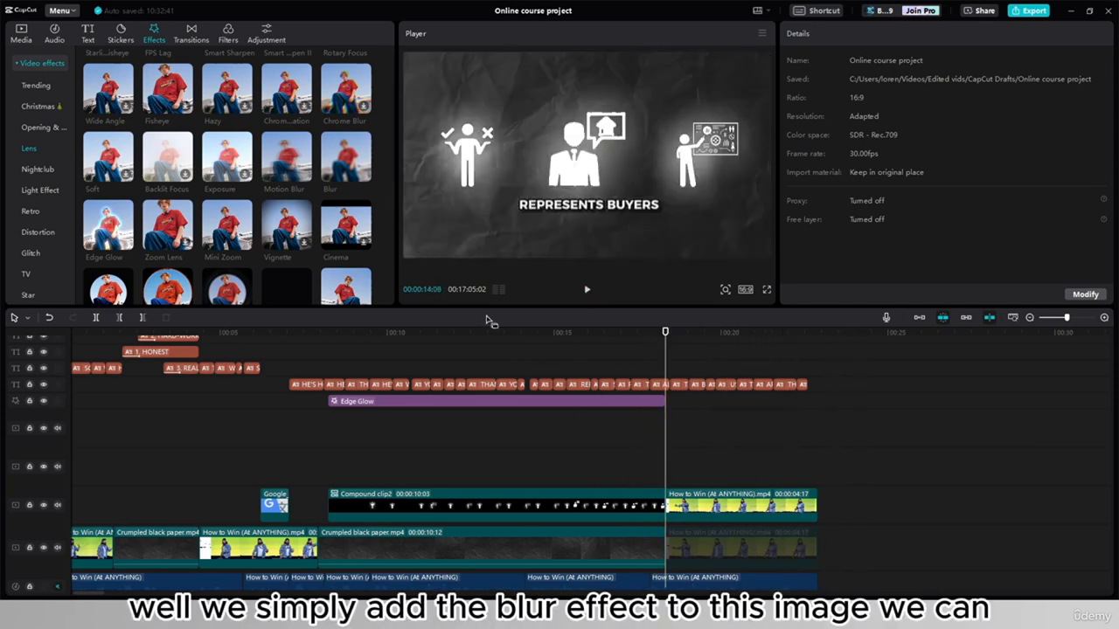
drag(340, 162, 707, 505)
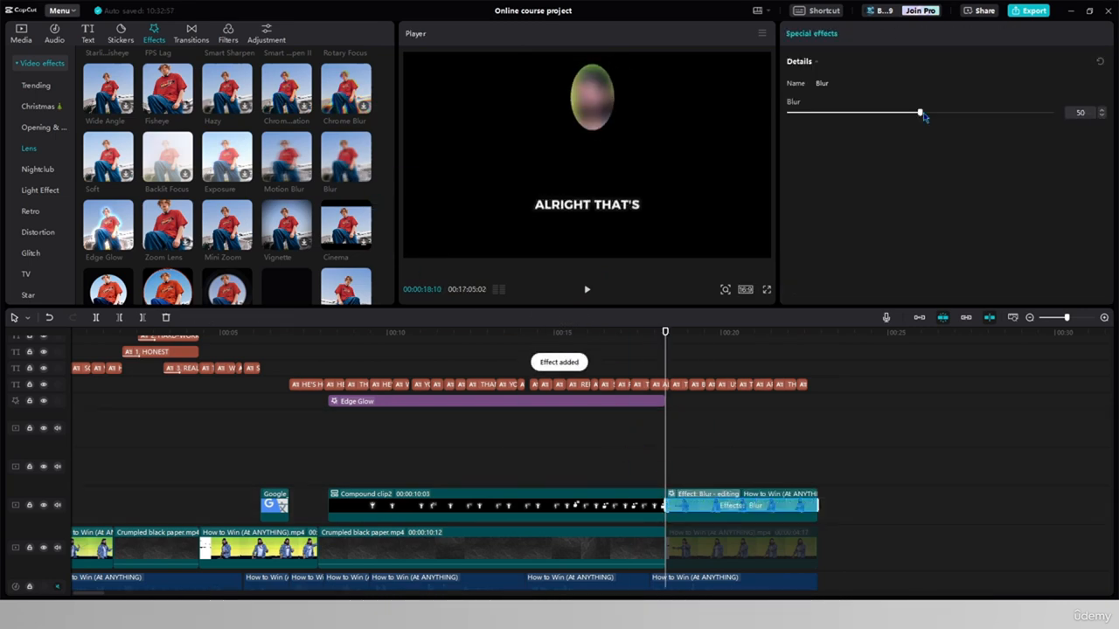
drag(1039, 112, 791, 112)
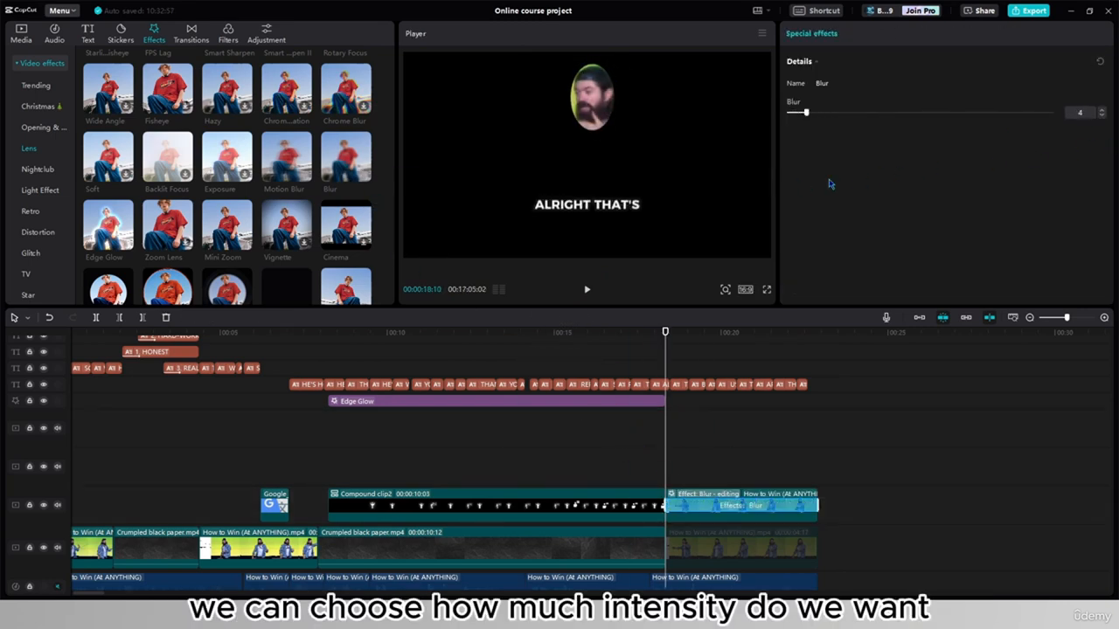
drag(830, 183, 934, 185)
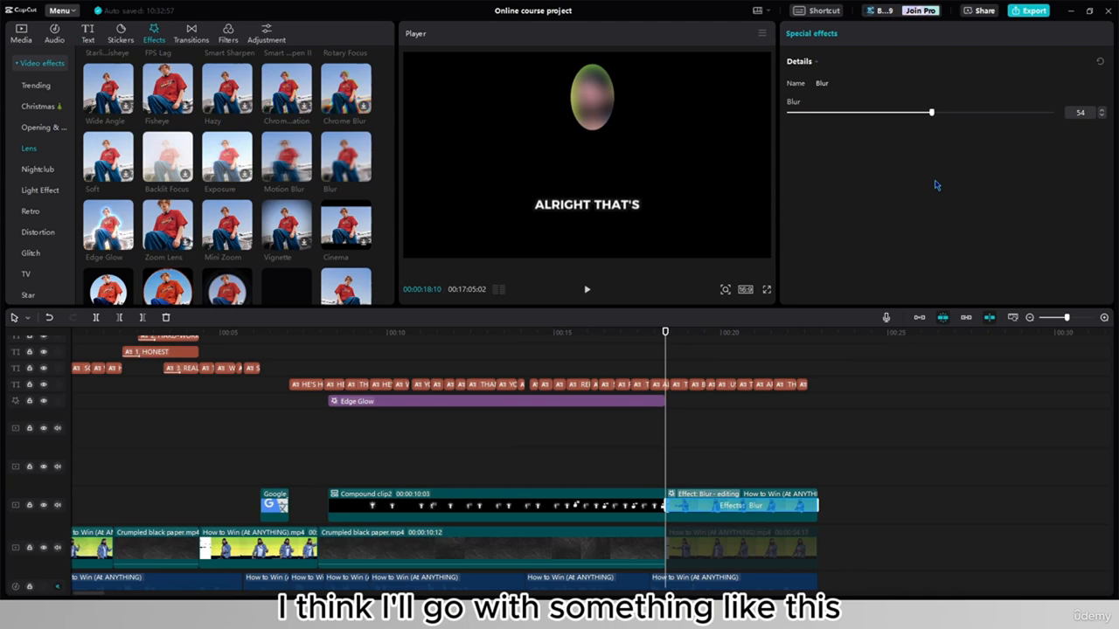
Enable the original clip beneath the masked copy again and play the blurred-face section
click(732, 555)
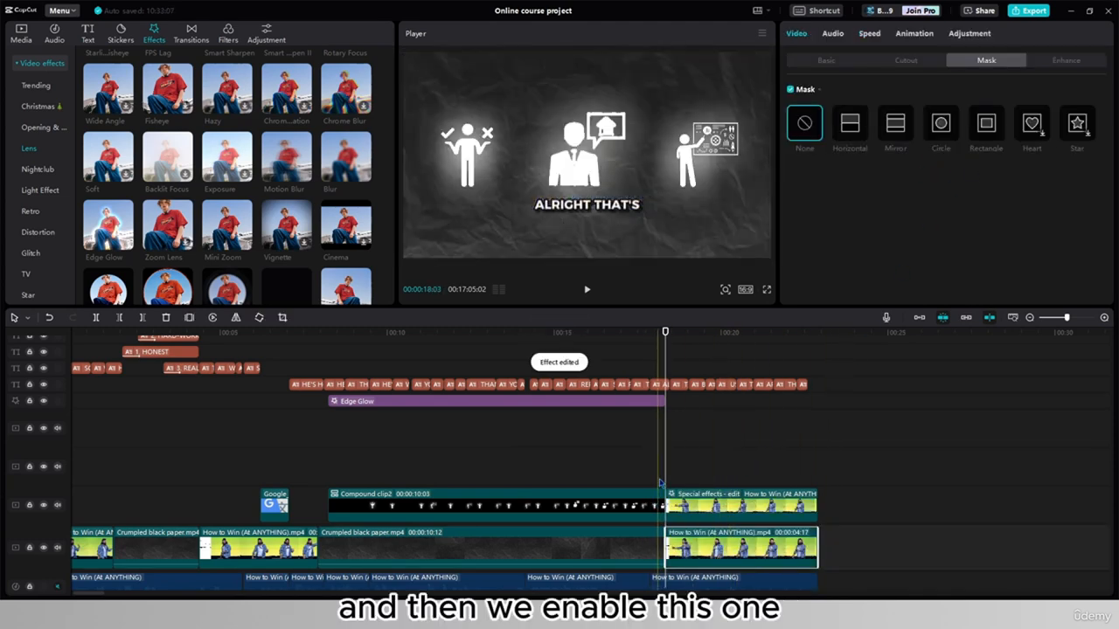
click(586, 289)
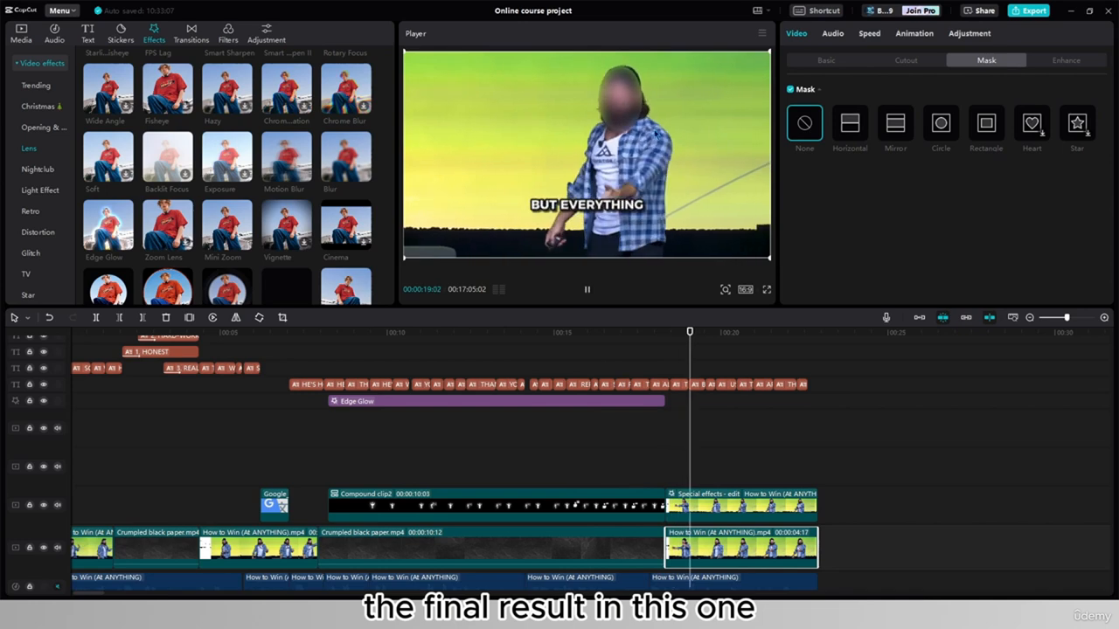
click(586, 292)
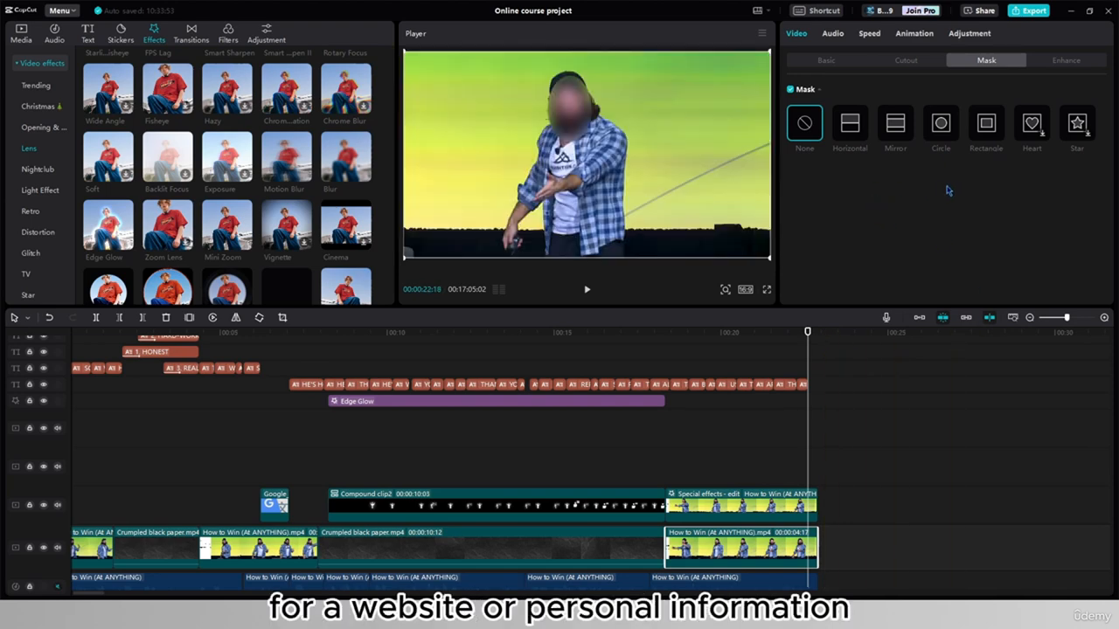
Try a Rectangle mask on the original clip, widening it to 1917, flattening it to 193, and moving it around the frame
click(1000, 122)
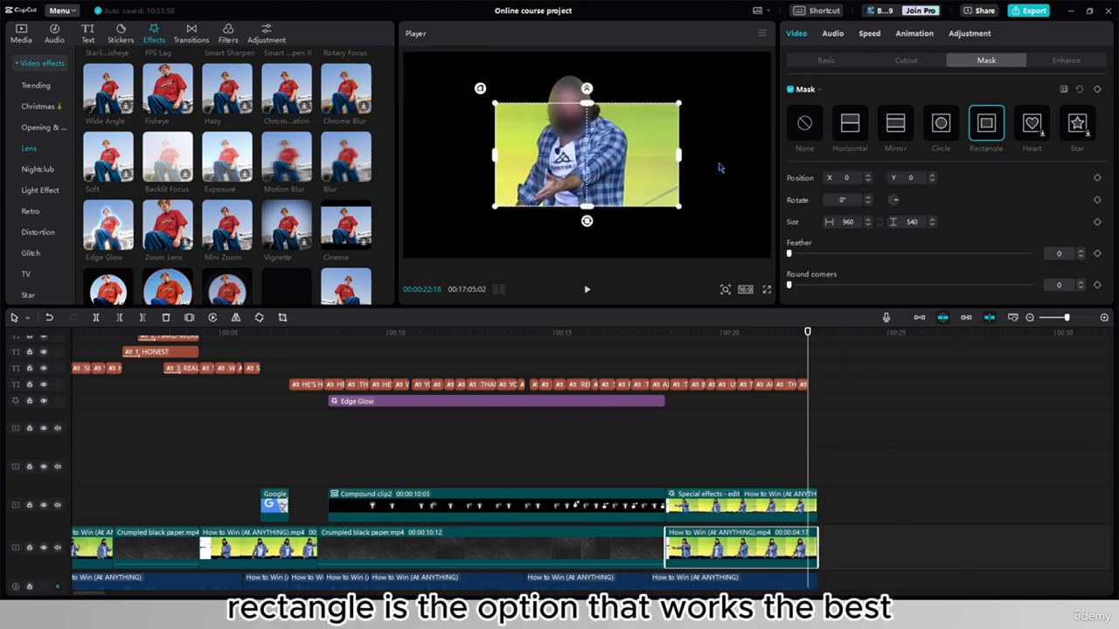
drag(679, 156, 769, 155)
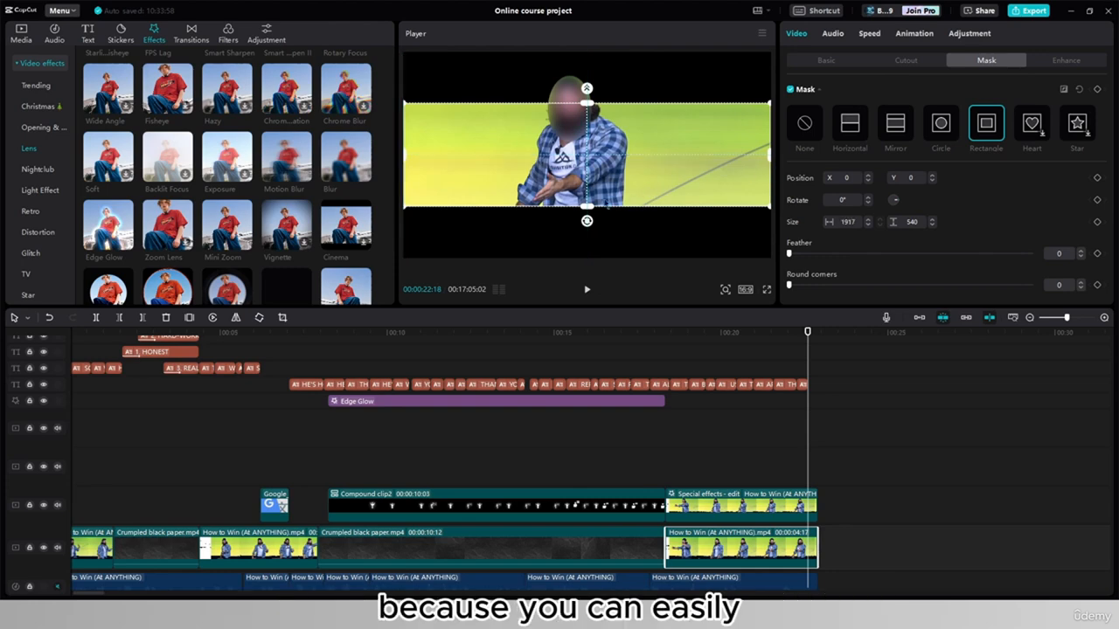
drag(587, 166, 617, 101)
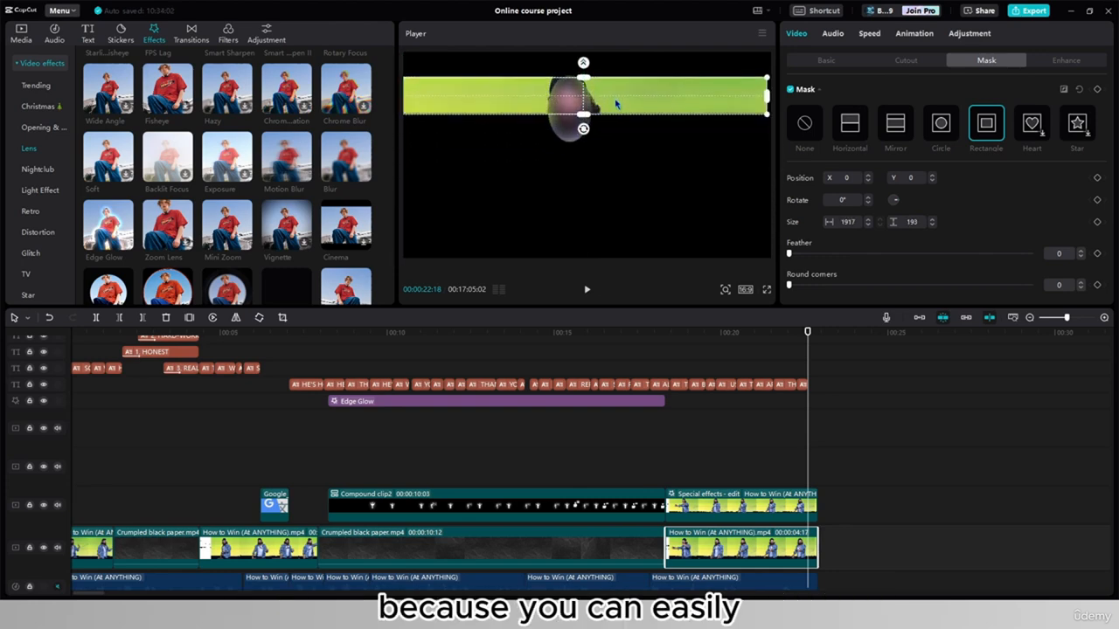
drag(767, 94, 641, 92)
drag(594, 95, 562, 199)
drag(528, 202, 550, 190)
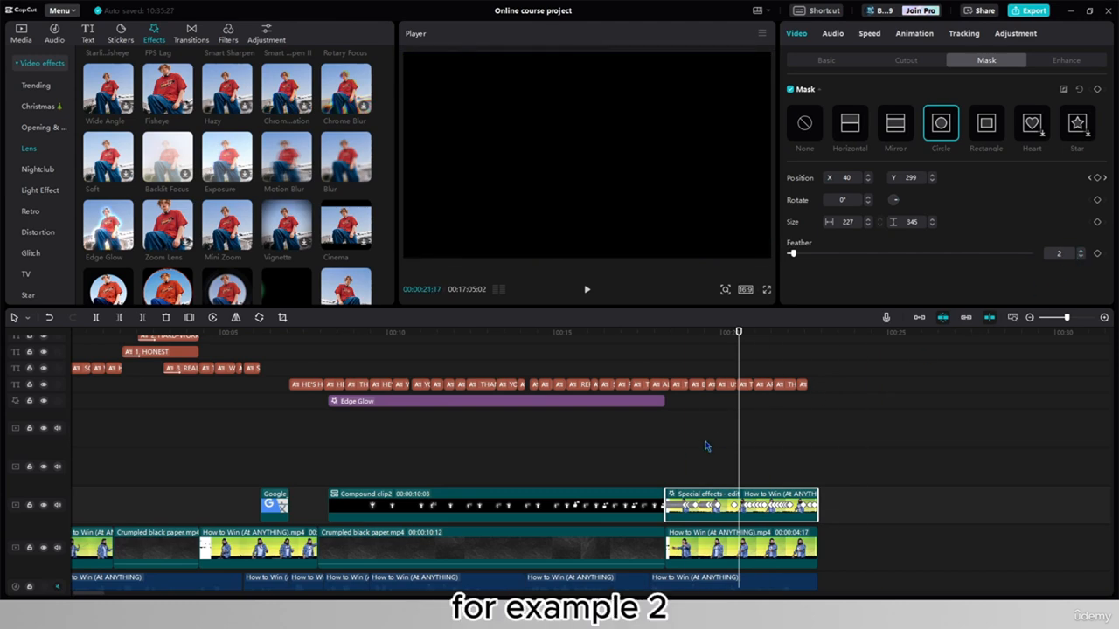
Compare the blurred face's edges without feather, and set the circle mask's feather to 2
click(704, 449)
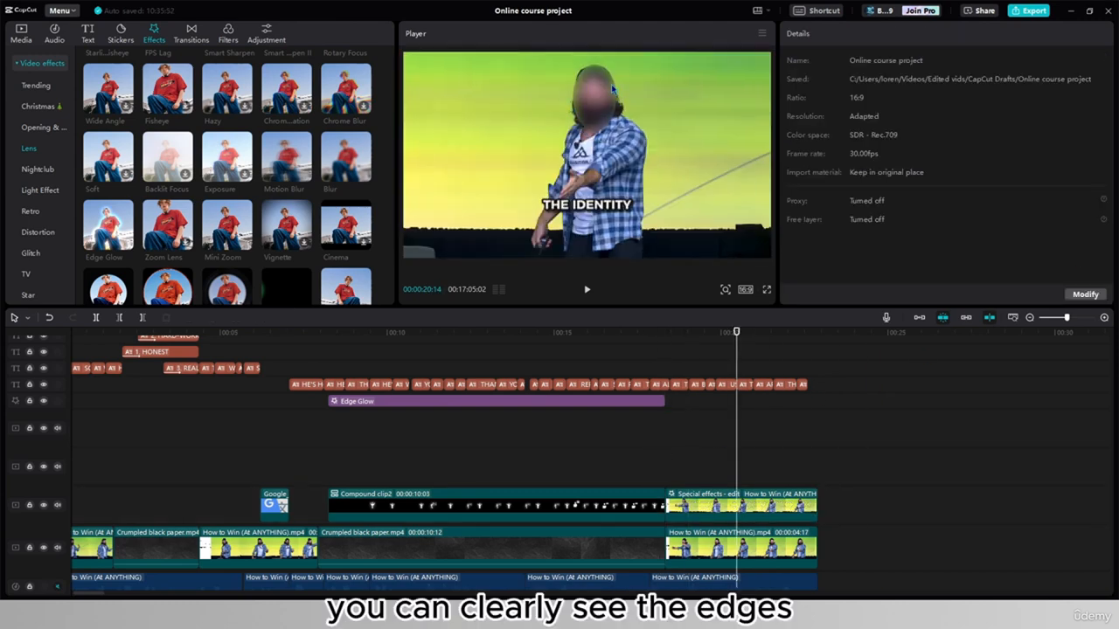
click(704, 507)
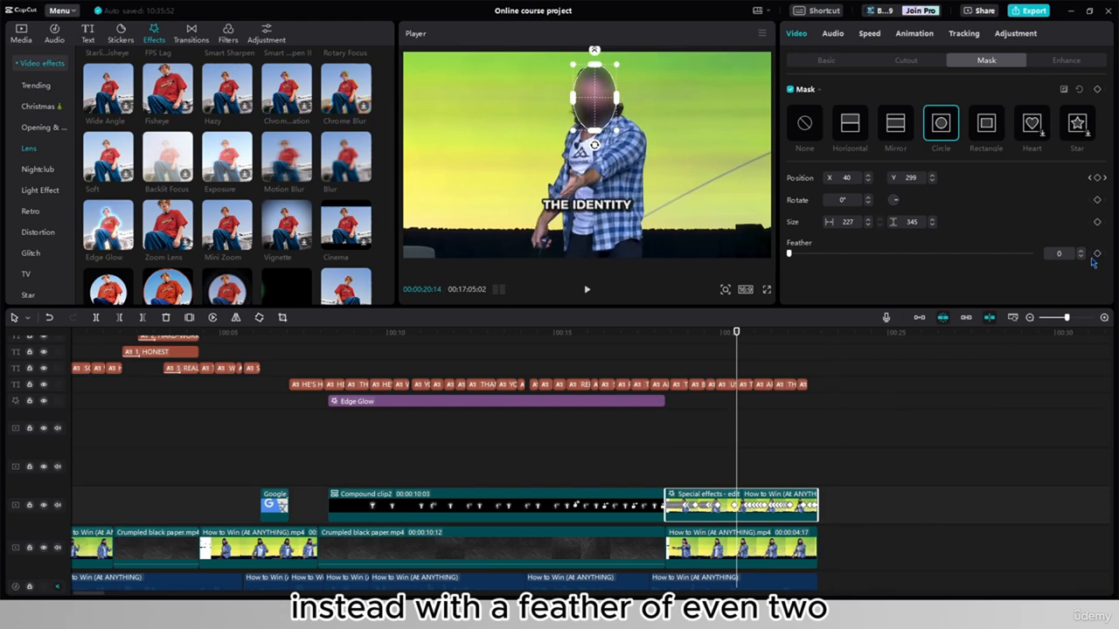
click(715, 437)
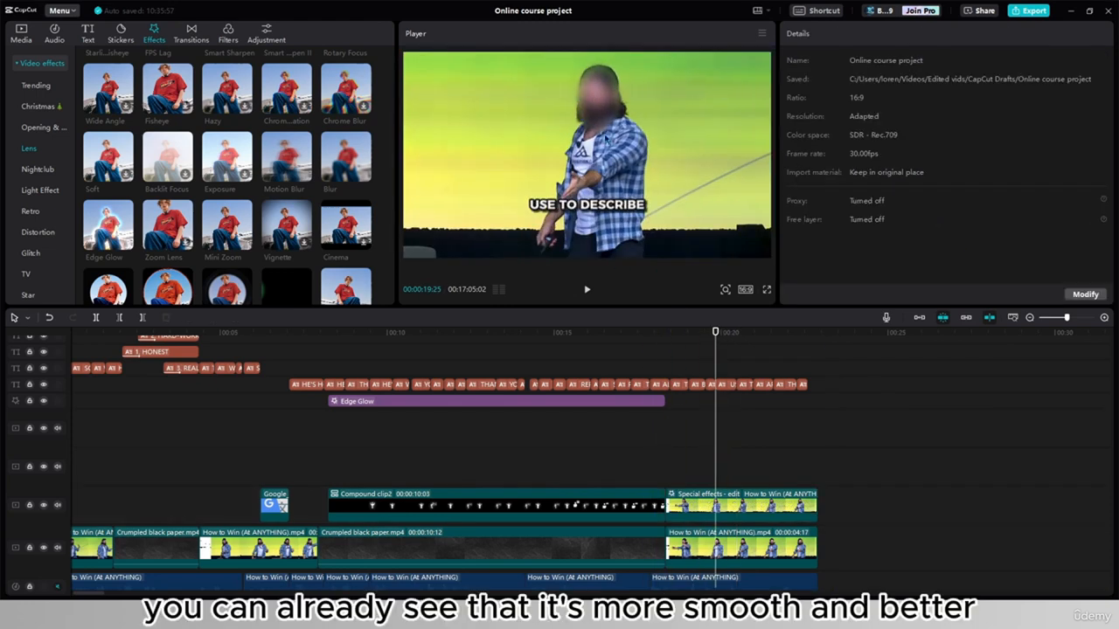
Reopen the masked clip's mask settings and fine-tune the feather around the speaker's face
click(701, 506)
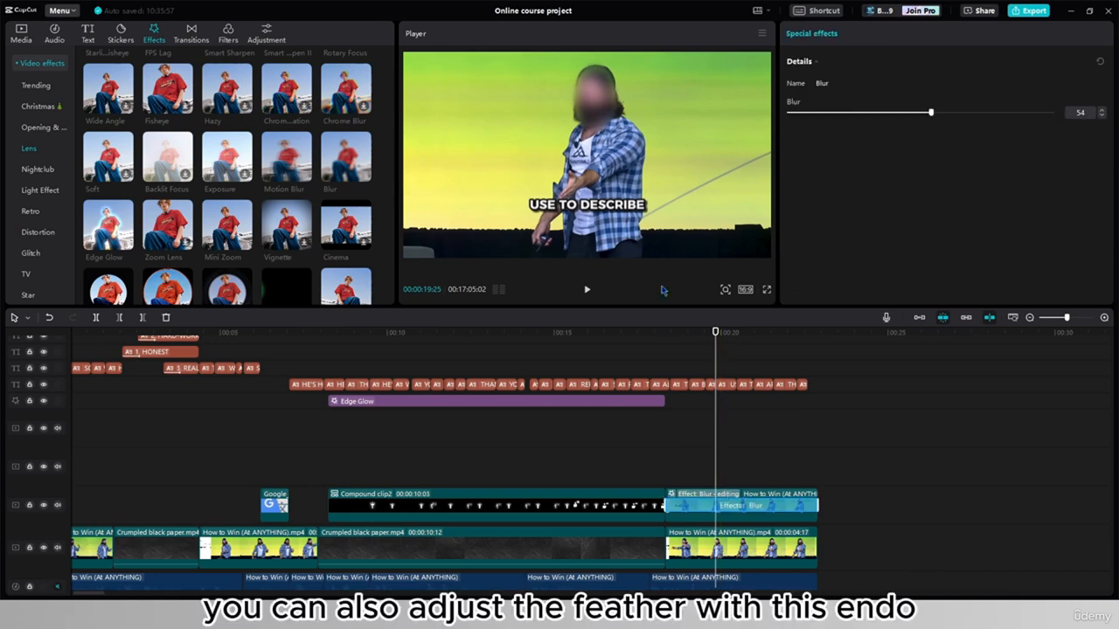
click(701, 506)
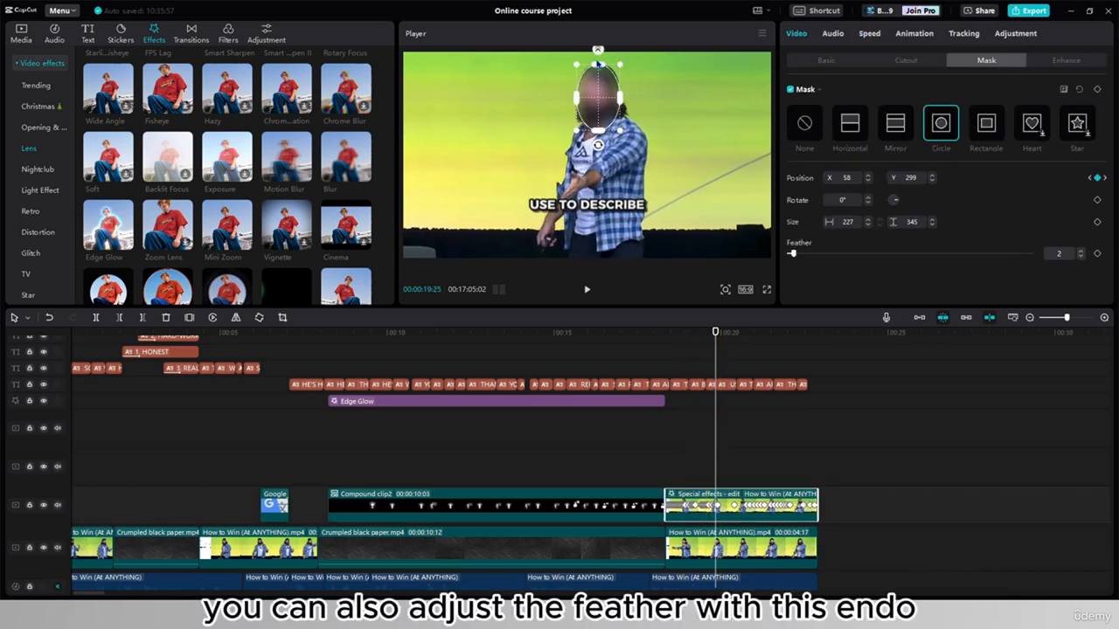
drag(598, 52, 600, 25)
mouse_move(608, 93)
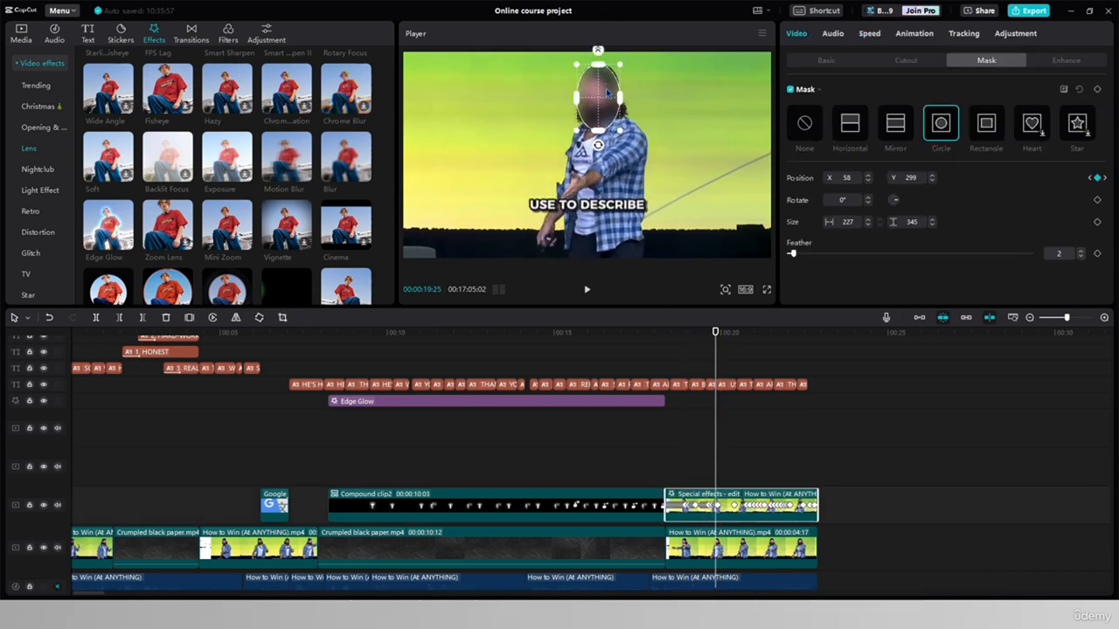
click(1082, 253)
click(1082, 253)
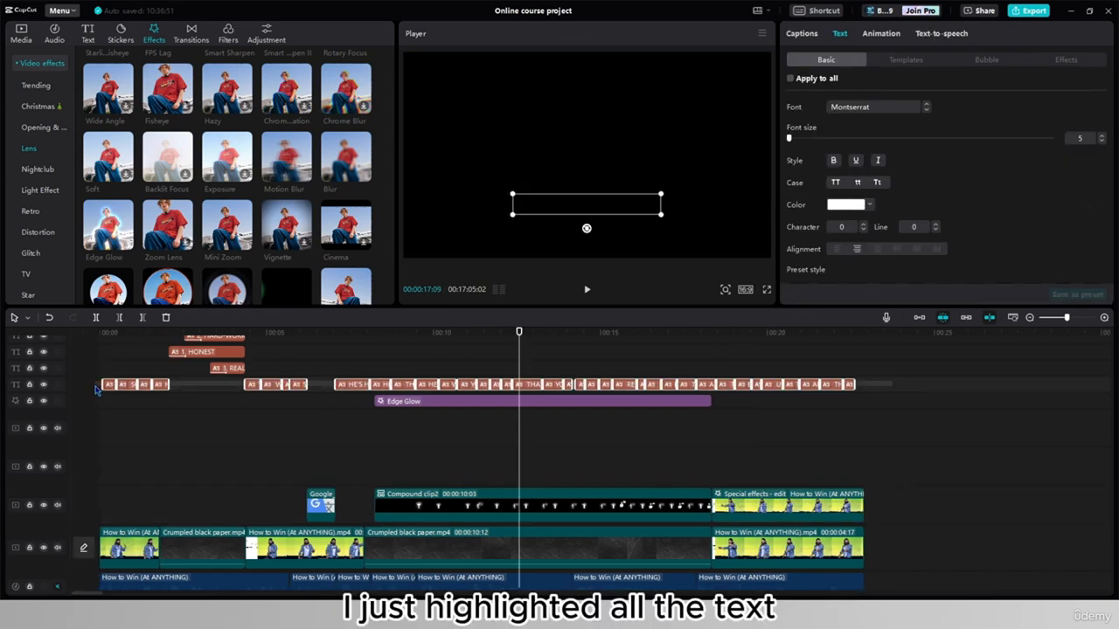
Lower the "THAN EXPECTATIONS" caption in the frame to Y -852 and copy its Y position value
drag(590, 211, 589, 238)
scroll(912, 226, down, 3)
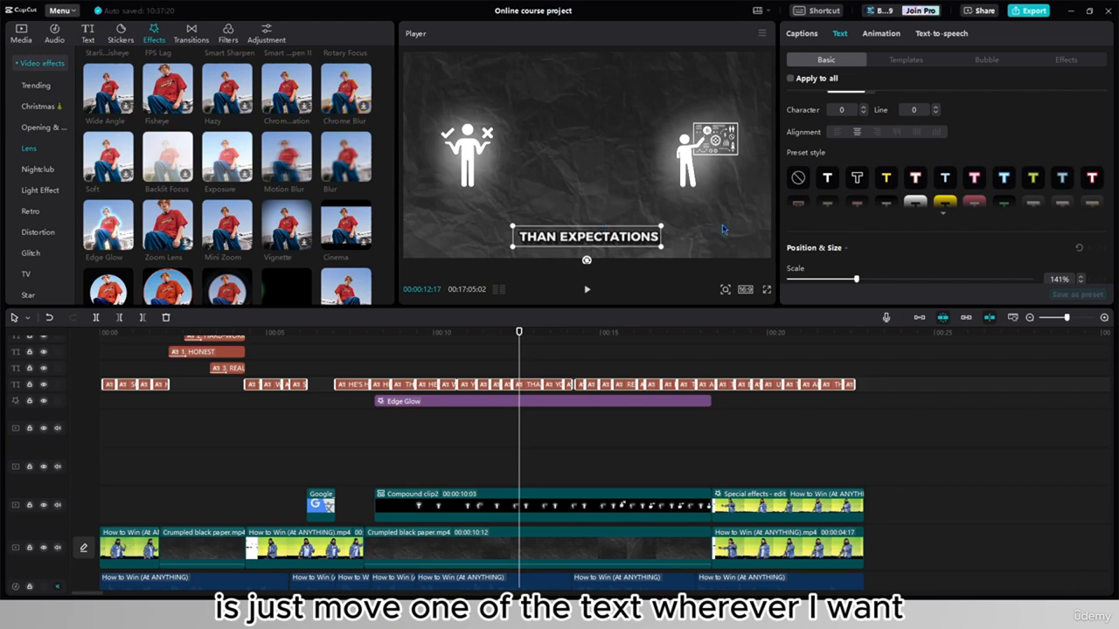
scroll(894, 182, down, 5)
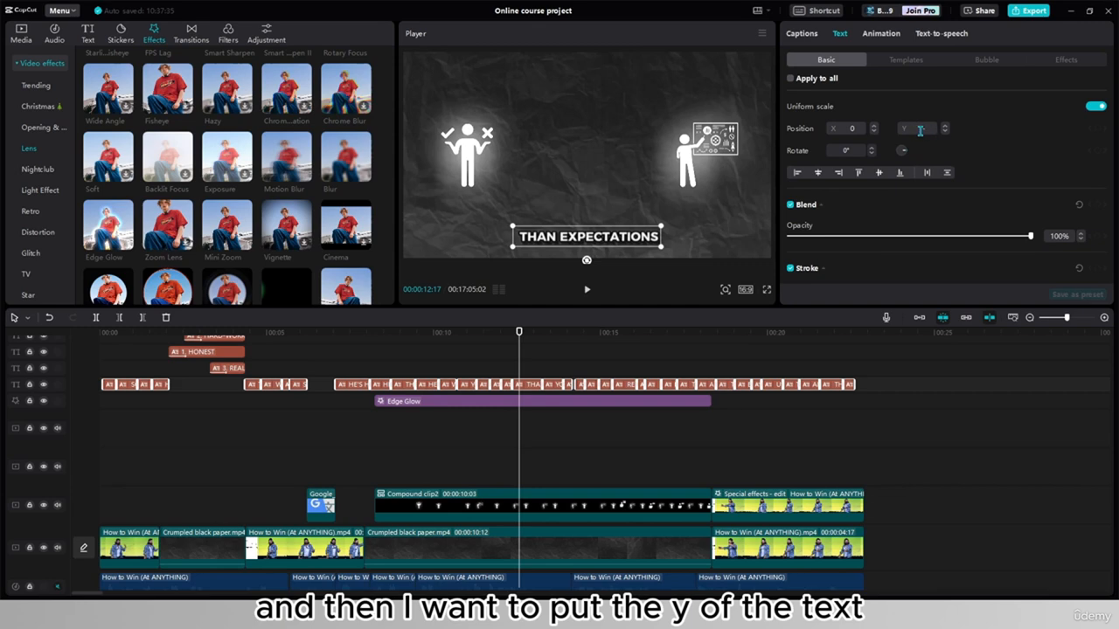
click(522, 386)
click(914, 178)
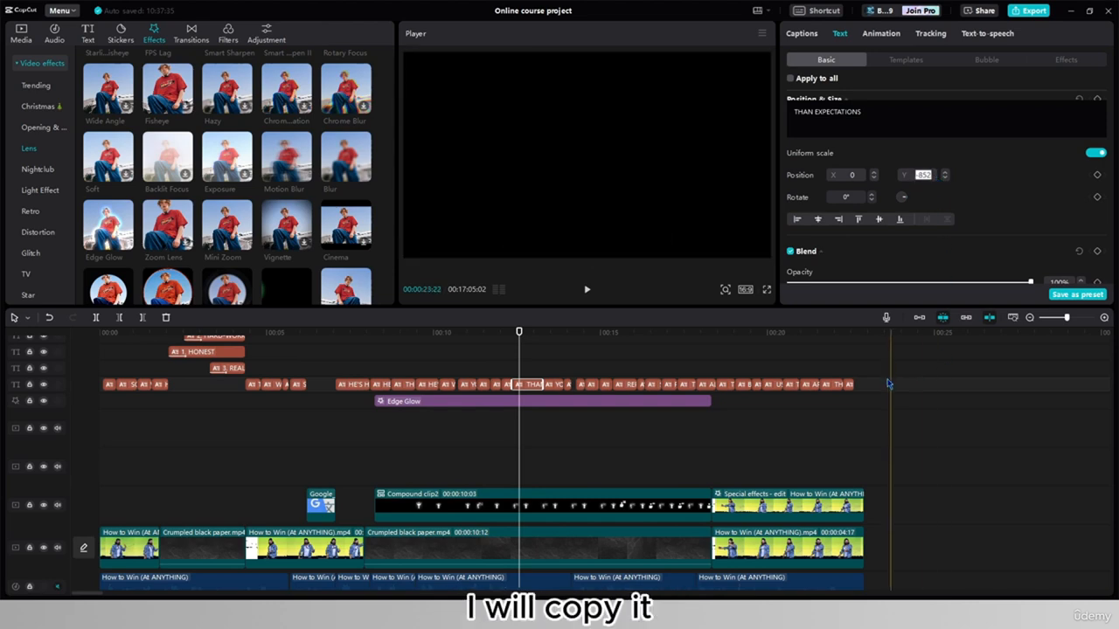
Select all the captions on the main caption track and set their Y position to -852
drag(889, 385, 142, 388)
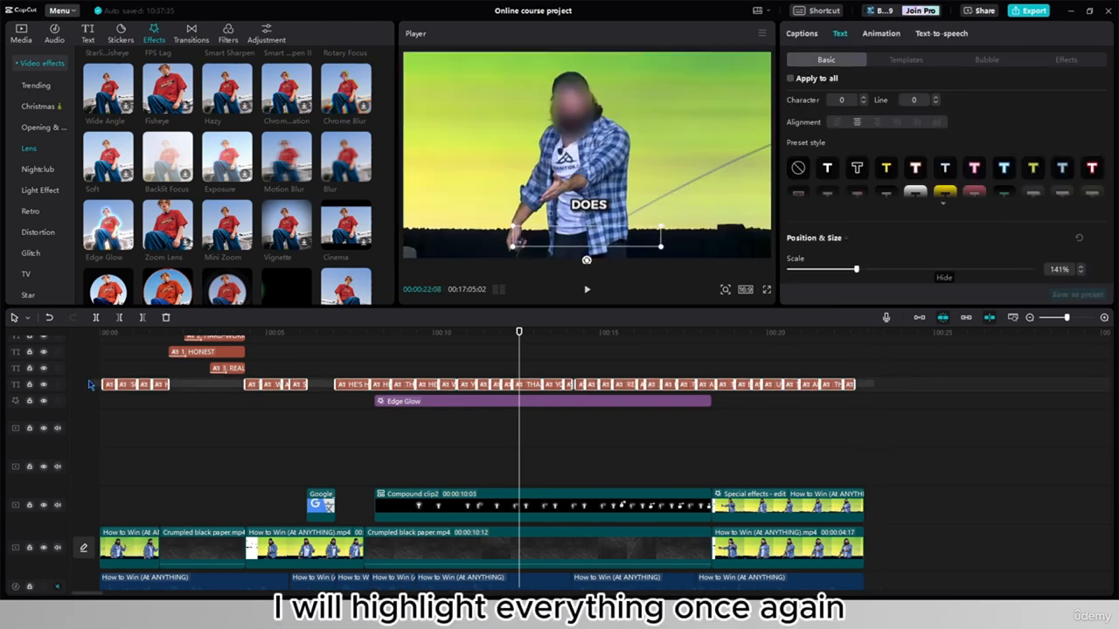
scroll(846, 232, down, 2)
scroll(845, 233, down, 3)
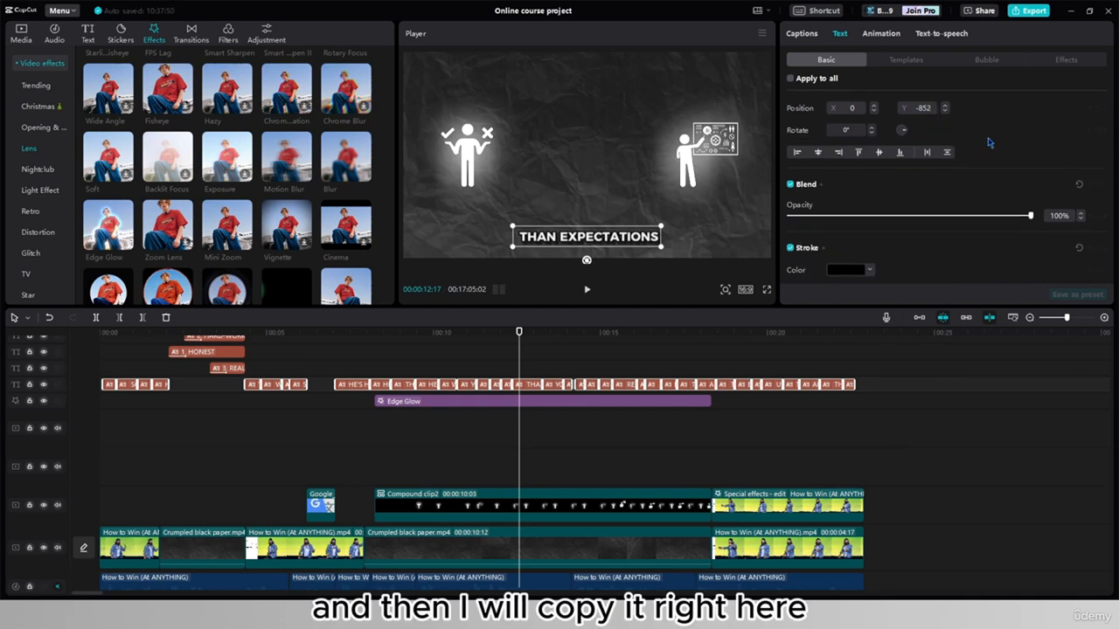
Check the lowered captions along the timeline, deselect them and return the playhead to the project's start
drag(519, 367, 712, 395)
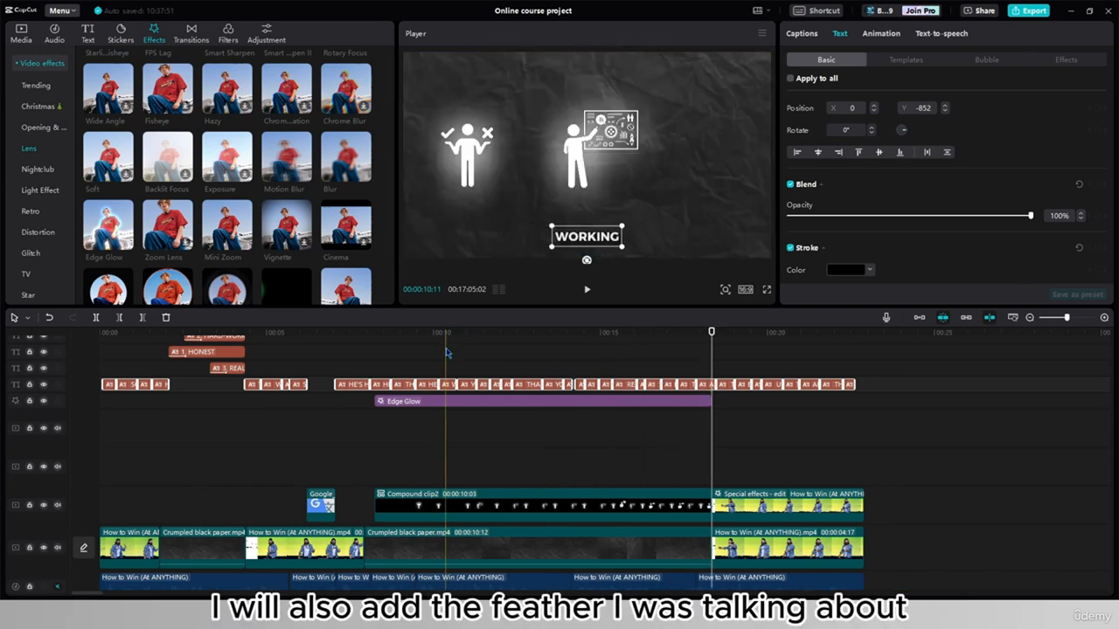
click(447, 353)
drag(444, 353, 75, 342)
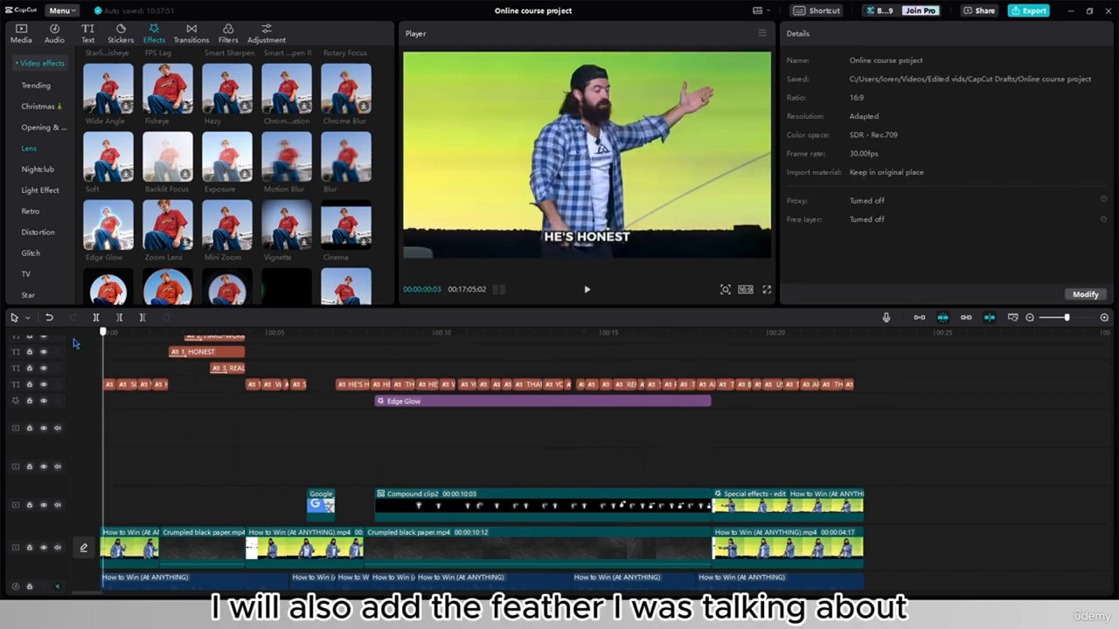
Browse the stock media library and place the plain black clip on the empty track below Edge Glow
click(21, 30)
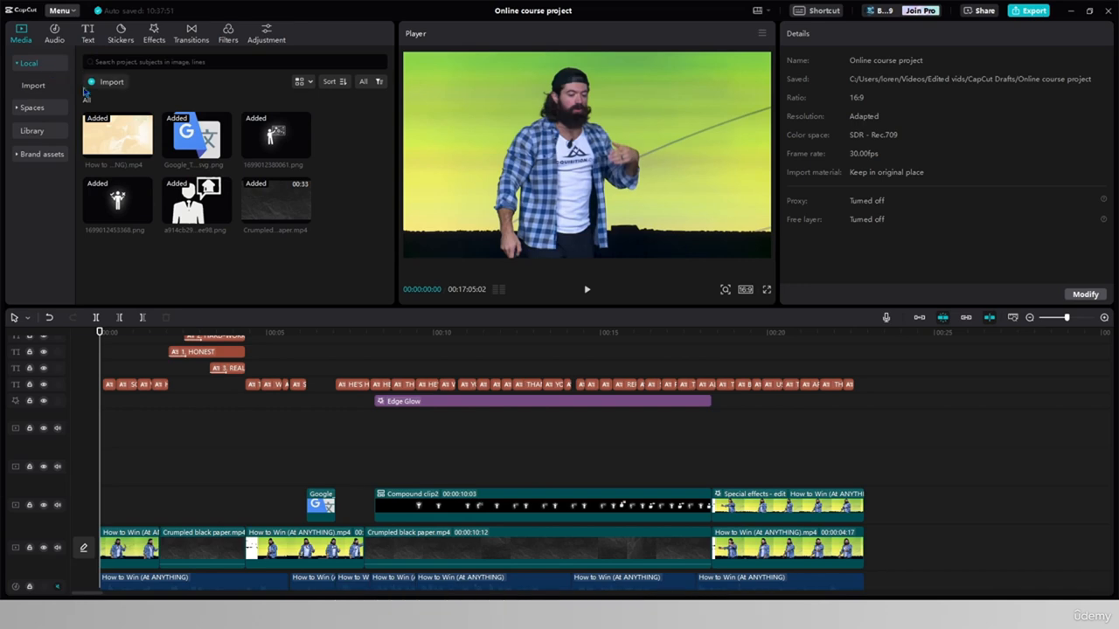
click(32, 131)
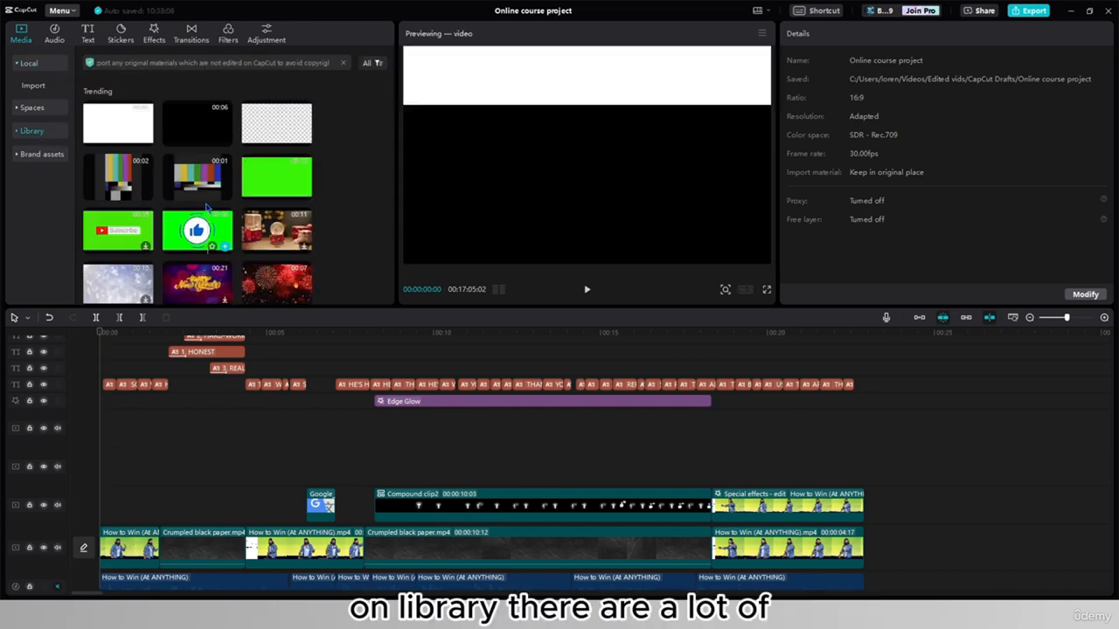
scroll(196, 204, down, 10)
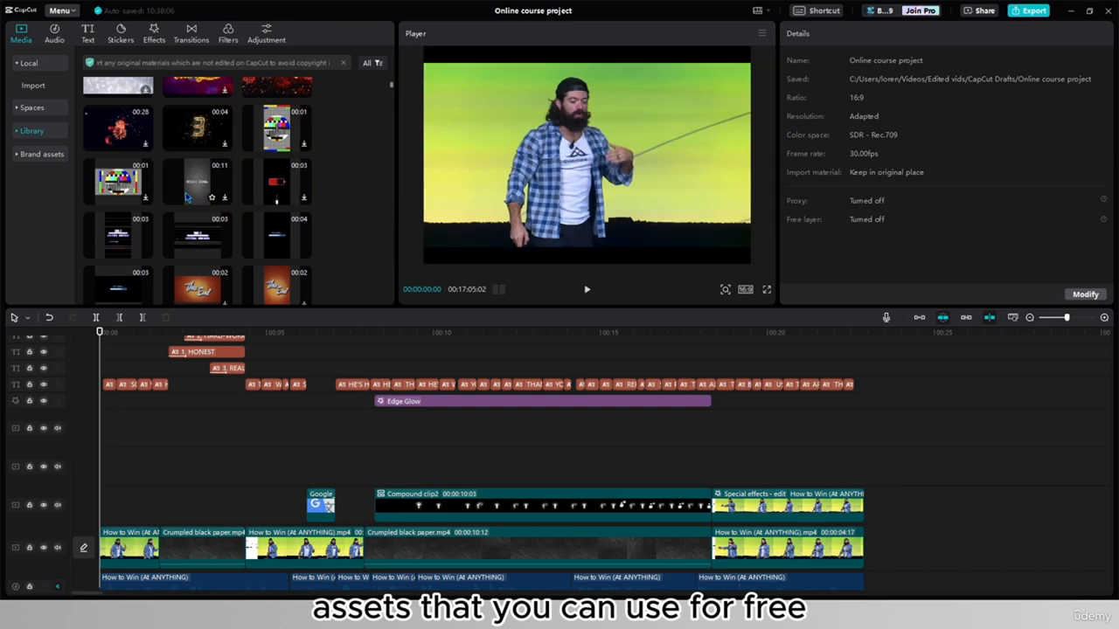
scroll(183, 197, down, 3)
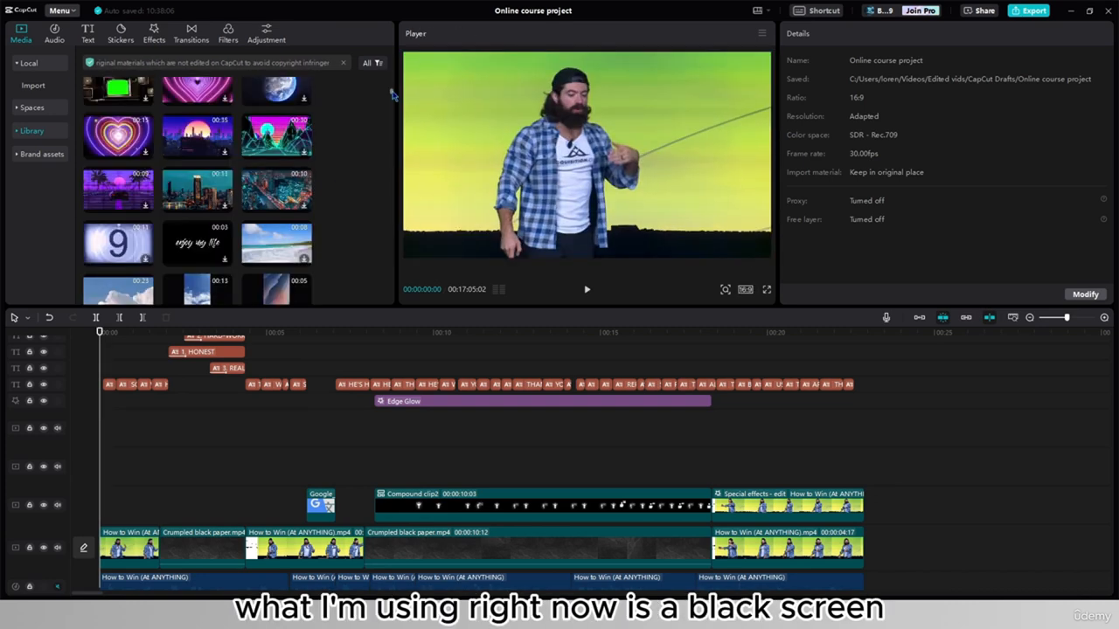
drag(392, 94, 391, 72)
drag(176, 120, 137, 408)
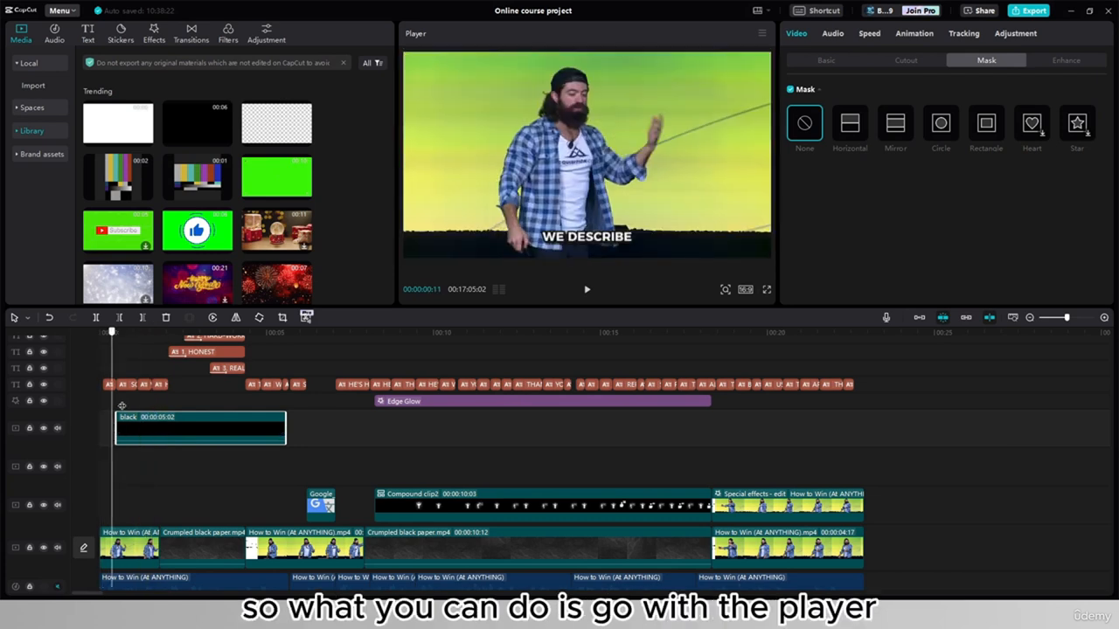
Create a freeze frame from the black clip where the first crumpled paper background begins, and keep only the frozen part
click(160, 411)
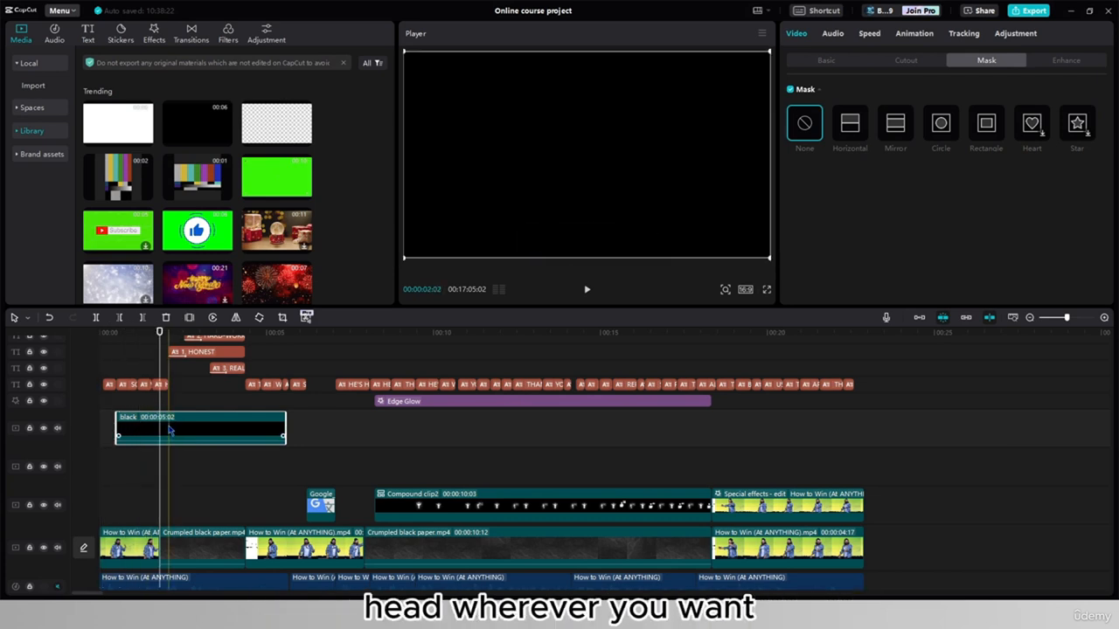
right_click(172, 426)
mouse_move(204, 358)
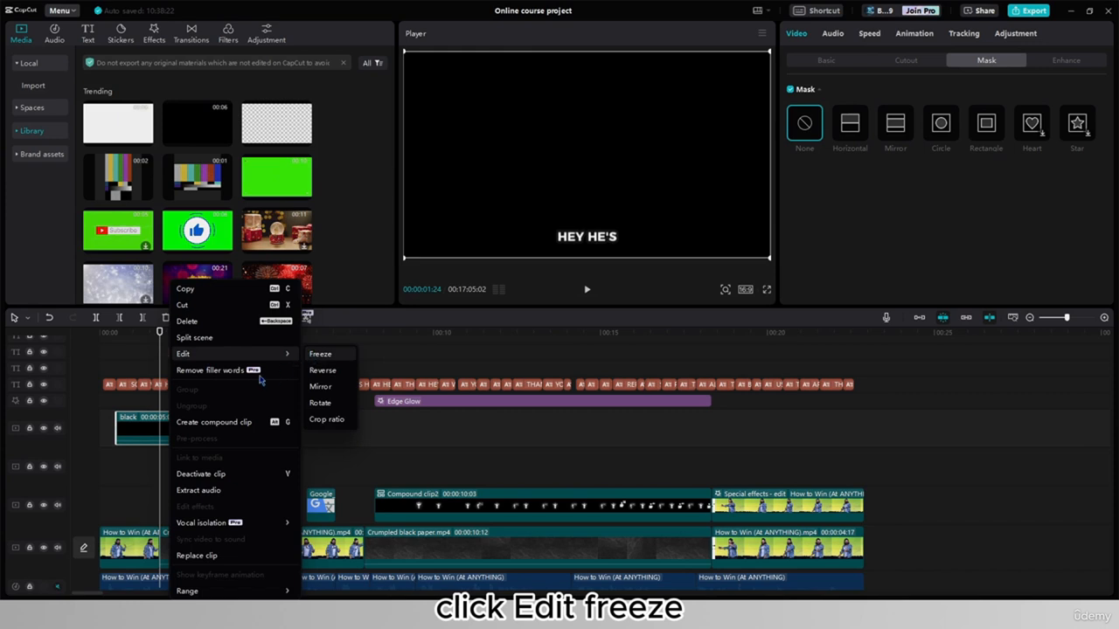
click(320, 354)
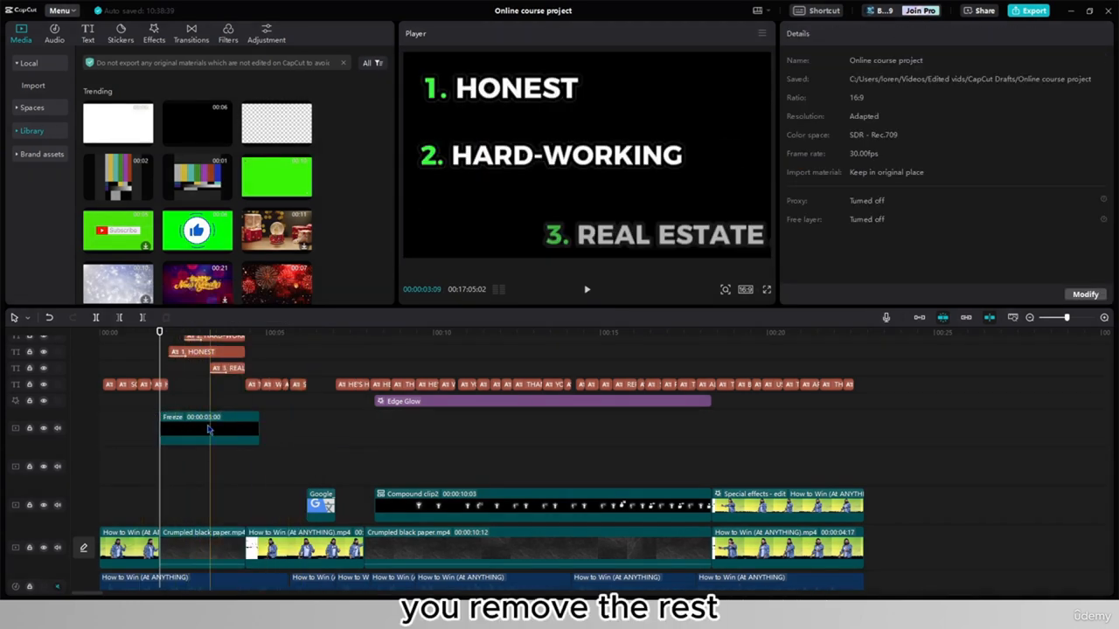
Fit the black freeze clip over the first crumpled paper background (00:00:02:17) and add a 00:00:10:16 copy over the second
drag(208, 429, 868, 441)
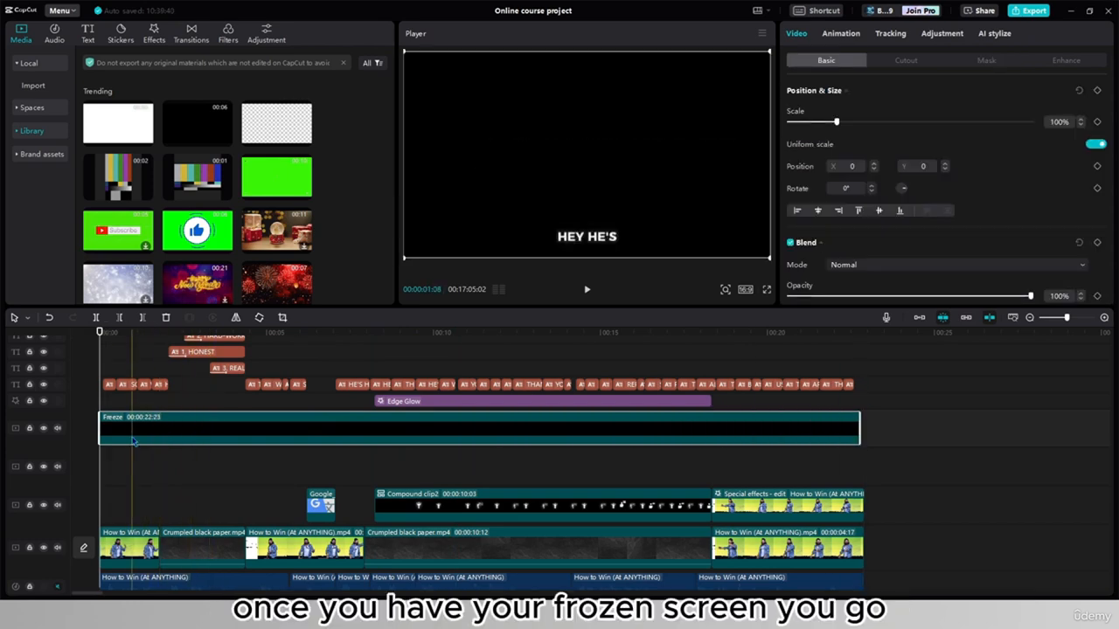
drag(104, 430, 158, 430)
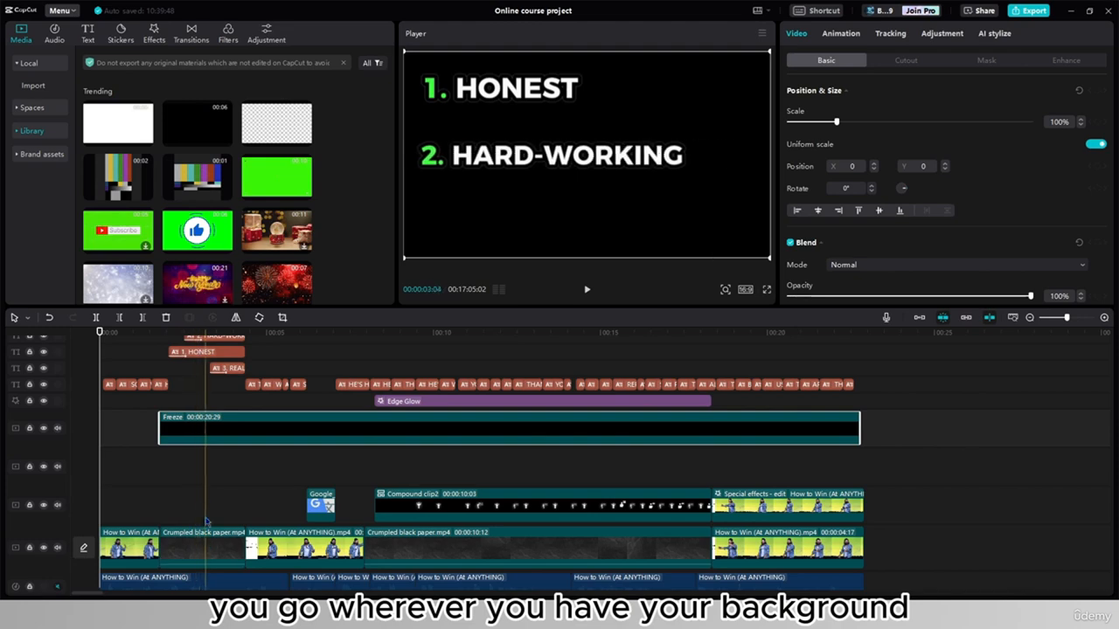
drag(860, 430, 252, 434)
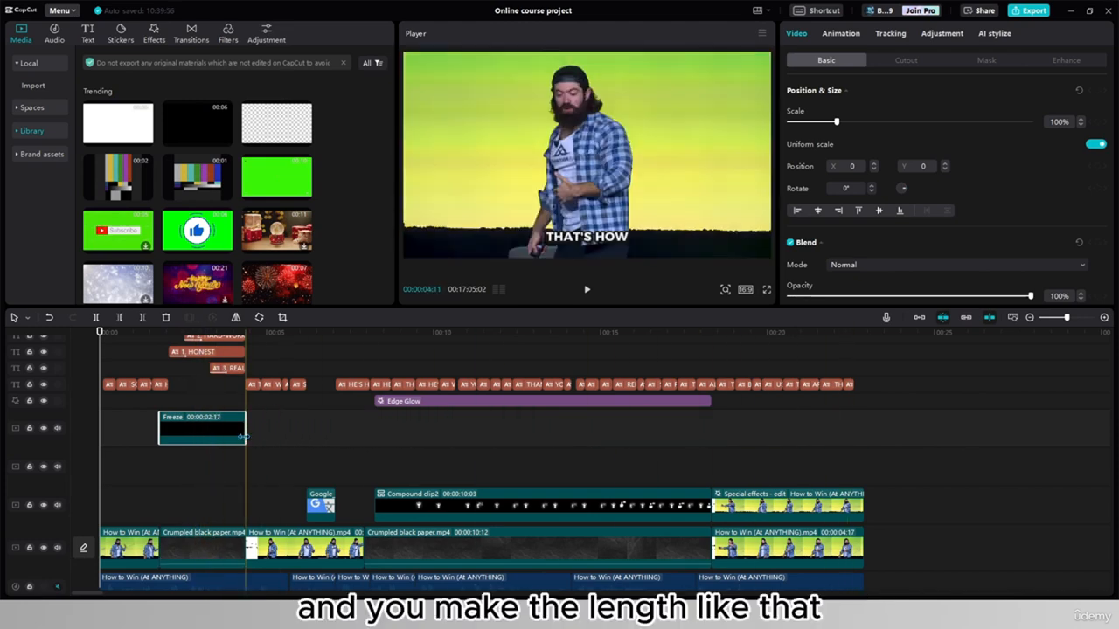
key(ctrl+c)
key(ctrl+v)
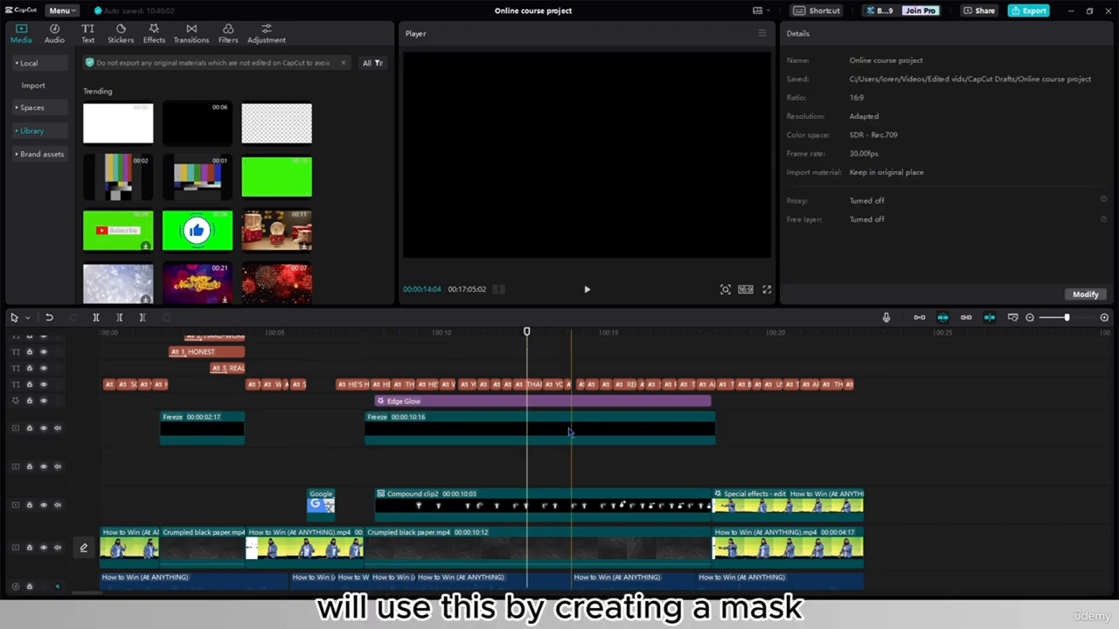
Apply a Horizontal mask to the longer black freeze clip with rotation -180°, Y position -371 and feather 39
click(568, 432)
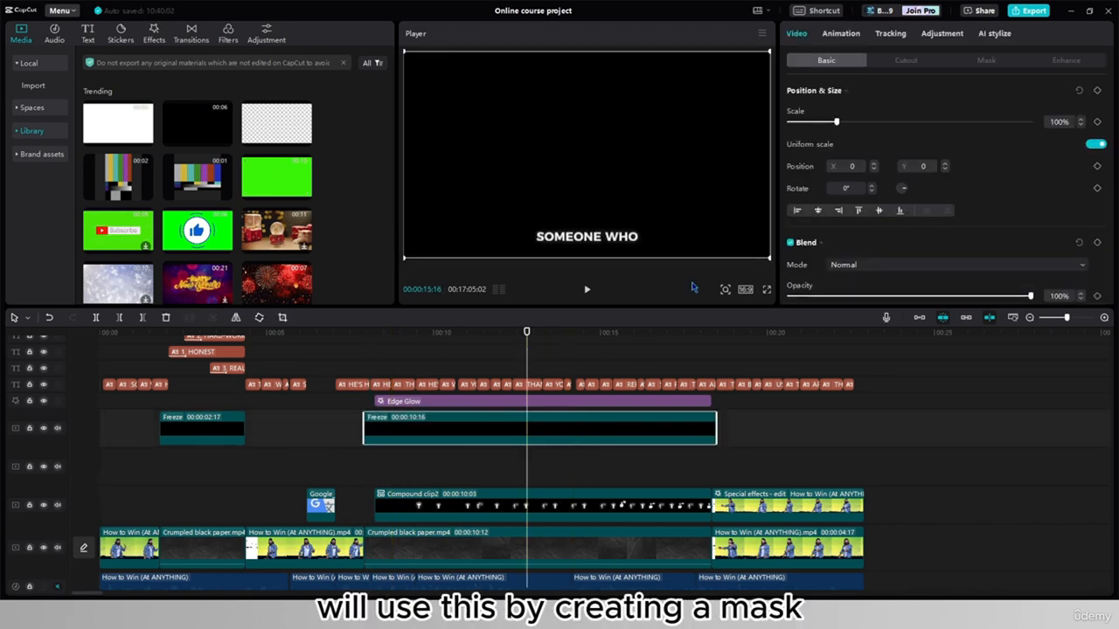
click(985, 60)
click(847, 124)
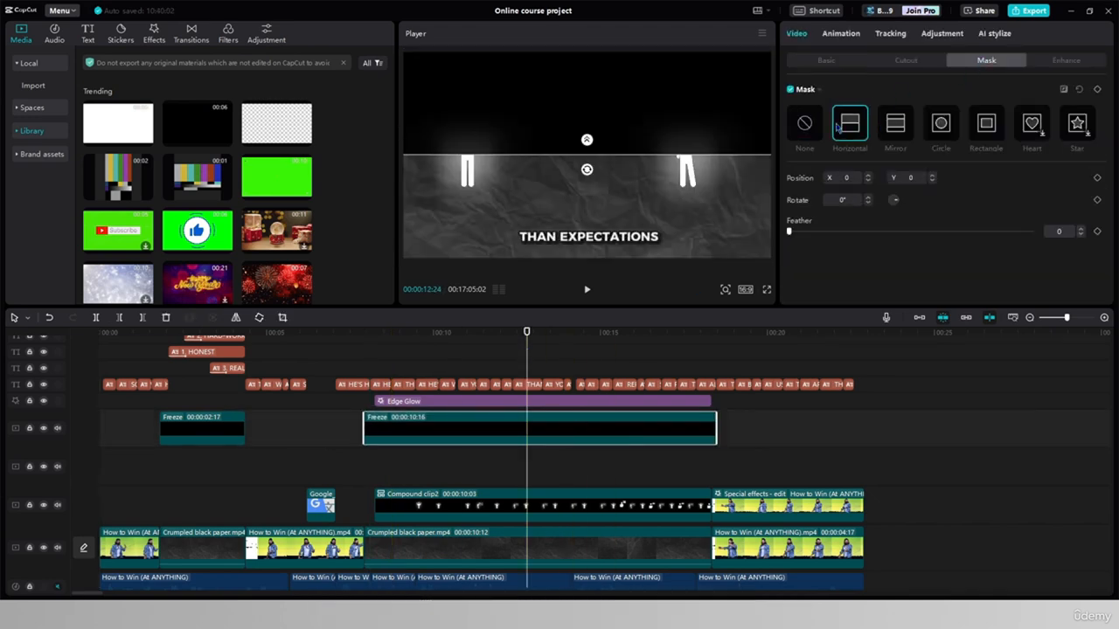
drag(584, 140, 586, 98)
drag(587, 166, 588, 233)
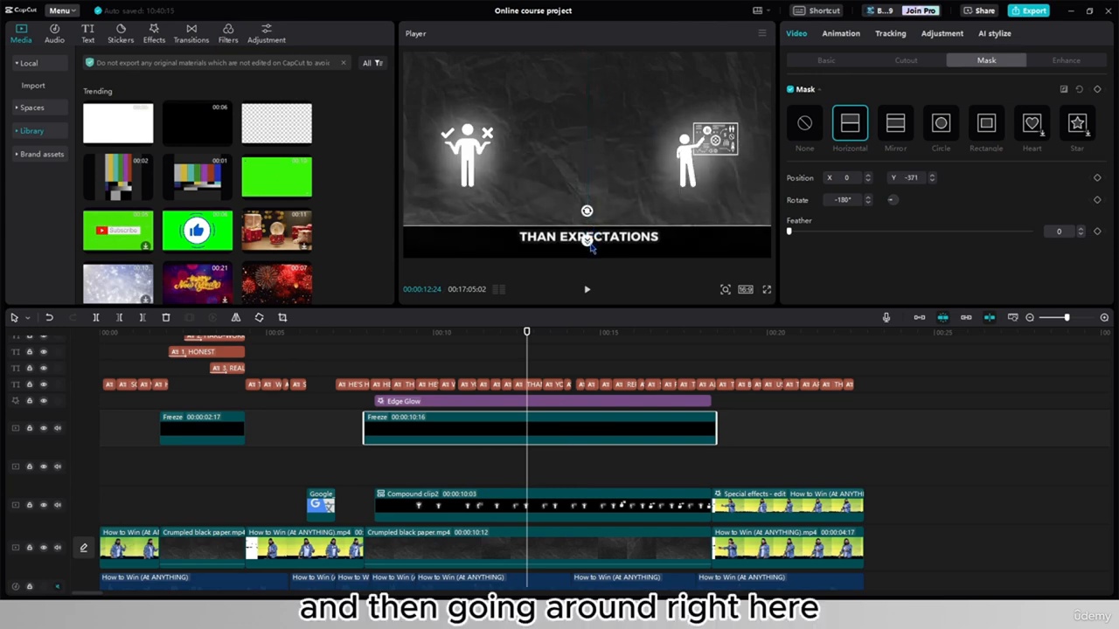
drag(790, 232, 898, 242)
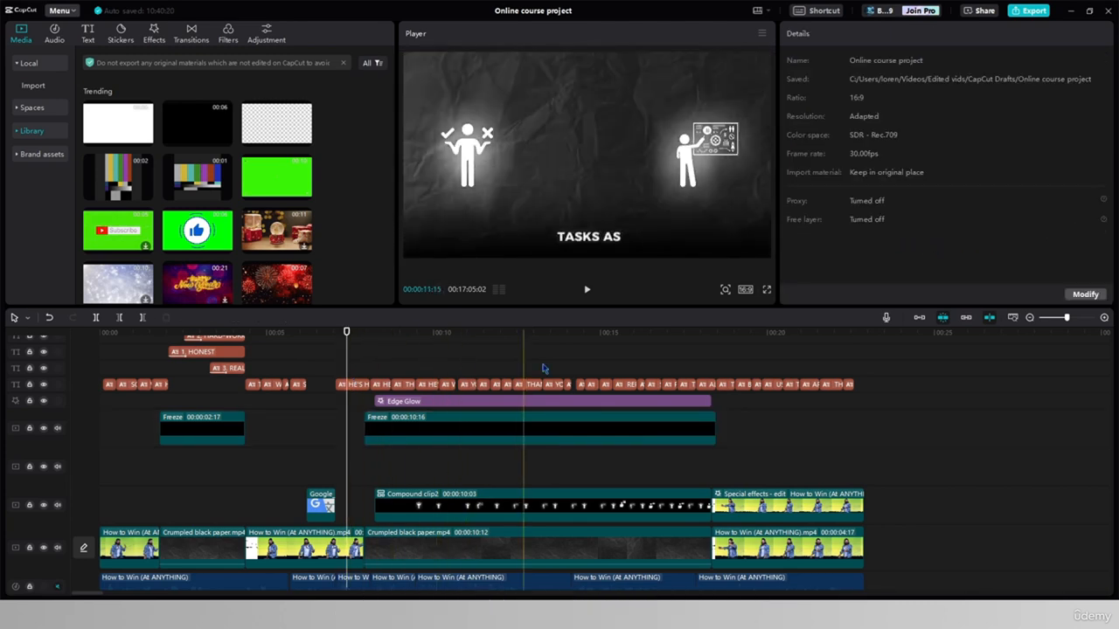
Play back the transition into the second paper background to check the feathered black fade behind the captions
click(587, 290)
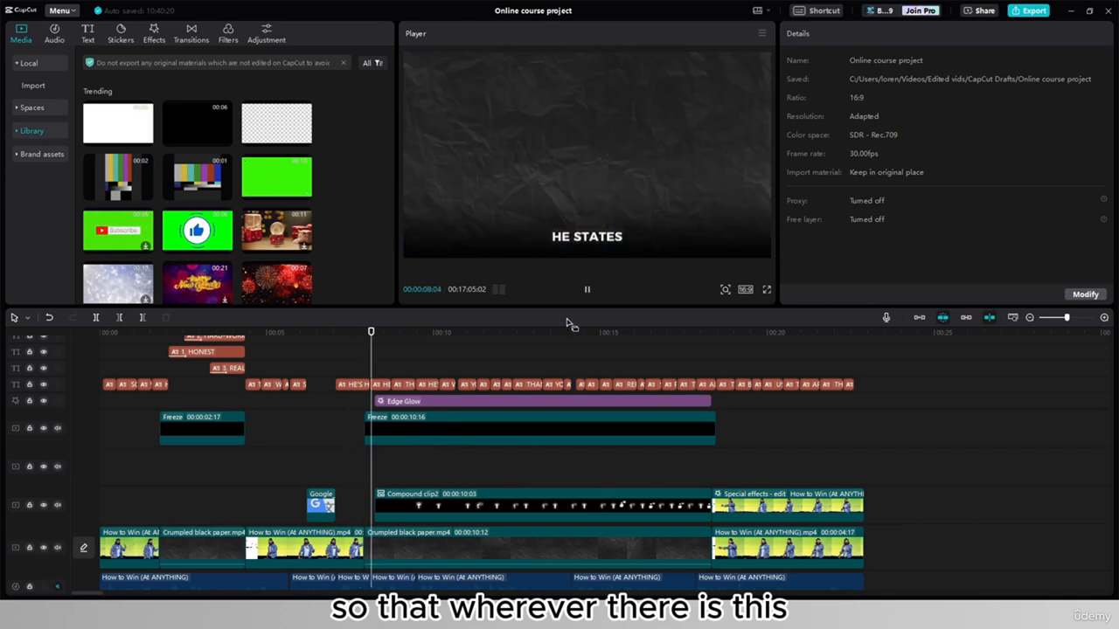
click(588, 290)
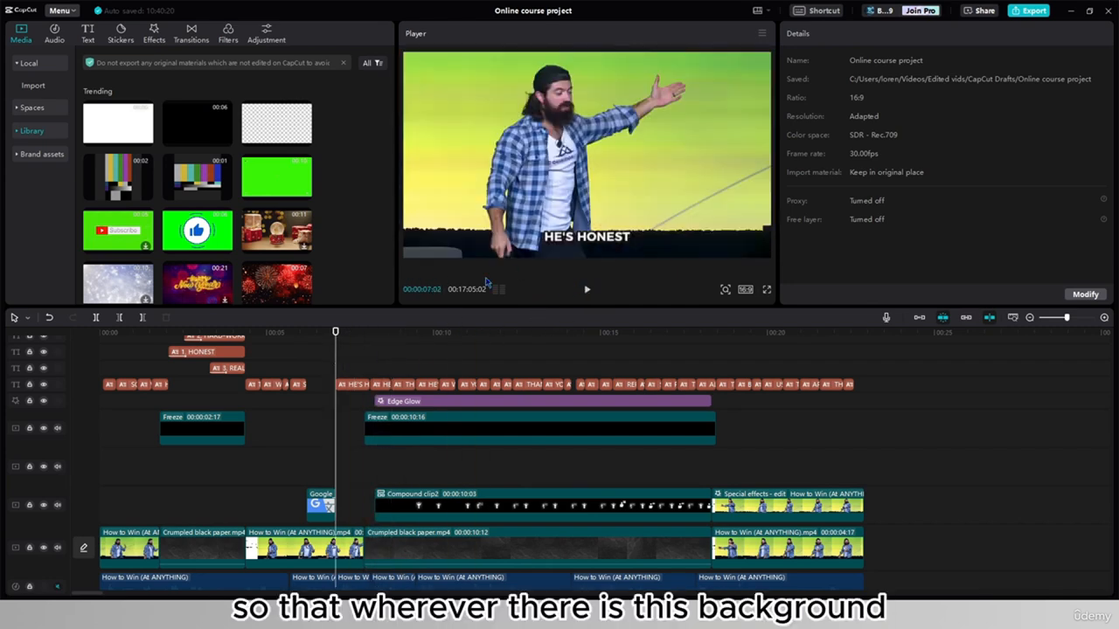
click(587, 294)
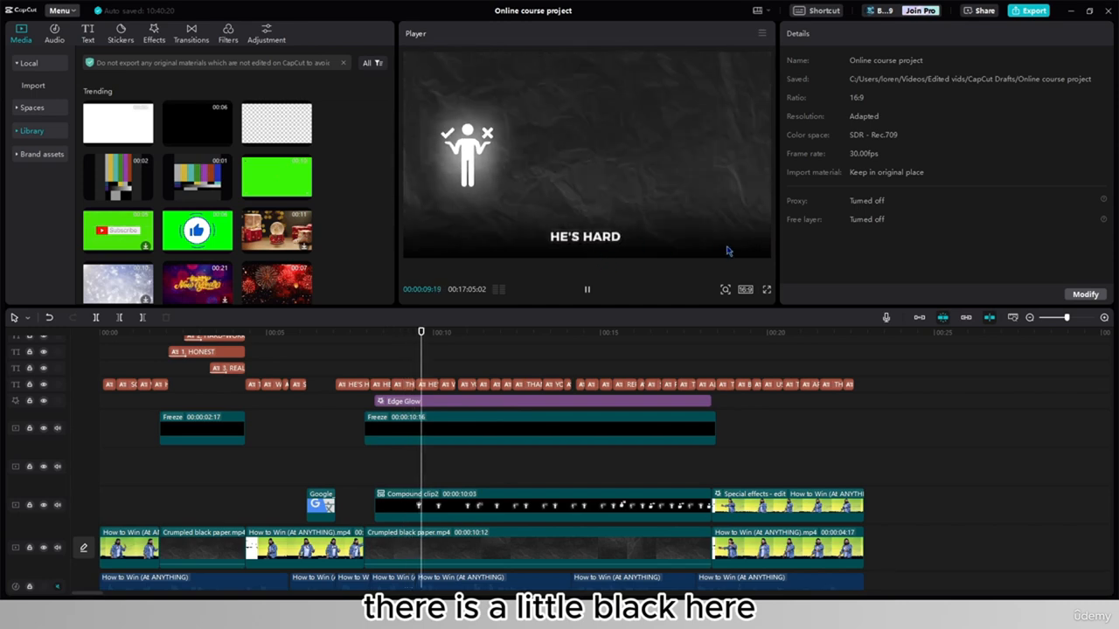
click(588, 293)
Copy the masked freeze clip over the first paper background, trim it to 00:00:02:17, and delete the unmasked freeze clip there
click(522, 439)
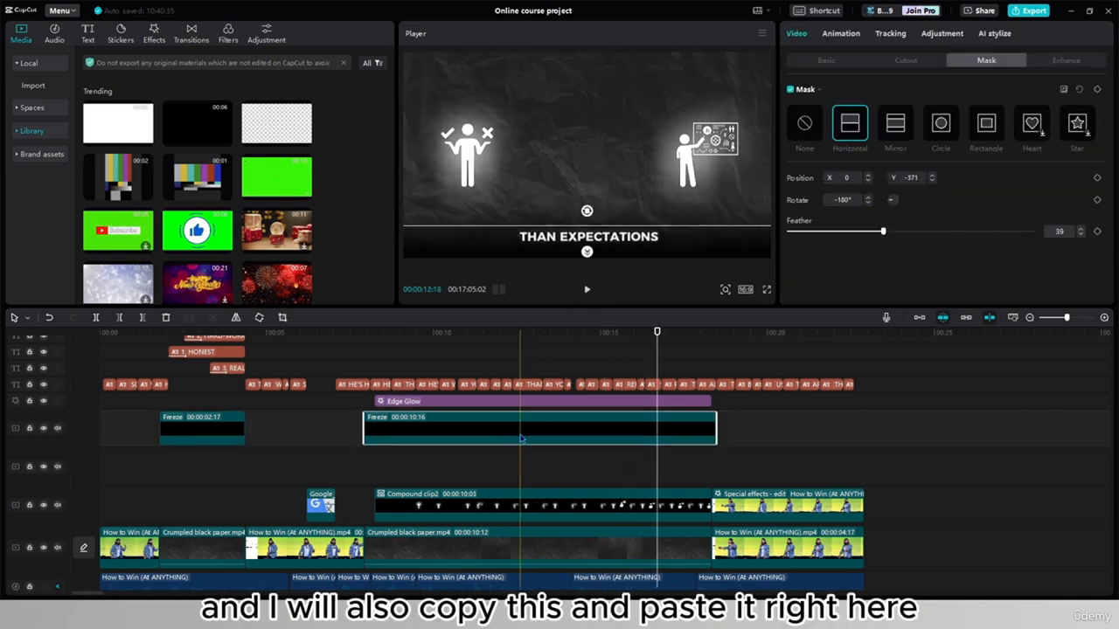
key(ctrl+c)
click(159, 466)
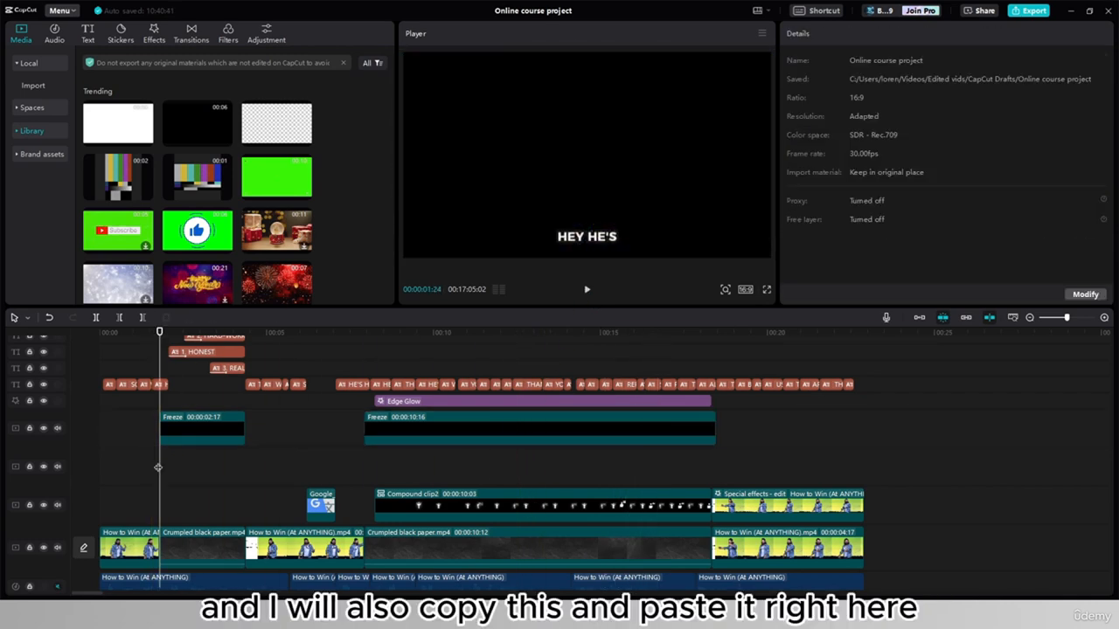
key(ctrl+v)
drag(511, 465, 243, 458)
click(226, 426)
key(Delete)
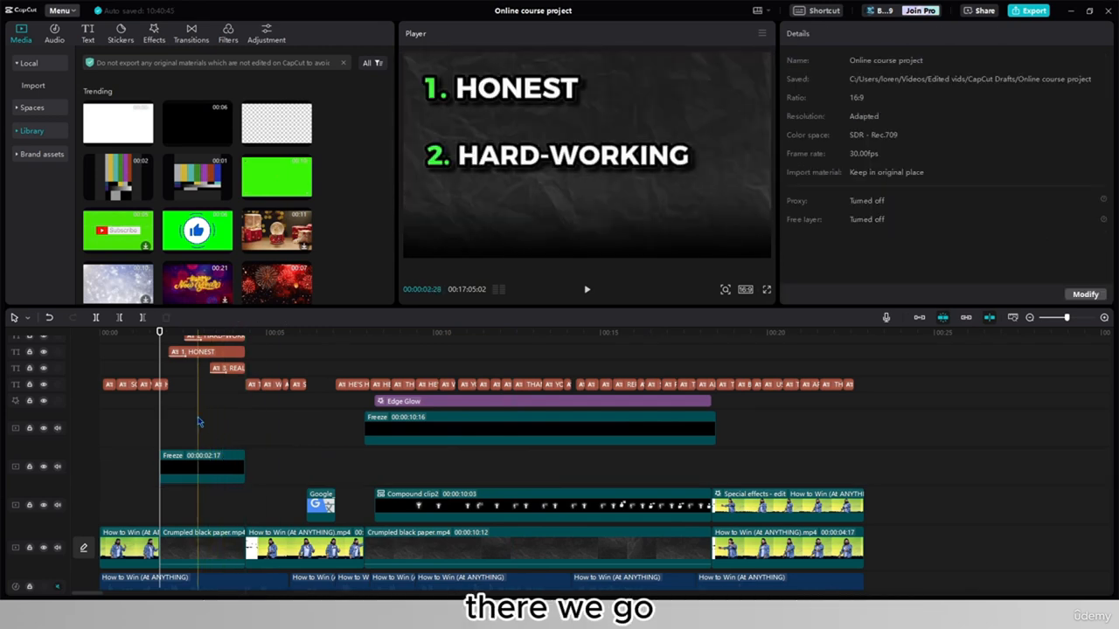
Play back the numbered list section to check its black fade, and select the short freeze clip to review its mask
click(197, 427)
click(155, 427)
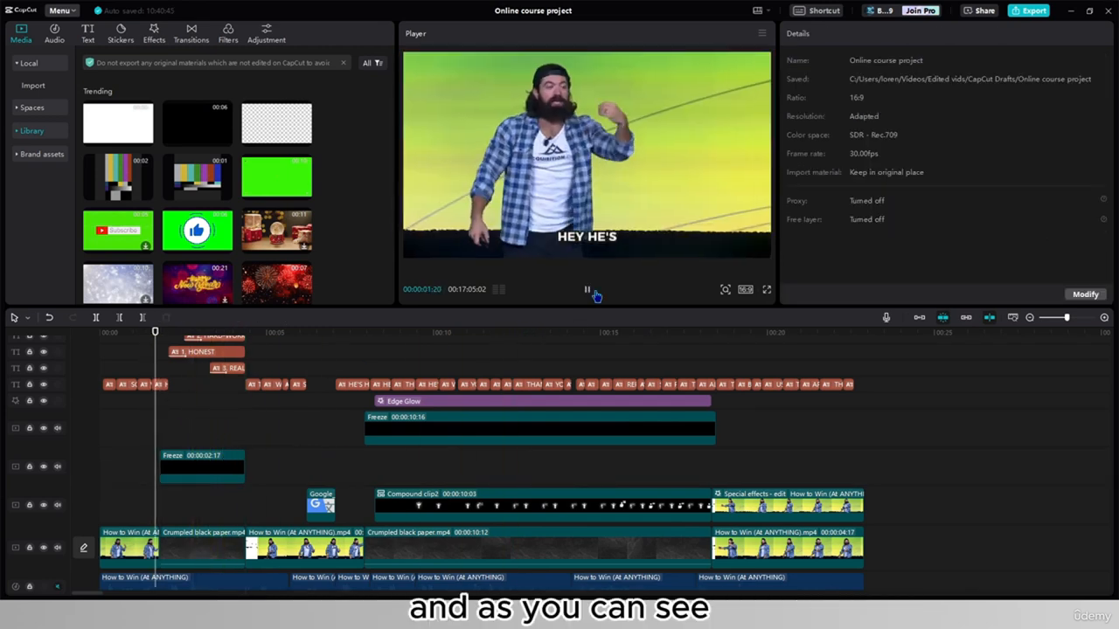
click(586, 290)
click(223, 464)
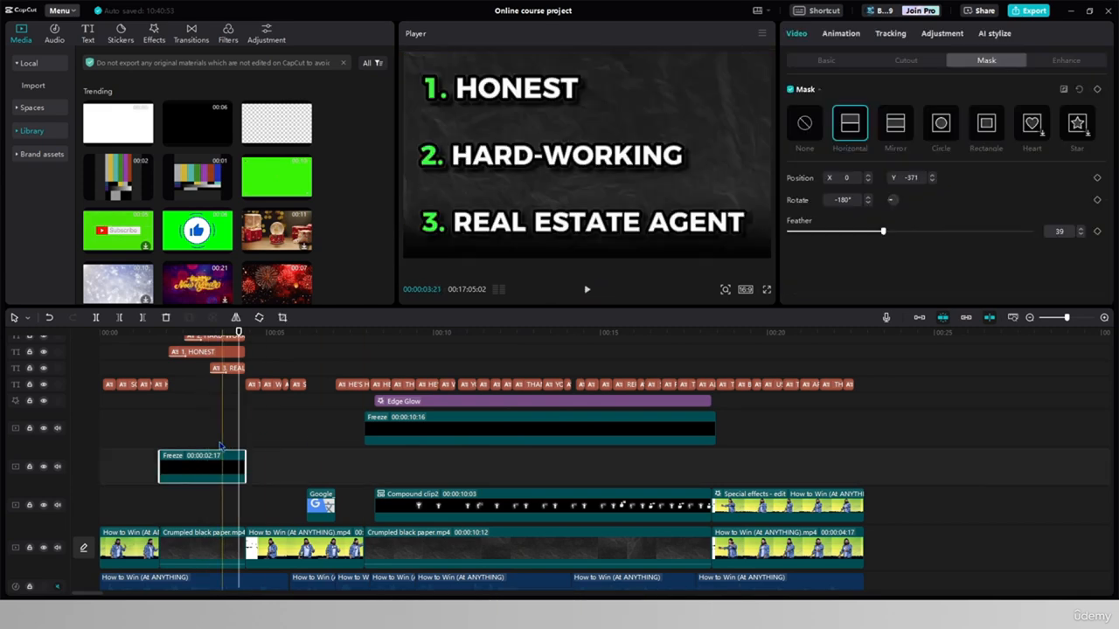
Try extending the longer masked freeze clip back to the project's start, preview it over the speaker, and undo the extension
drag(367, 427, 13, 440)
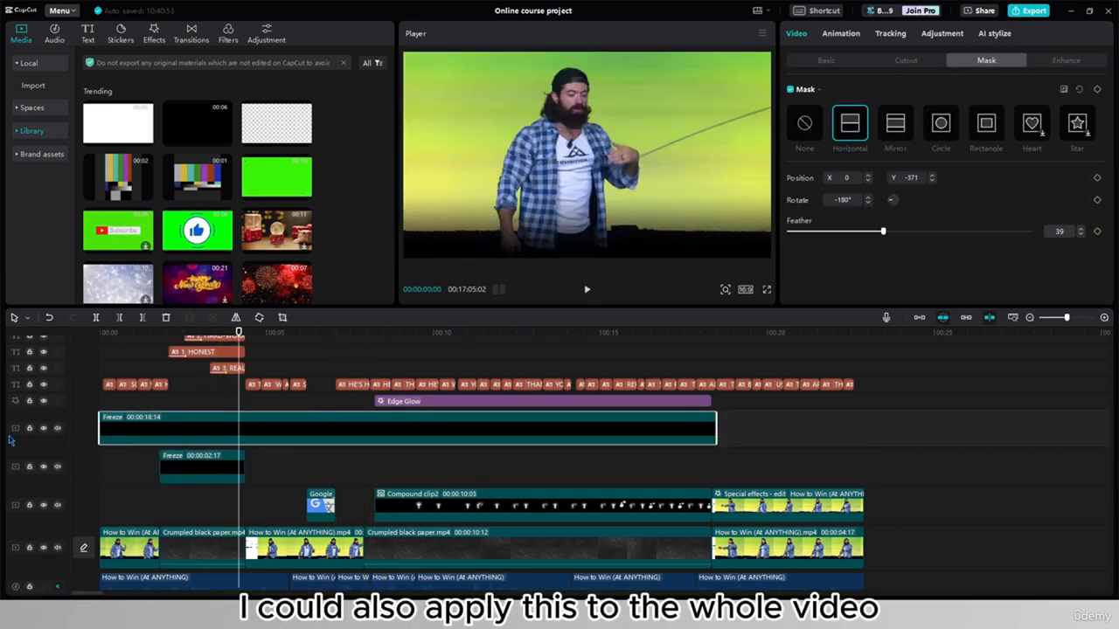
click(114, 403)
drag(114, 403, 289, 395)
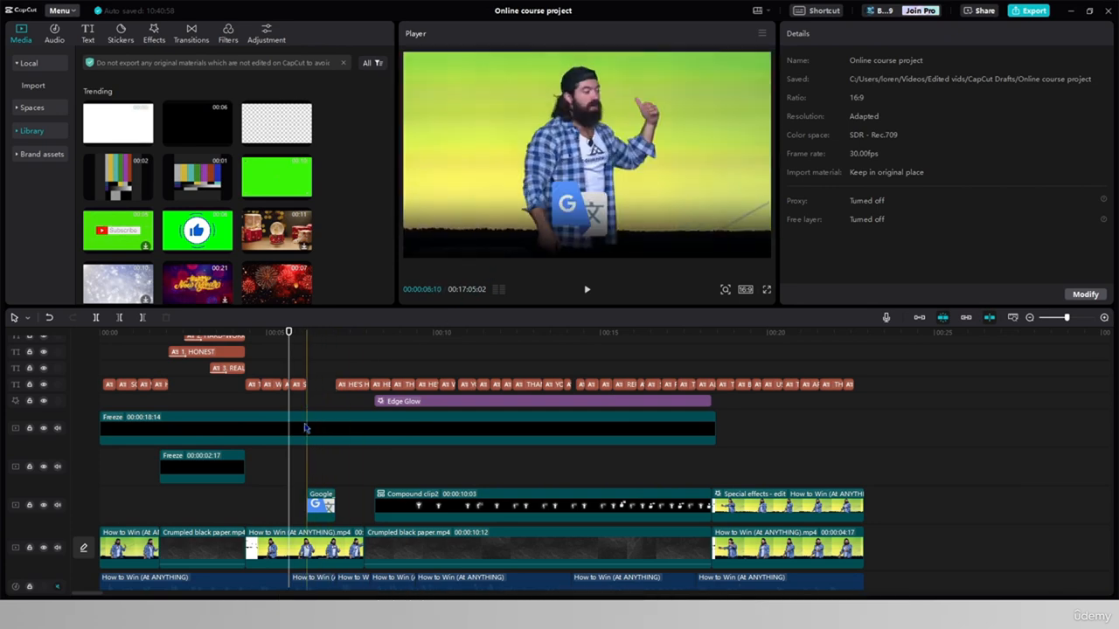
key(ctrl+z)
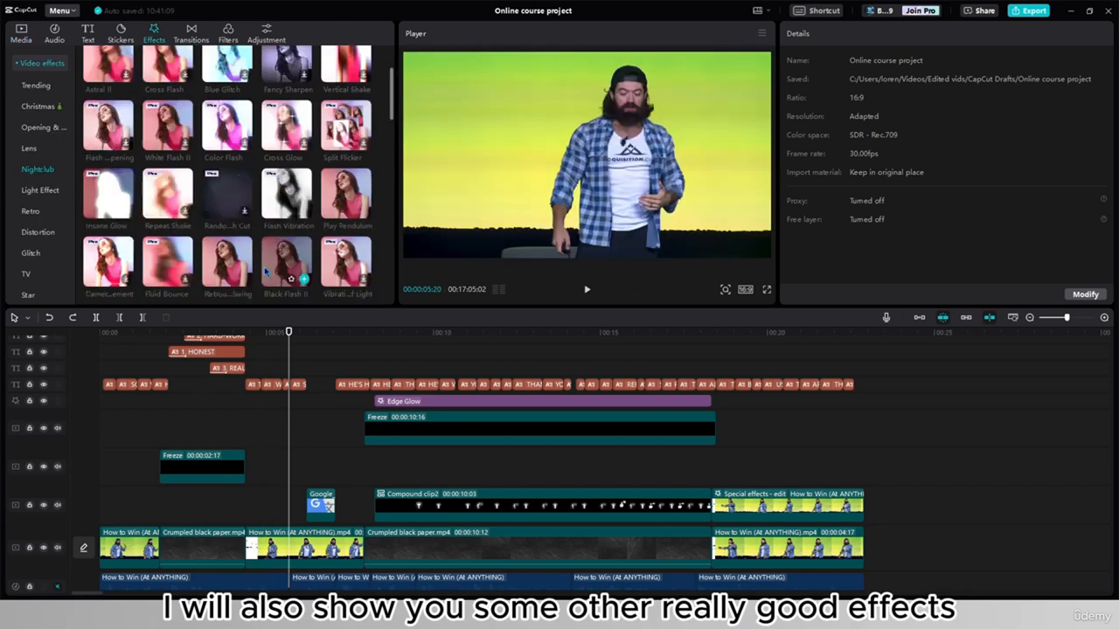
Add the Nightclub effect Neon Outline at the project's start and trim it to the end of the first speaker clip
scroll(260, 262, down, 3)
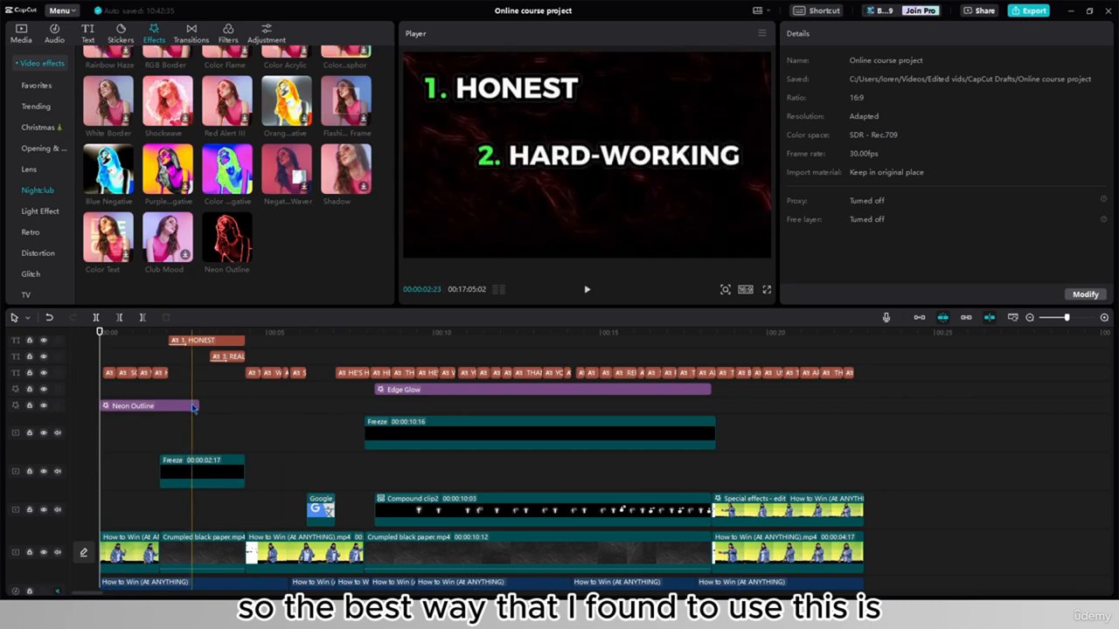
drag(198, 405, 159, 406)
Deactivate all clips except the first speaker clip with its captions and Neon Outline, and export the project as an MP4
scroll(121, 481, down, 2)
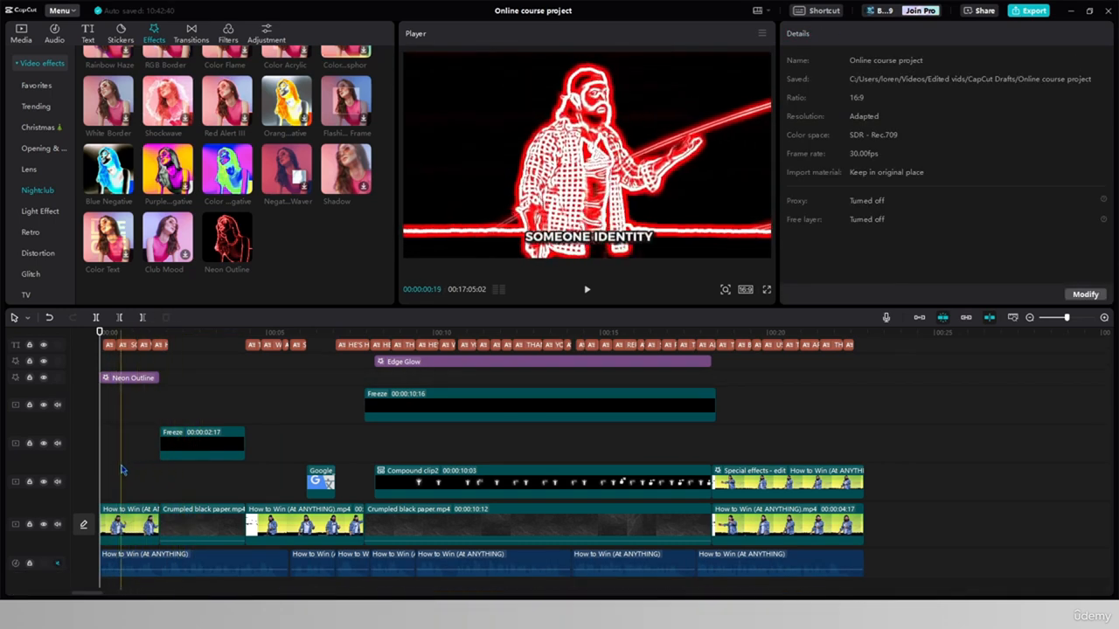
click(120, 470)
scroll(201, 482, down, 1)
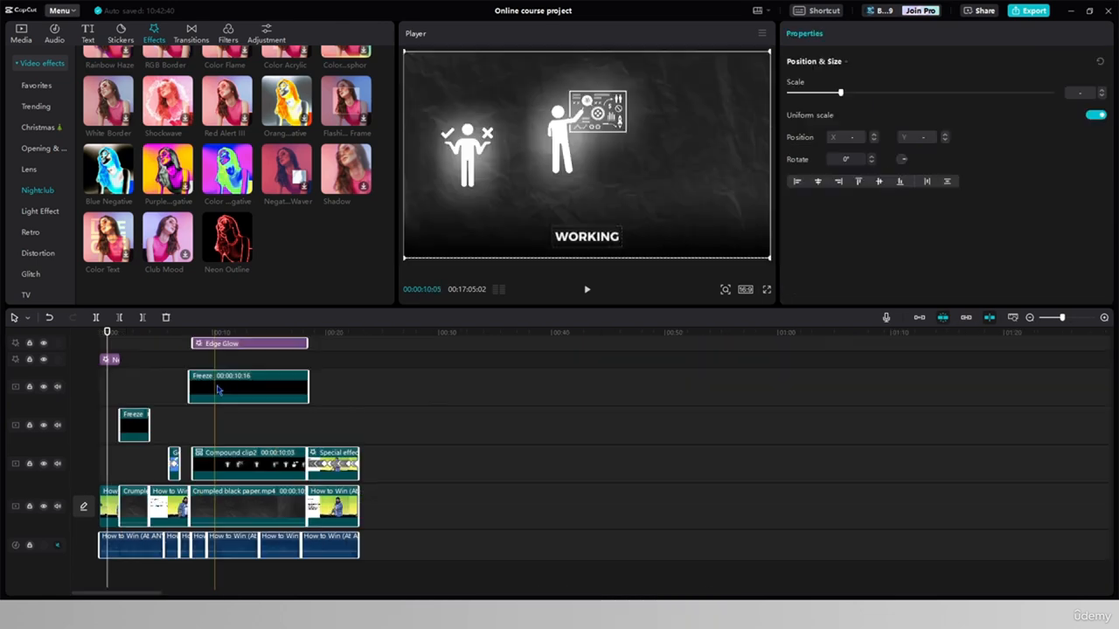
key(v)
scroll(241, 401, up, 2)
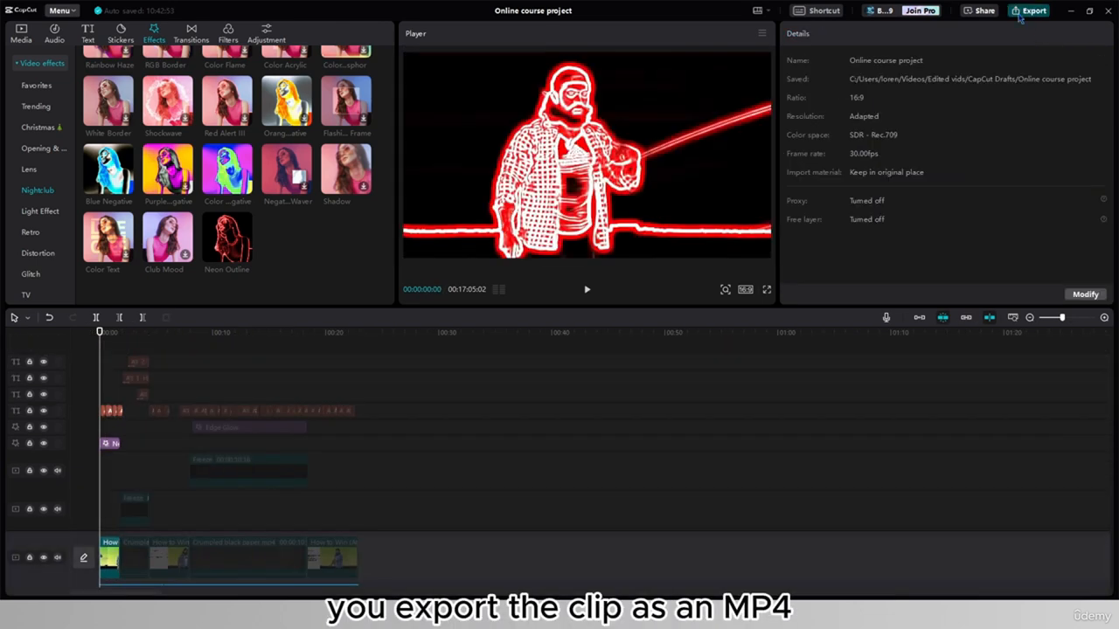
click(1020, 13)
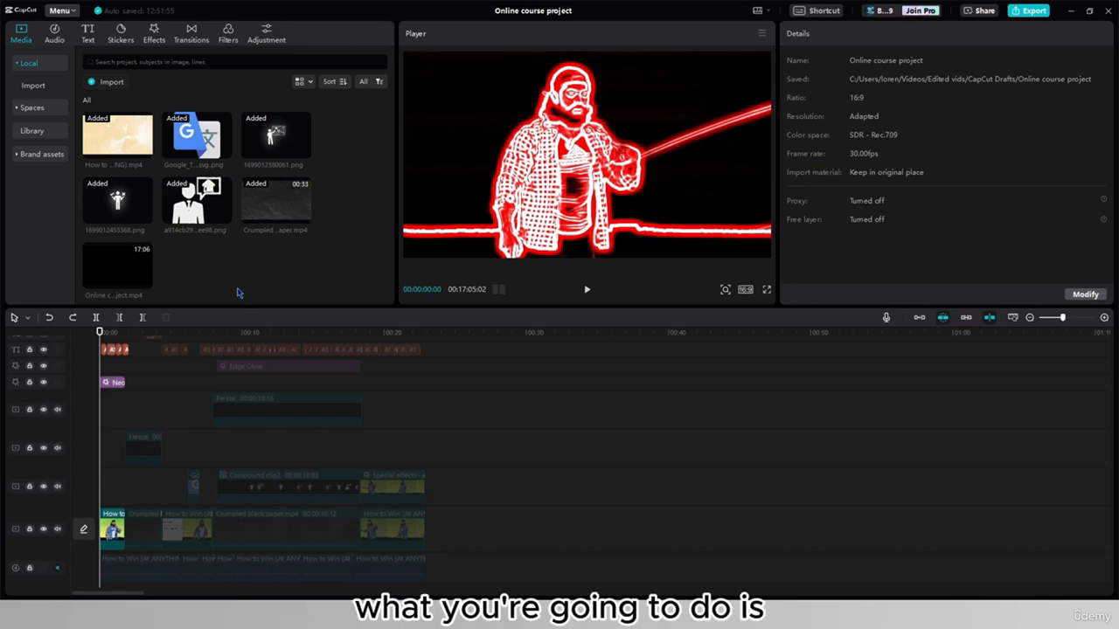
Place the exported Online course project.mp4 on an overlay track at the start of the timeline
drag(116, 269, 124, 448)
key(space)
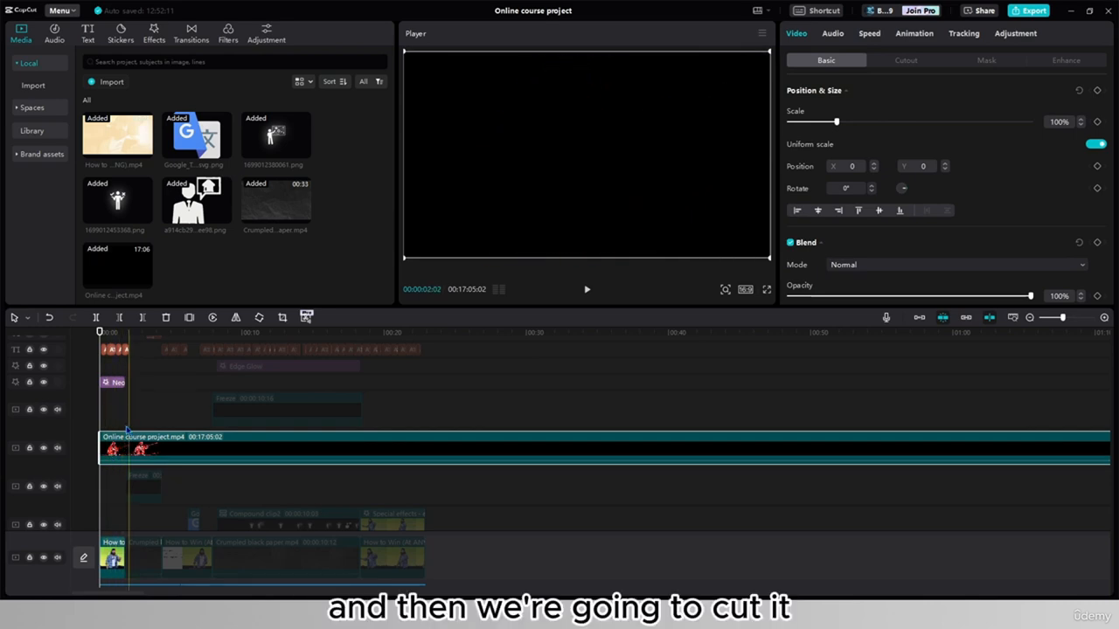
Trim the exported Online course project overlay clip so it ends with the first speaker clip
scroll(124, 429, up, 1)
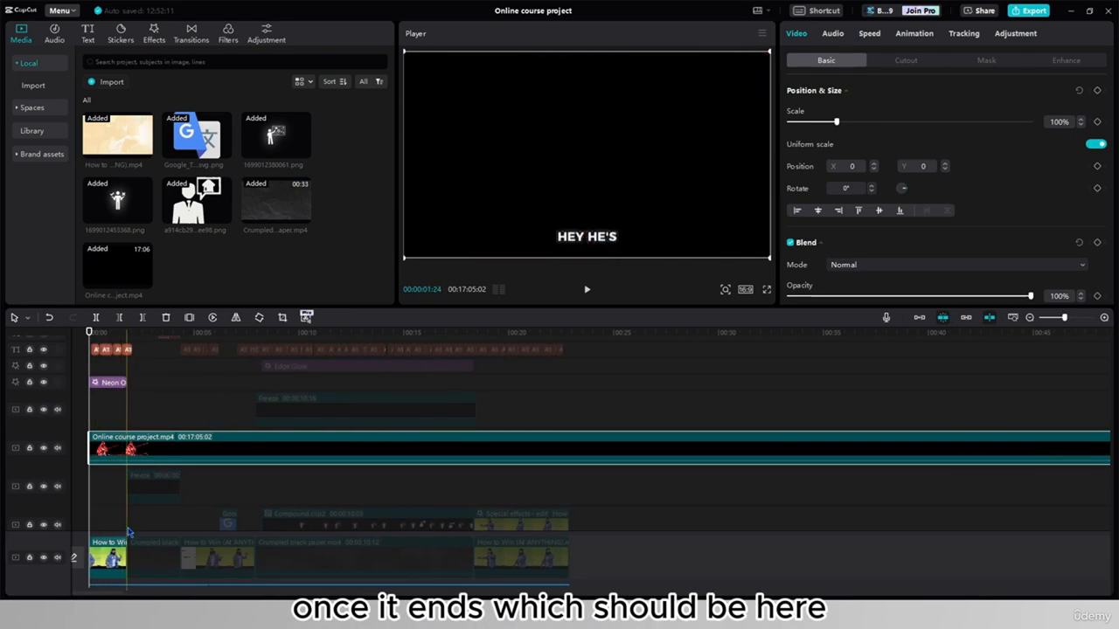
click(132, 527)
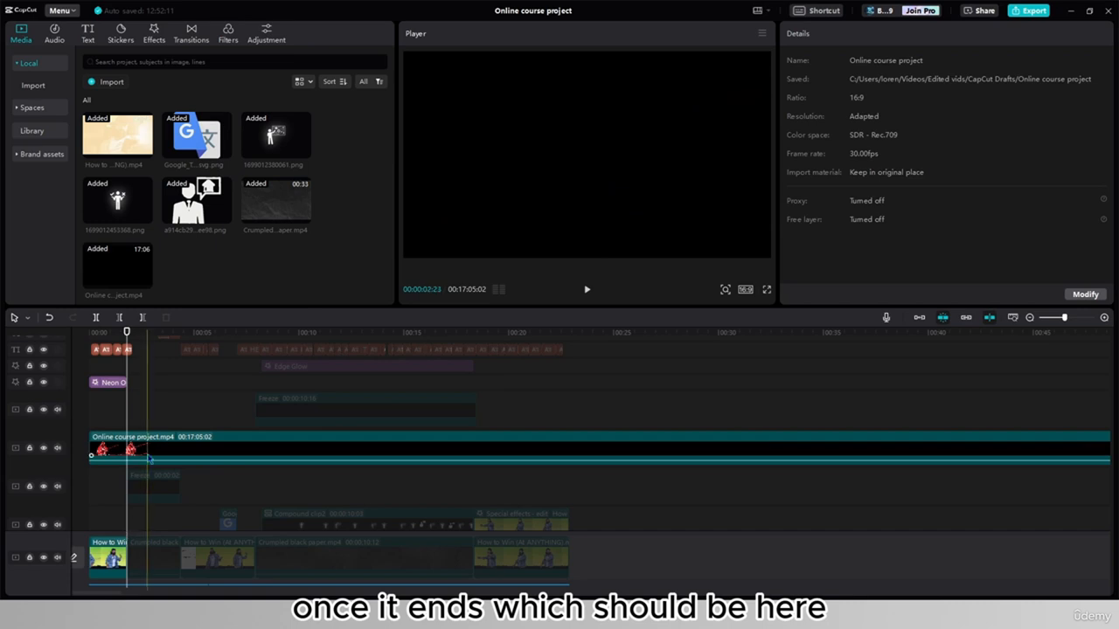
click(126, 448)
key(Delete)
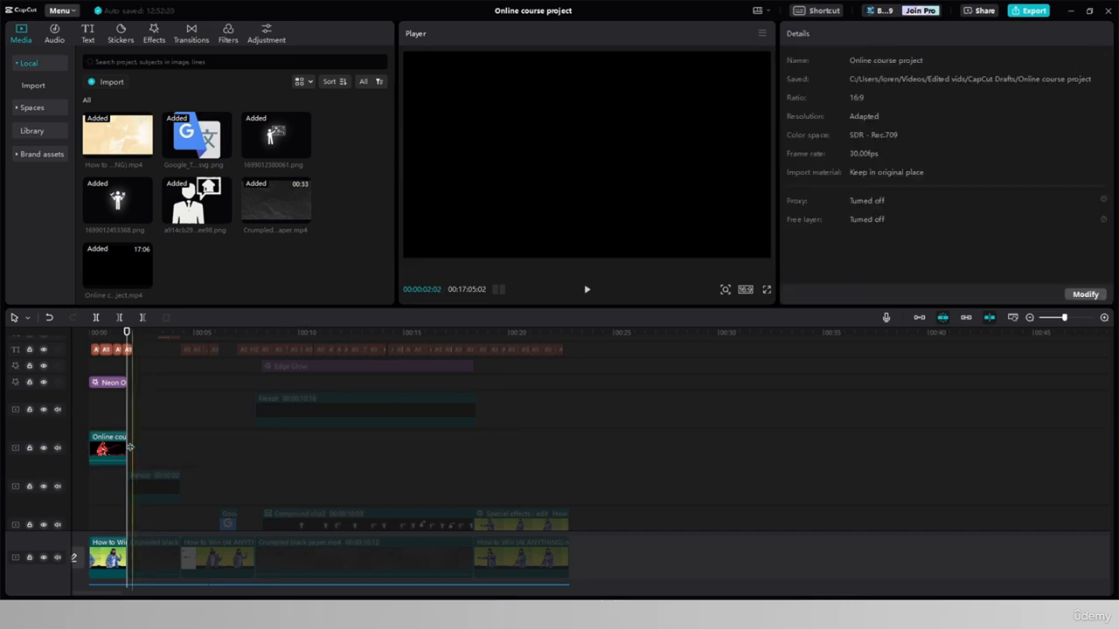
Delete the Neon Outline effect from the timeline and return the playhead to the project's start
click(110, 383)
key(Delete)
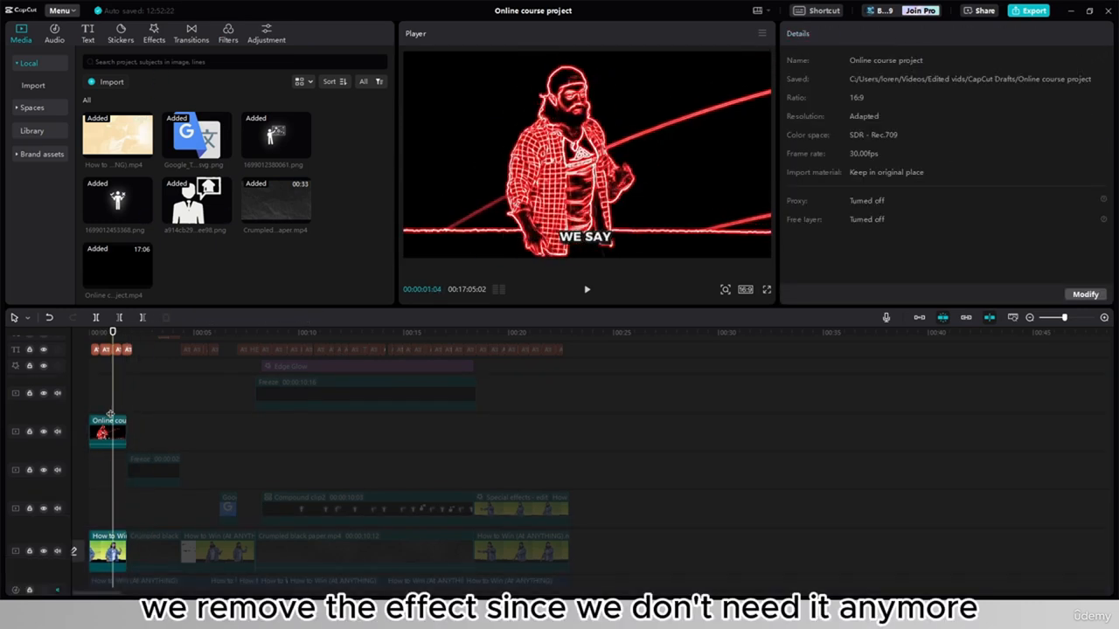
drag(108, 405, 87, 404)
Set the exported overlay clip's saturation to -50 to make the outline black and white, and check several frames
click(123, 431)
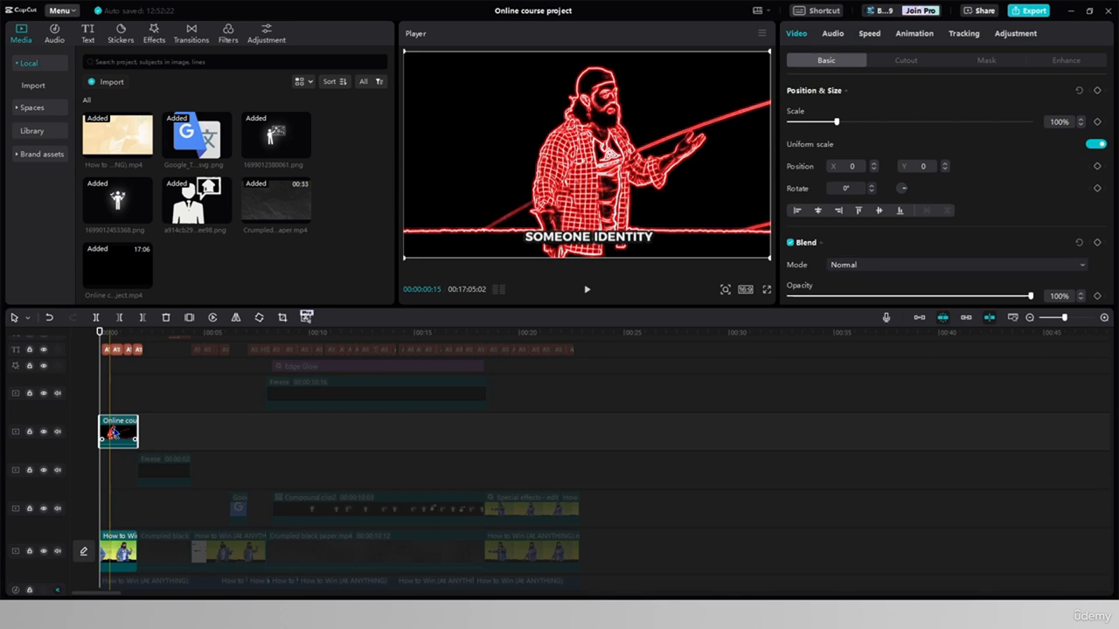
click(1015, 33)
scroll(924, 165, down, 5)
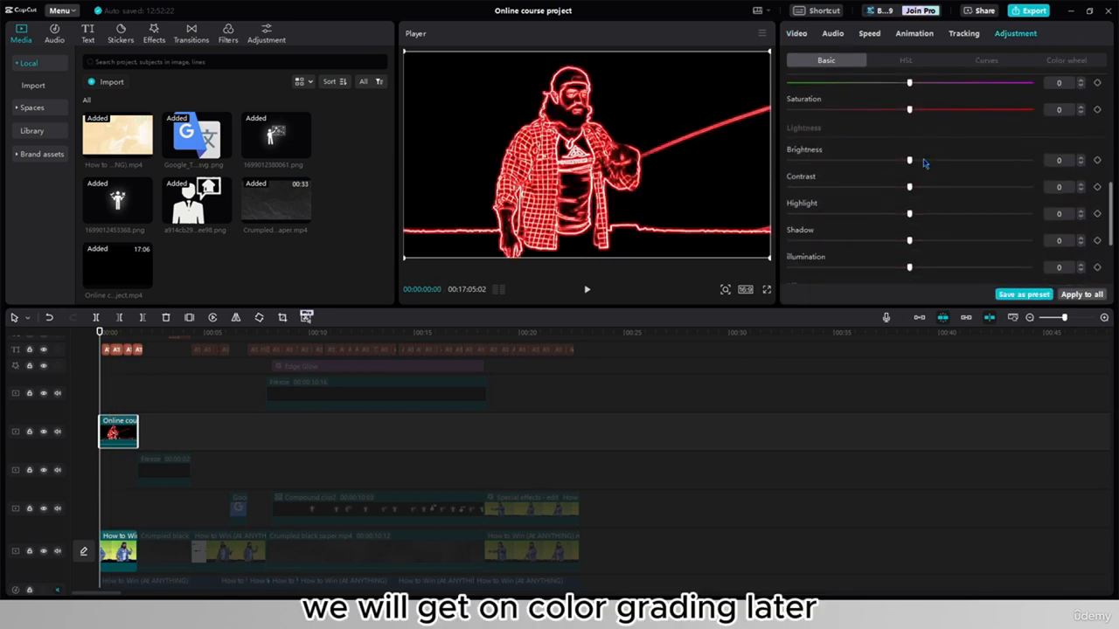
scroll(920, 166, up, 1)
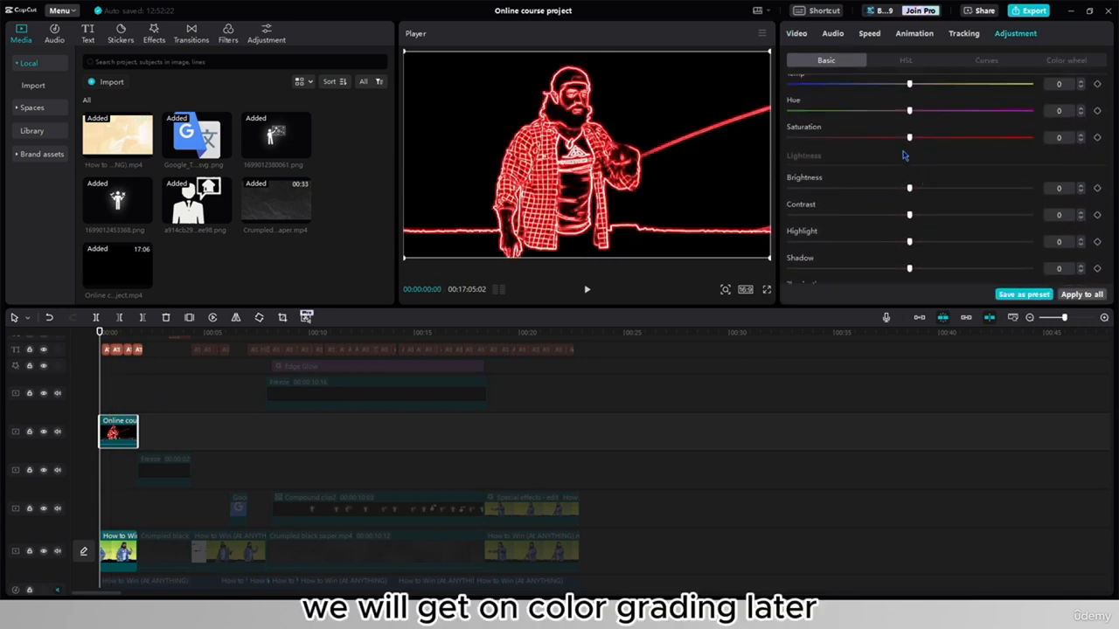
scroll(909, 173, up, 1)
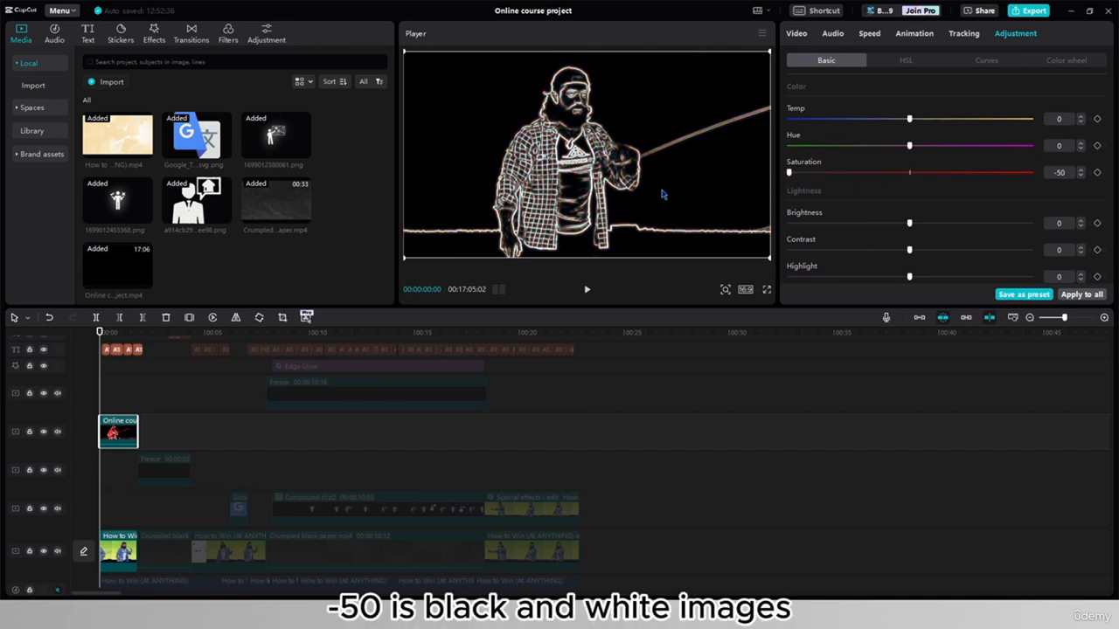
click(106, 392)
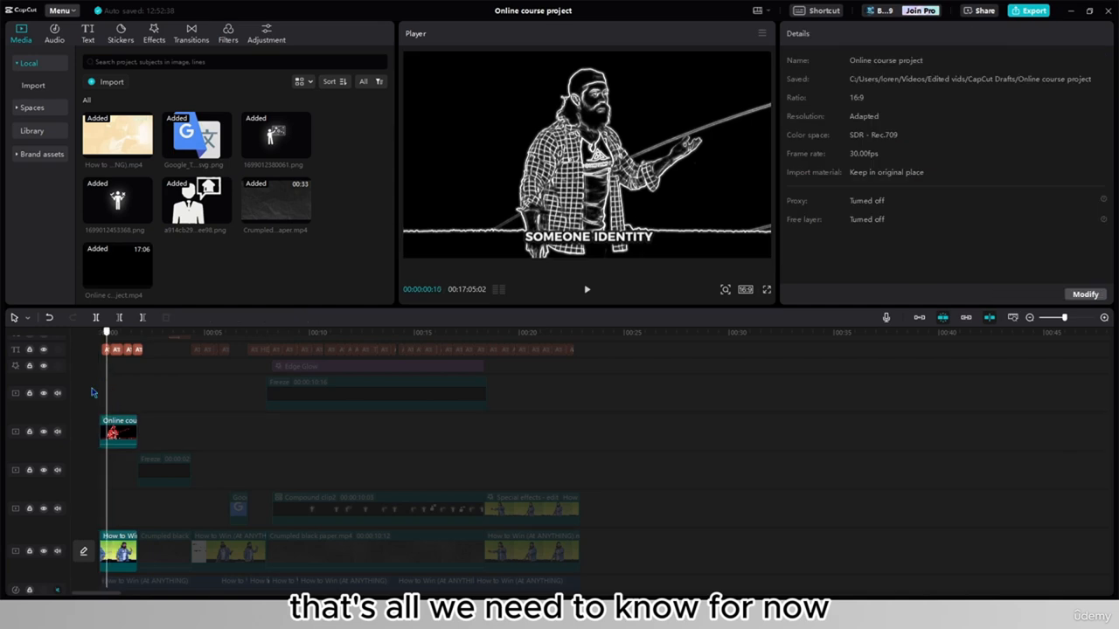
click(92, 392)
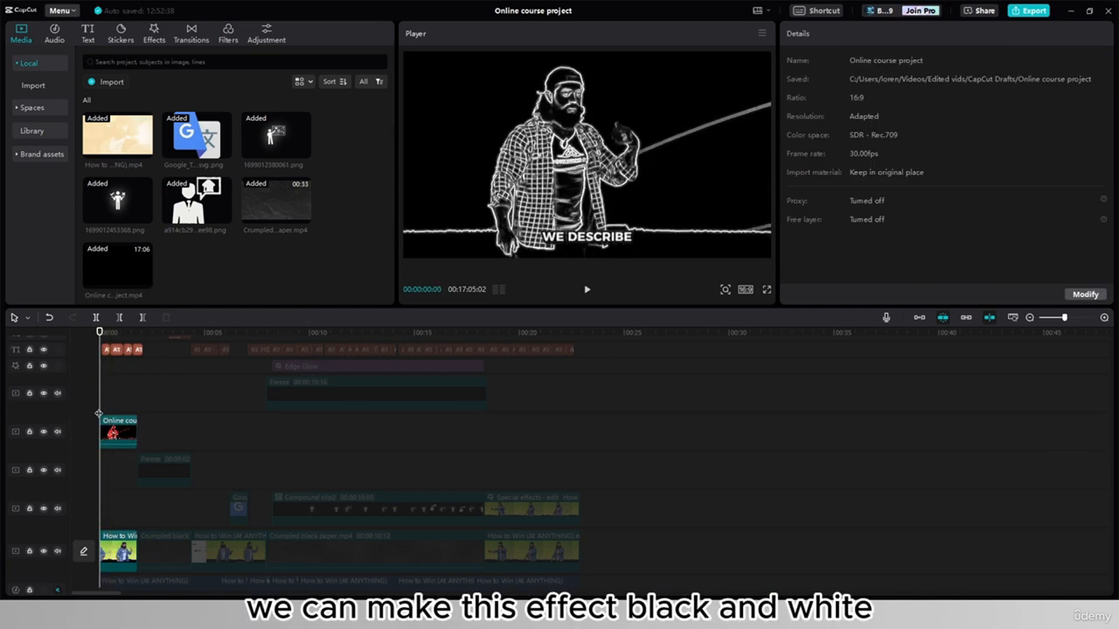
Lower the overlay clip's opacity to 41%, keeping its blend mode at Normal
click(111, 437)
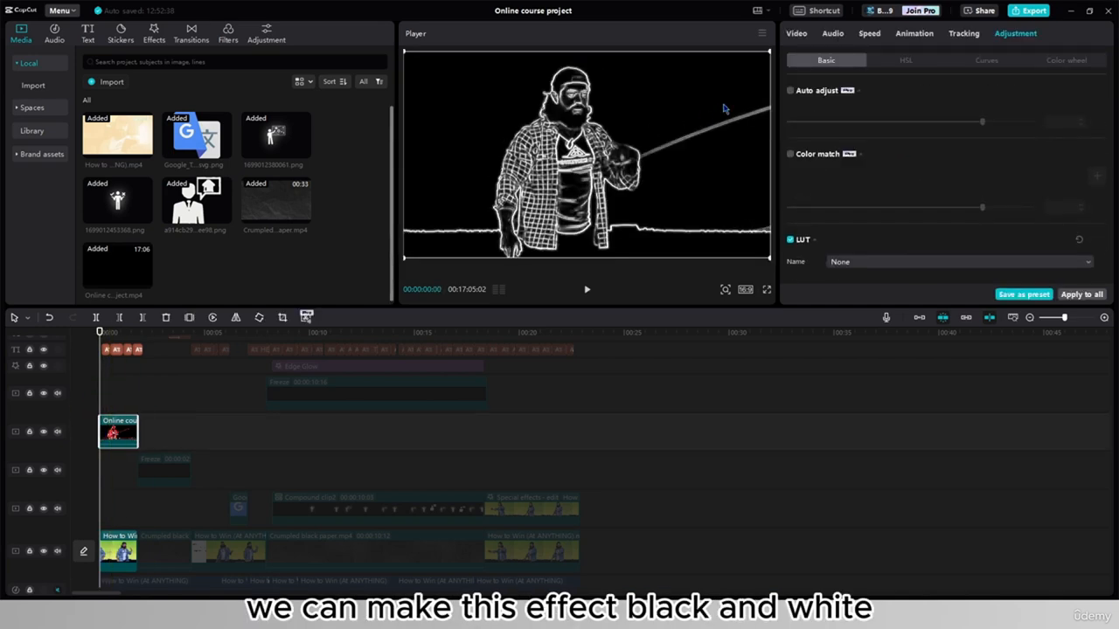
click(800, 38)
scroll(909, 157, down, 2)
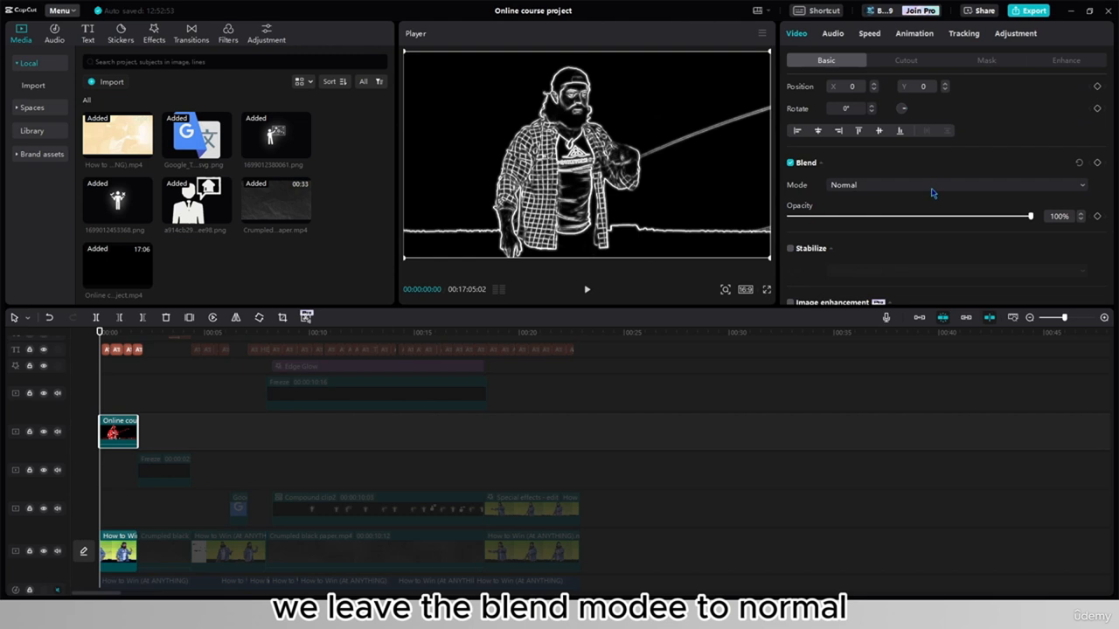
drag(1001, 219, 888, 237)
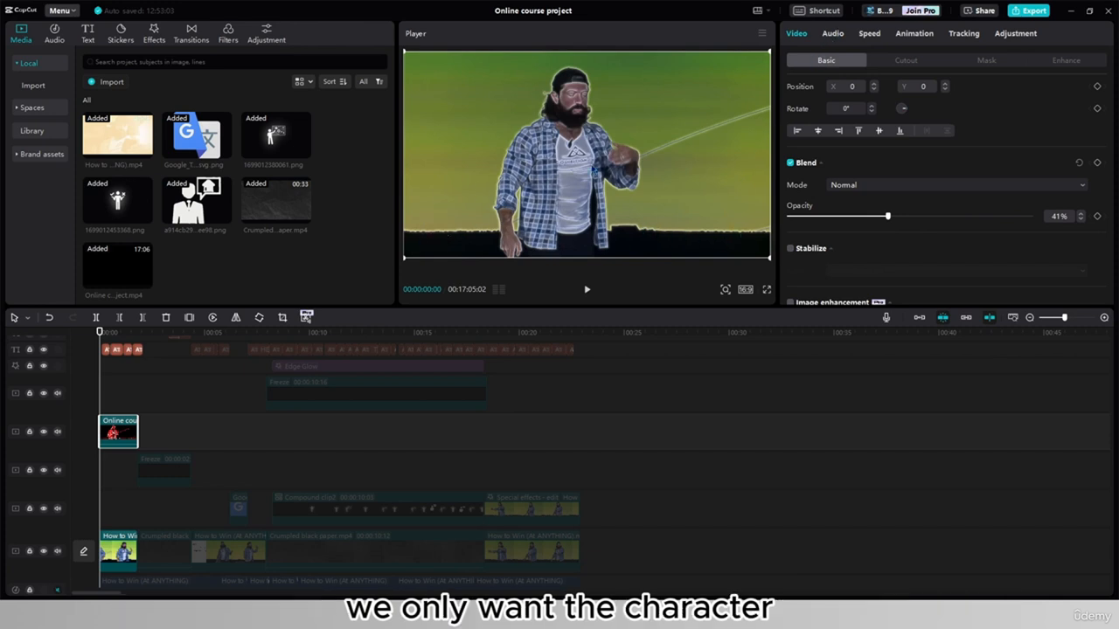
Apply Auto cutout to the overlay clip so only the speaker is outlined, and preview it from the start
click(906, 60)
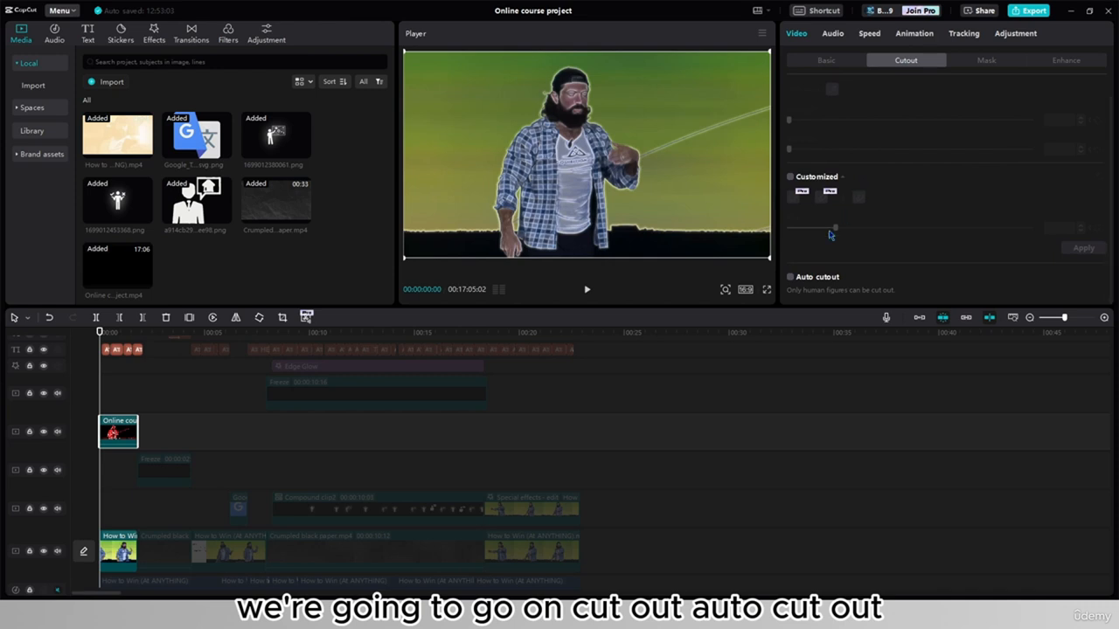
click(791, 277)
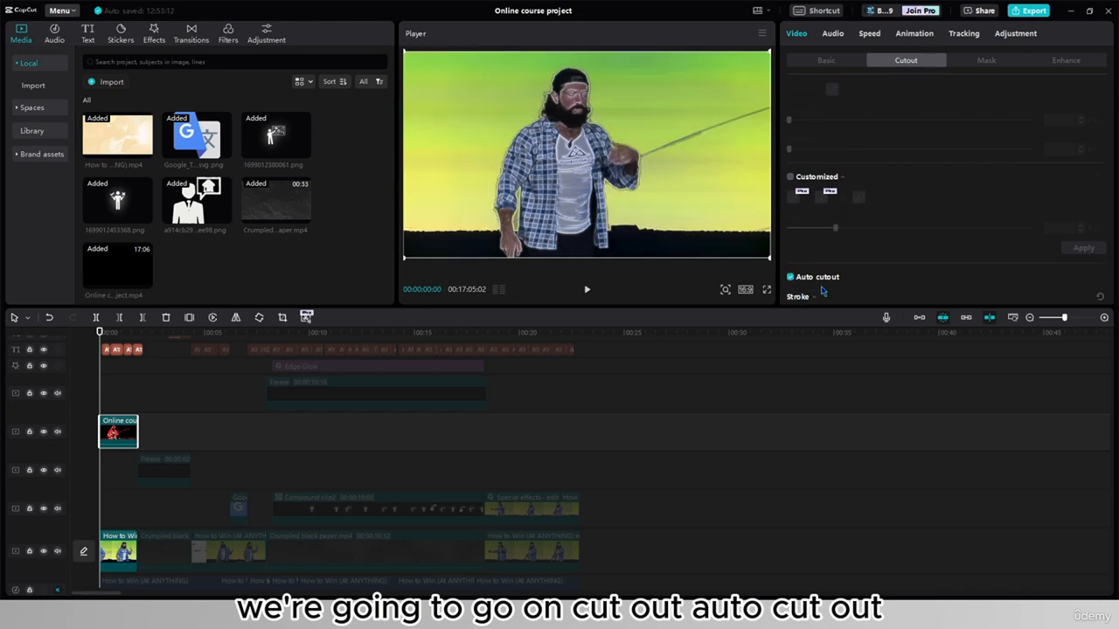
key(space)
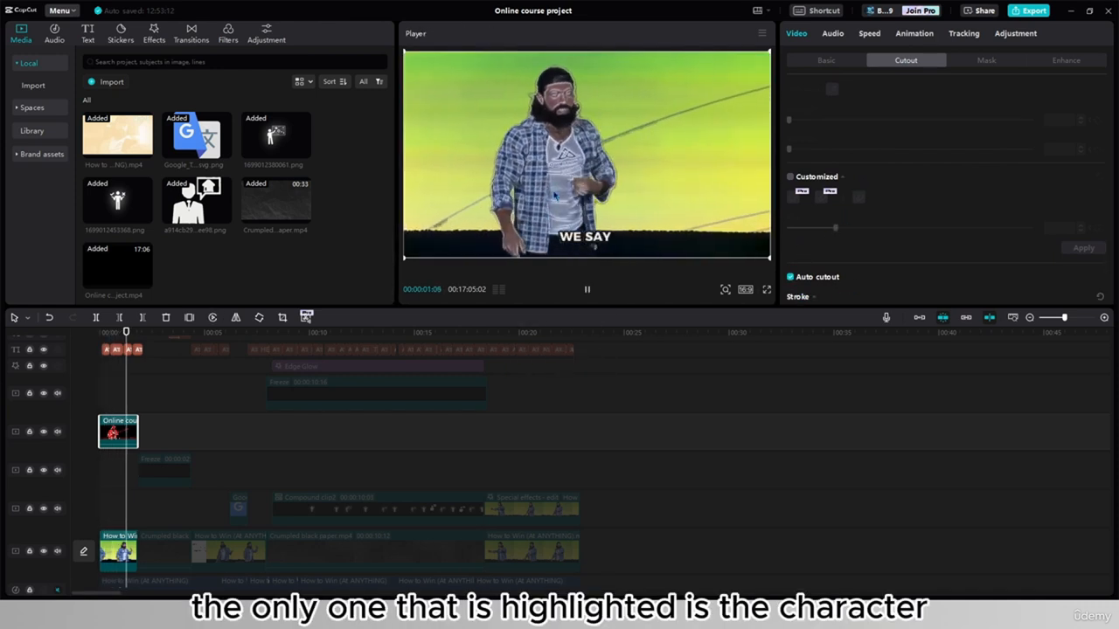
key(space)
key(Home)
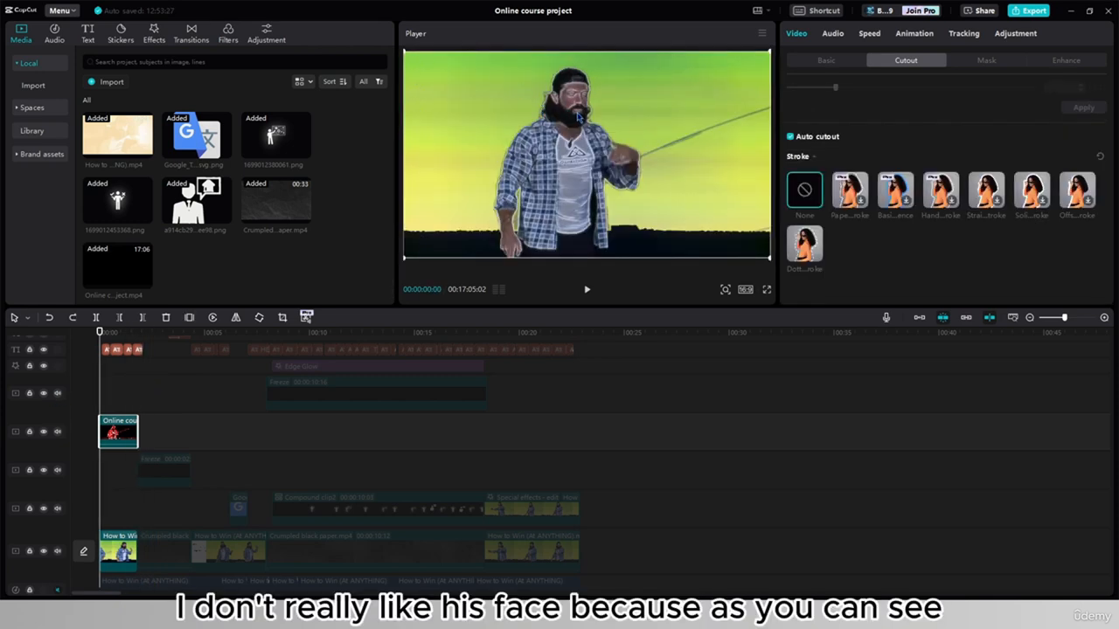
key(space)
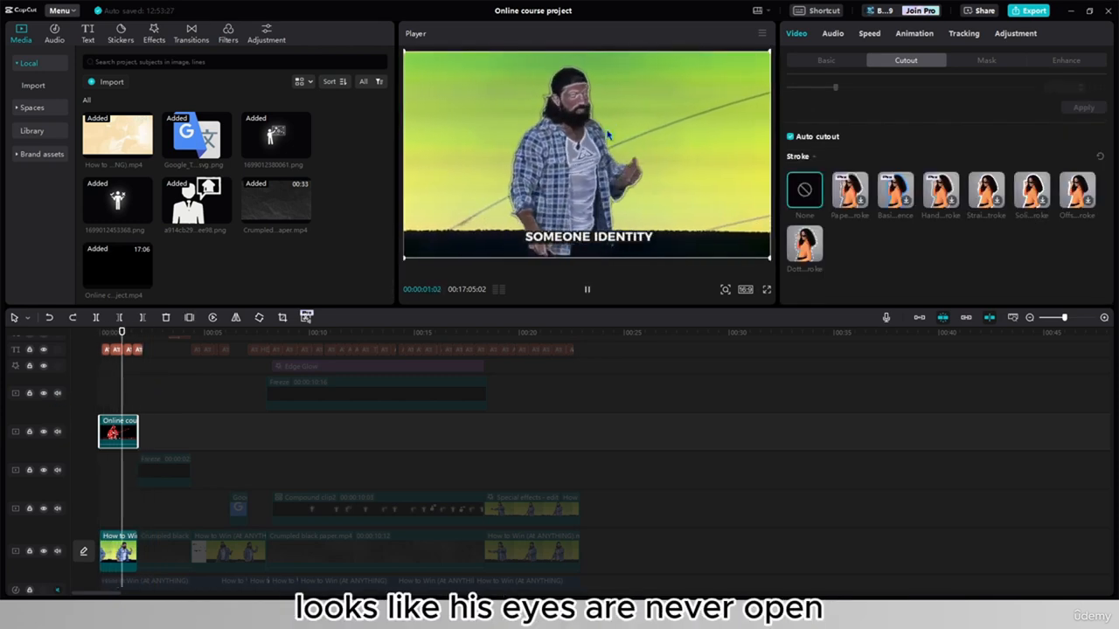
key(Home)
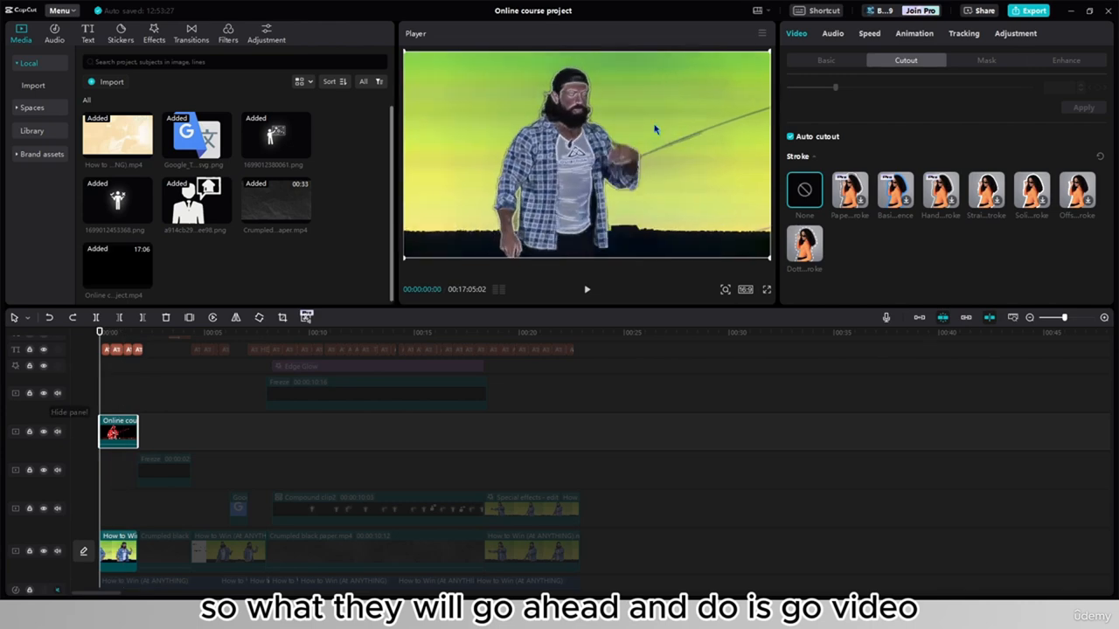
Add a Horizontal mask to the overlay clip, rotated -180° at Y 213 to exclude the speaker's face, and preview it
click(984, 60)
click(849, 123)
drag(586, 169, 587, 105)
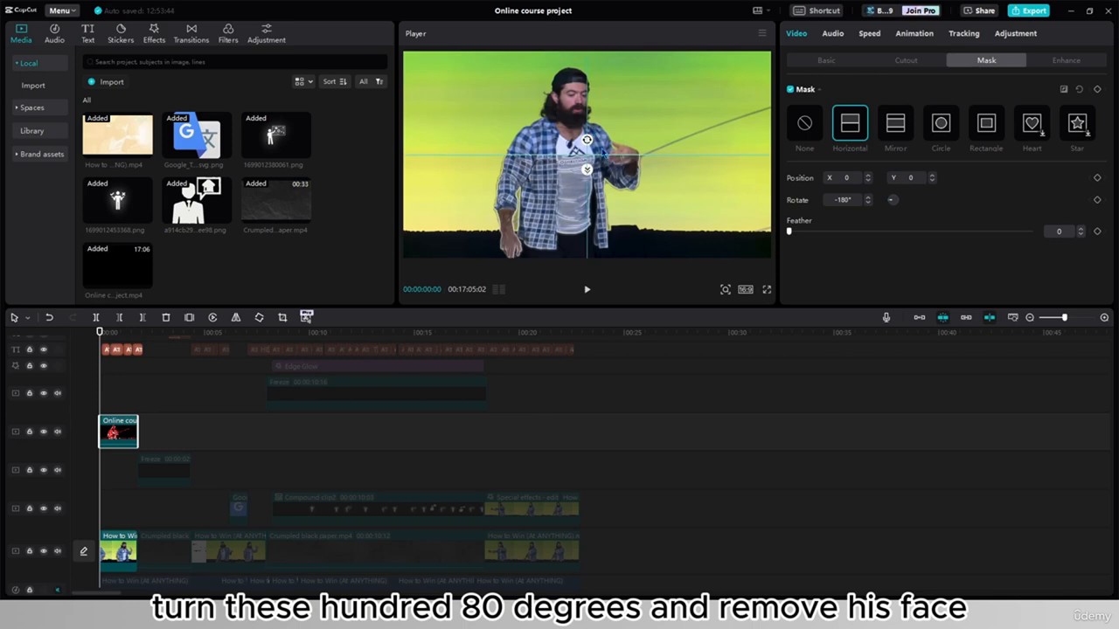
drag(605, 154, 602, 115)
drag(101, 397, 131, 391)
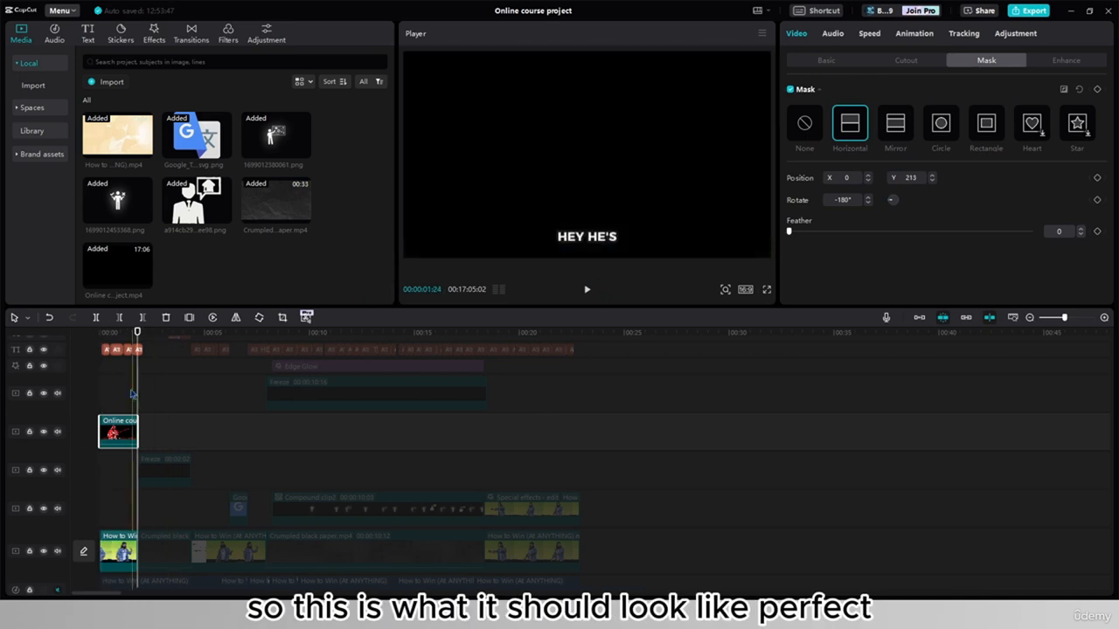
click(114, 392)
click(98, 334)
click(587, 290)
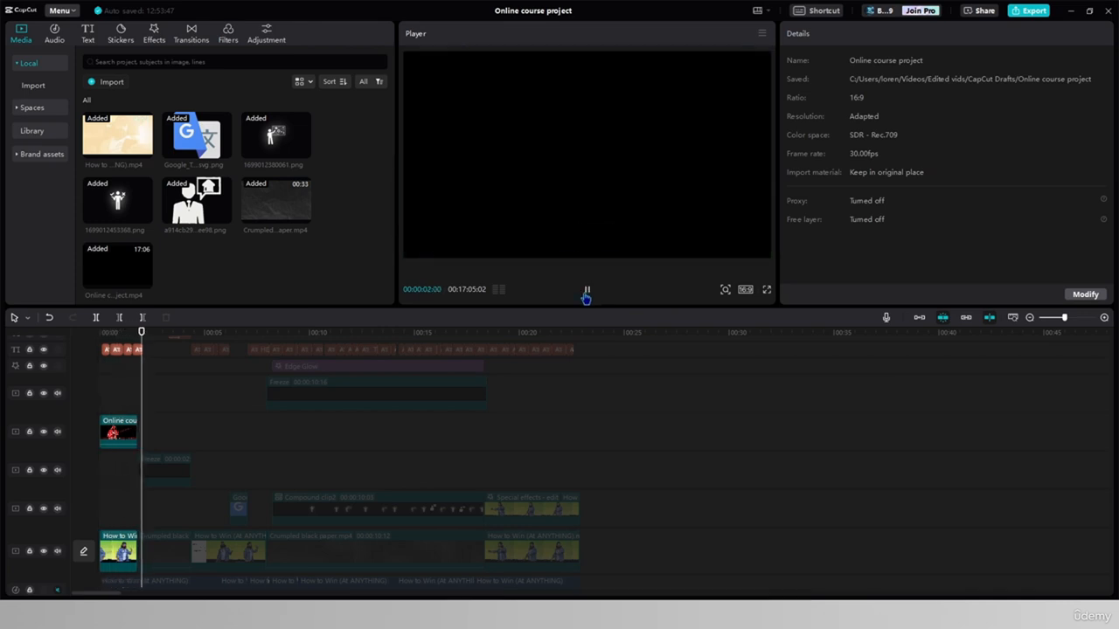
Set the overlay clip's mask feather to 10 and play the opening to check the blend at the beard
click(102, 408)
click(107, 426)
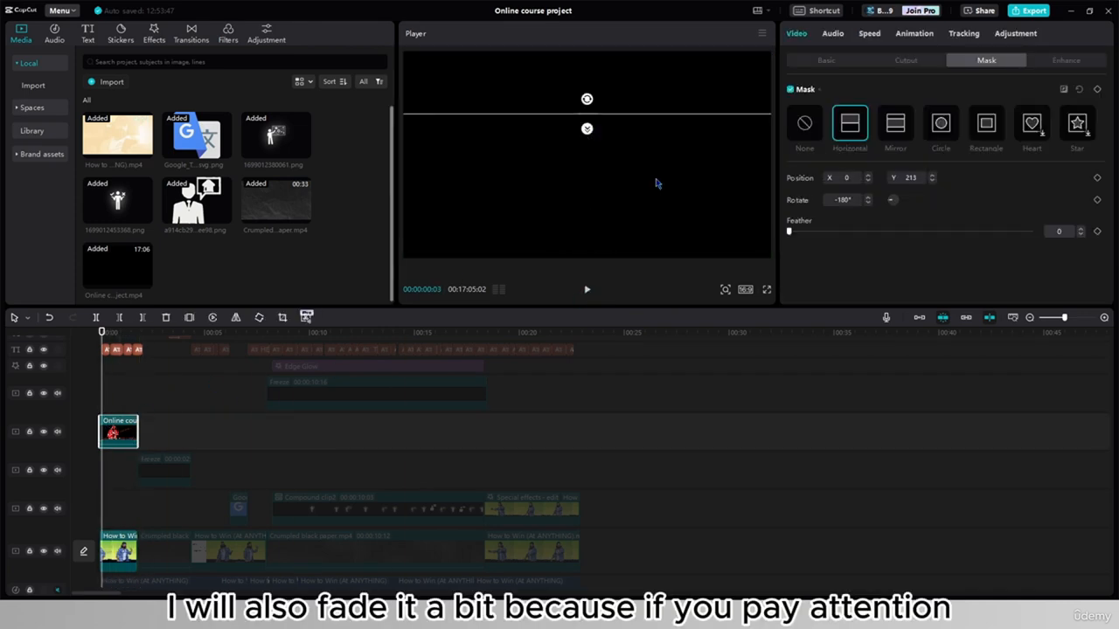
click(1081, 227)
click(1081, 227)
click(1080, 228)
click(1081, 227)
click(1081, 227)
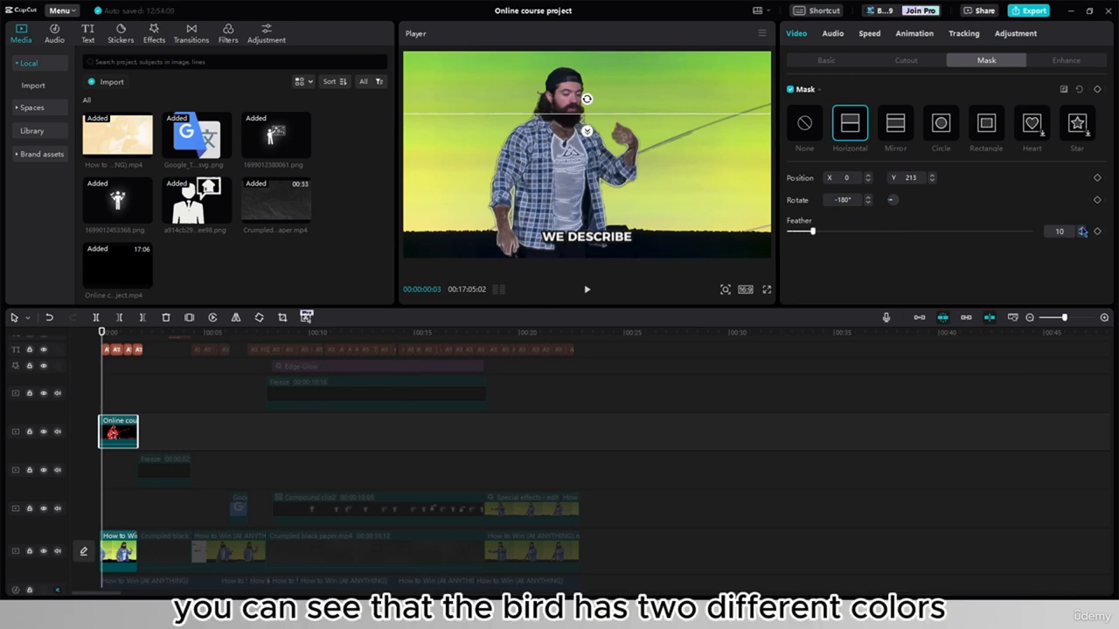
click(97, 403)
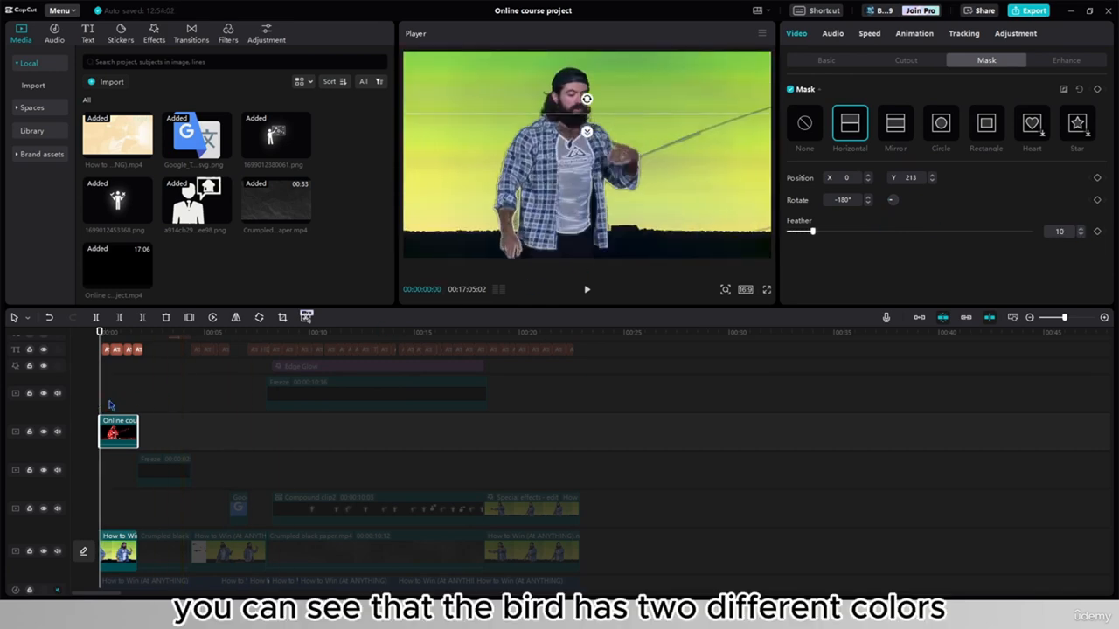
click(122, 399)
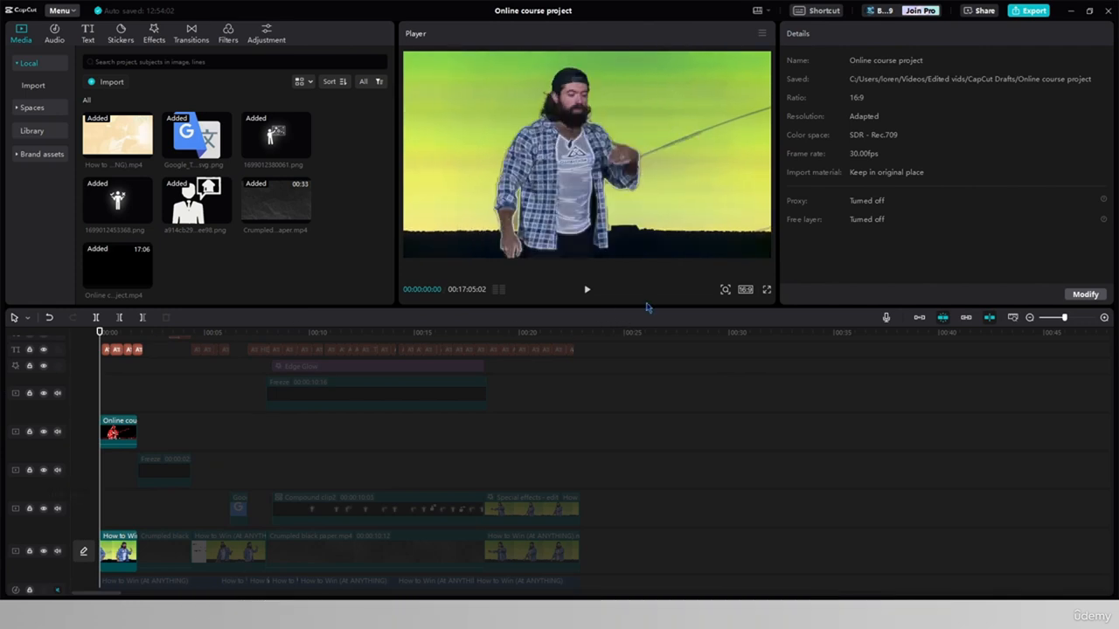
click(586, 293)
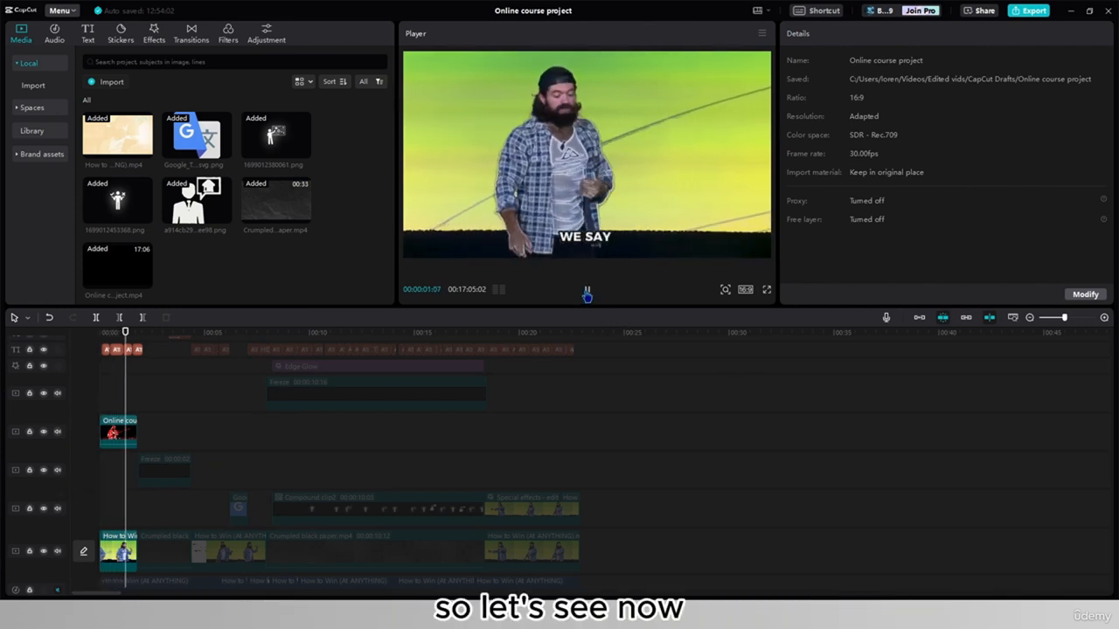
click(116, 403)
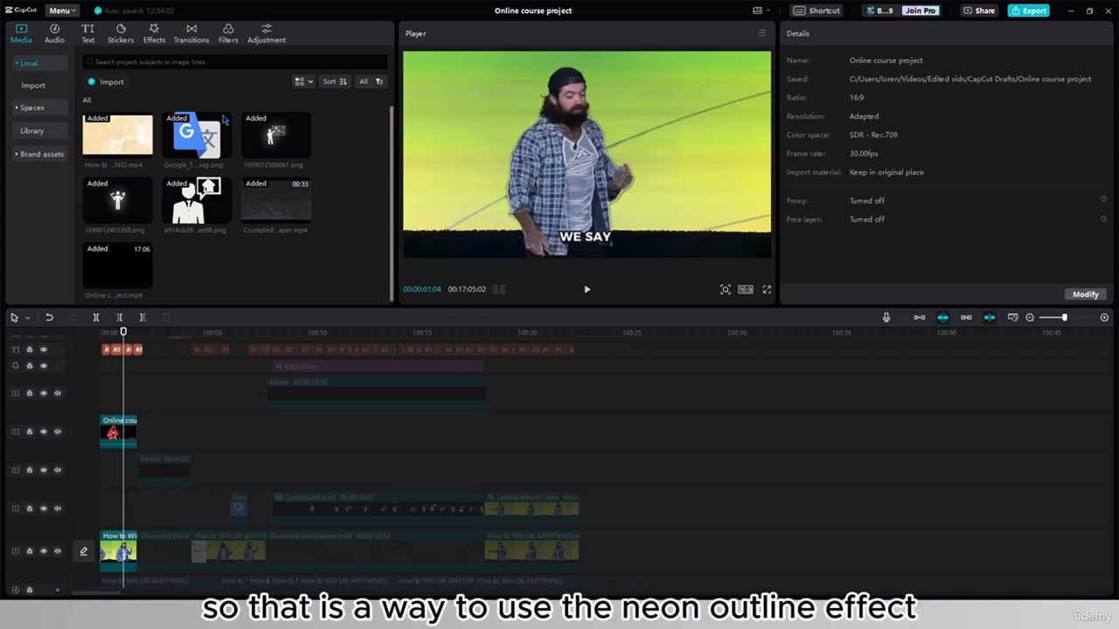
Browse the Body effects library by section, including Hallucination and Stroke, for an outline effect to use around the speaker
click(155, 40)
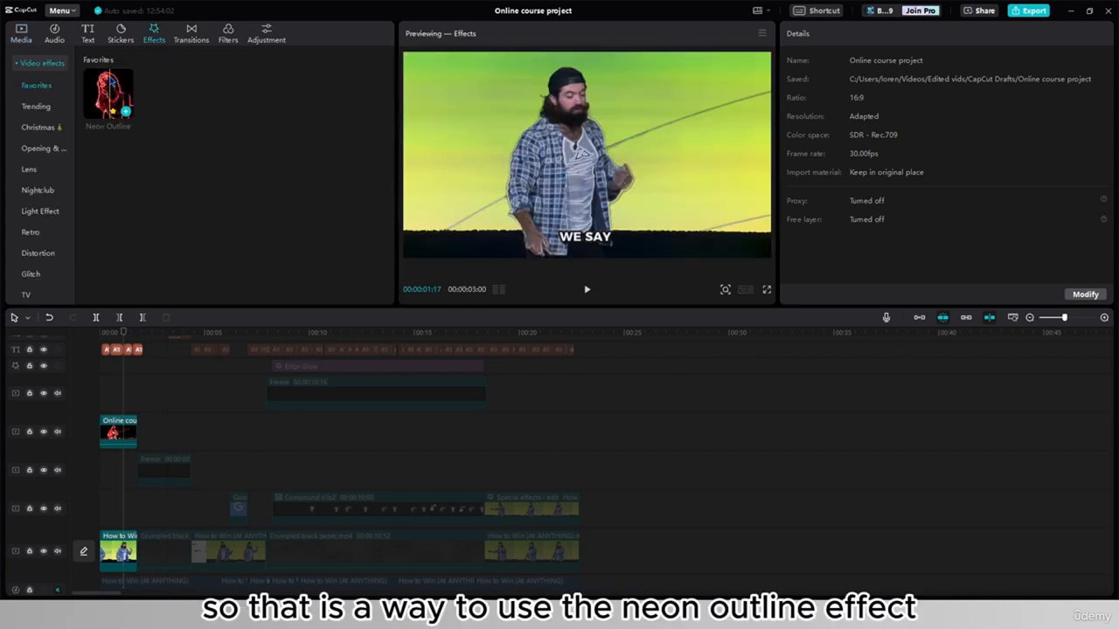
scroll(50, 288, down, 5)
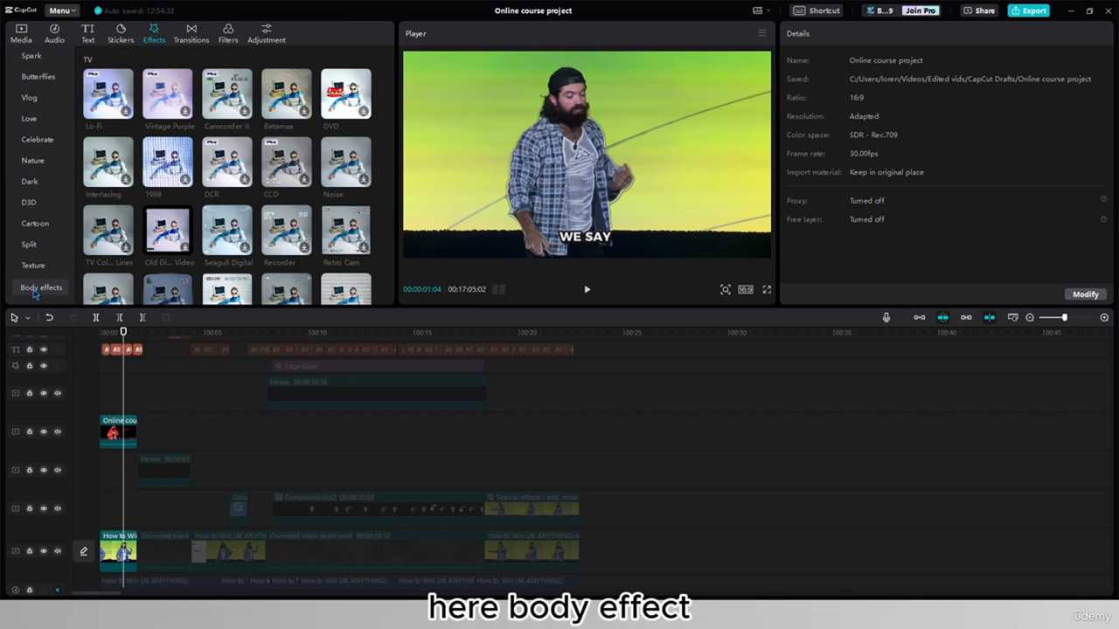
click(35, 292)
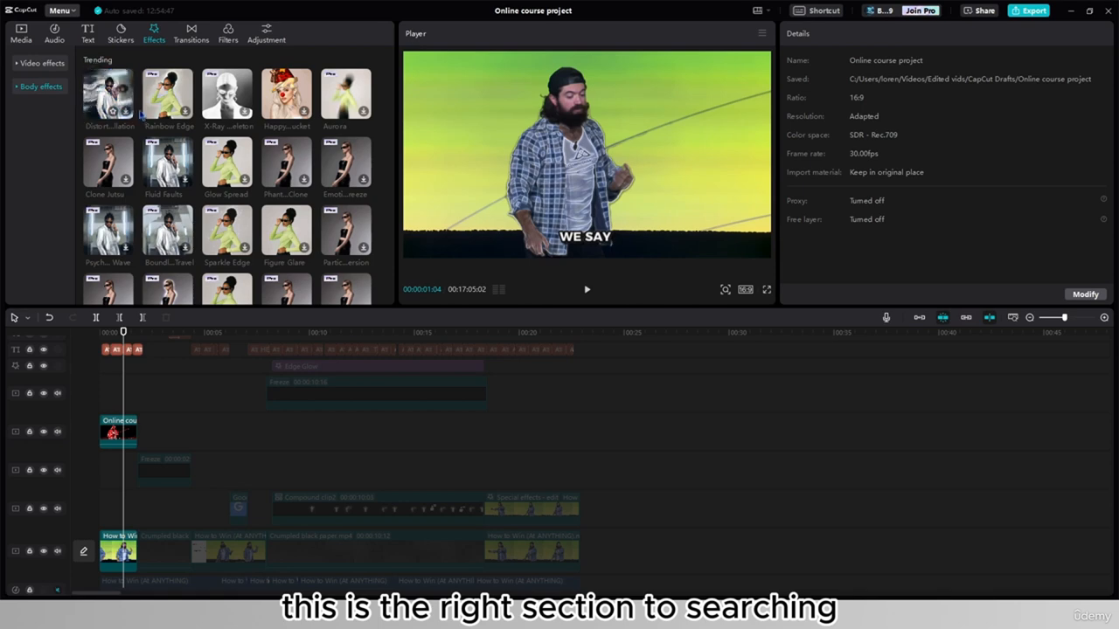
scroll(137, 116, down, 2)
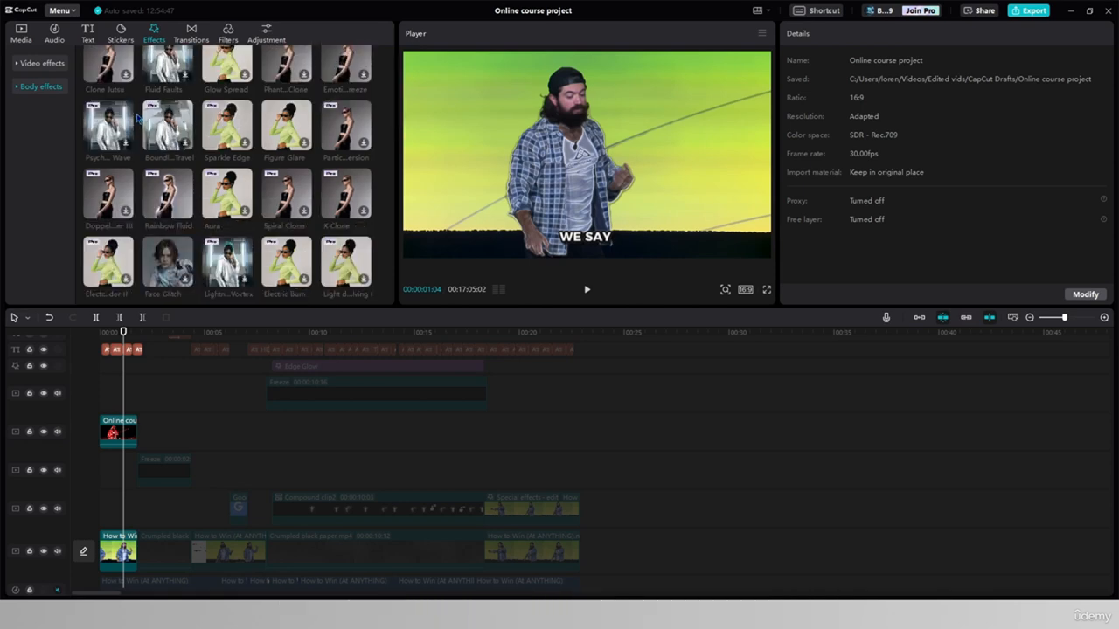
scroll(137, 117, down, 2)
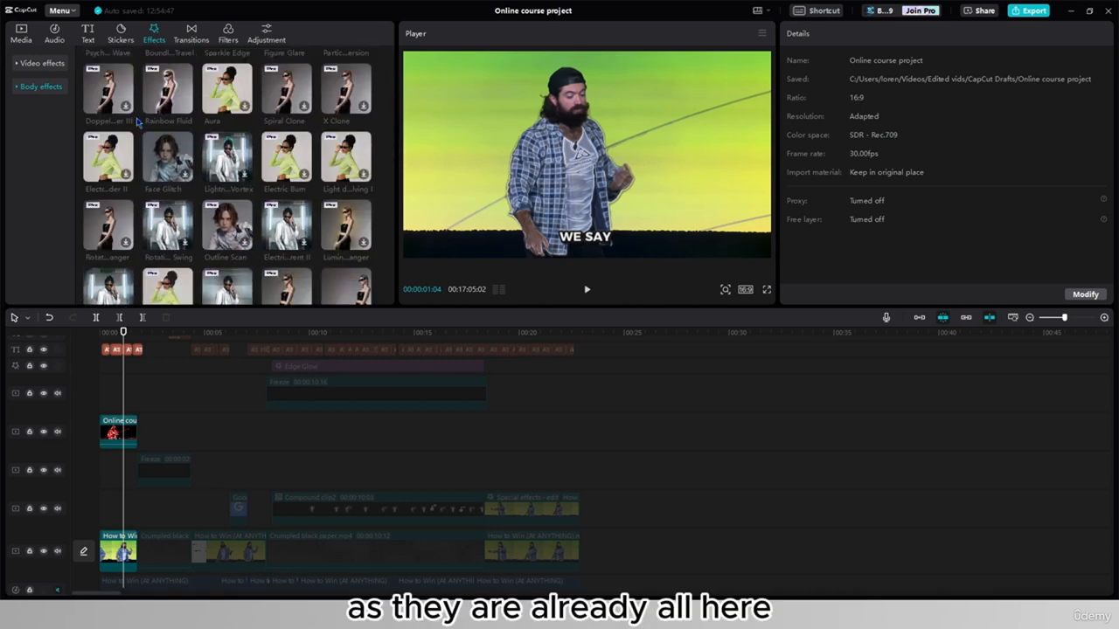
scroll(137, 123, down, 3)
scroll(137, 125, down, 6)
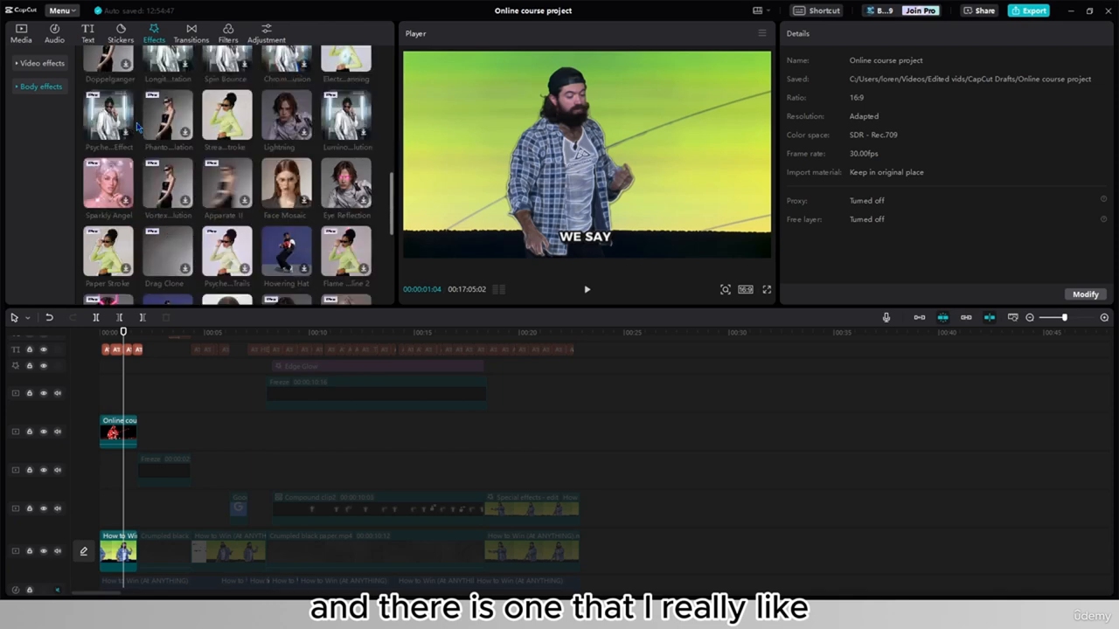
mouse_move(40, 103)
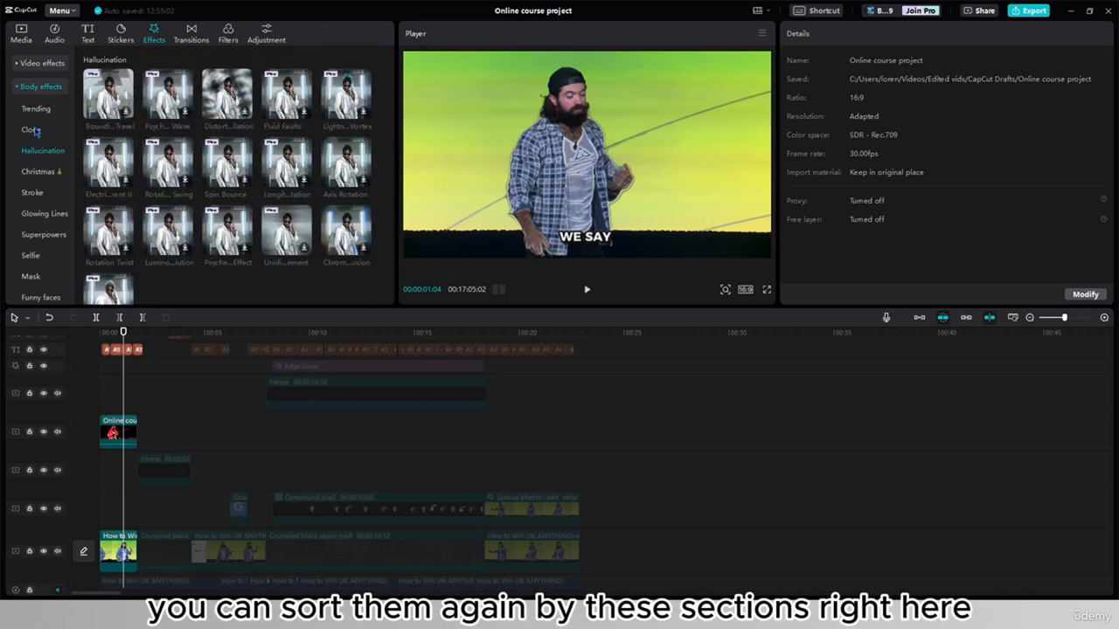
scroll(30, 231, down, 2)
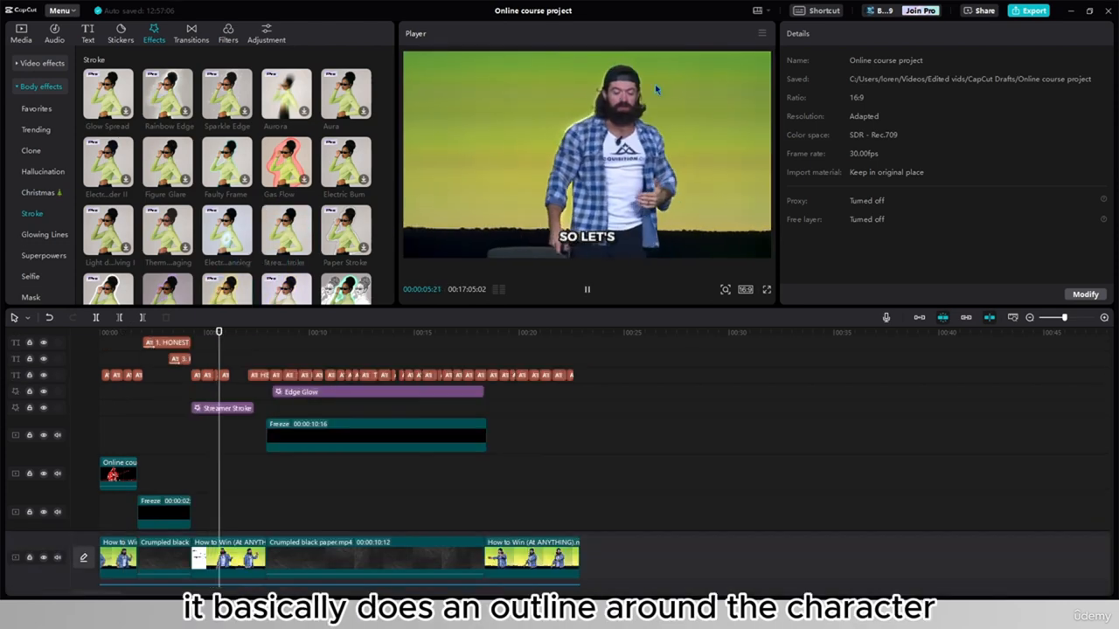
Set the Streamer Stroke effect's Atmosphere to 7 and Color to 92, after trying Atmosphere at 100 and 0
click(586, 288)
click(215, 406)
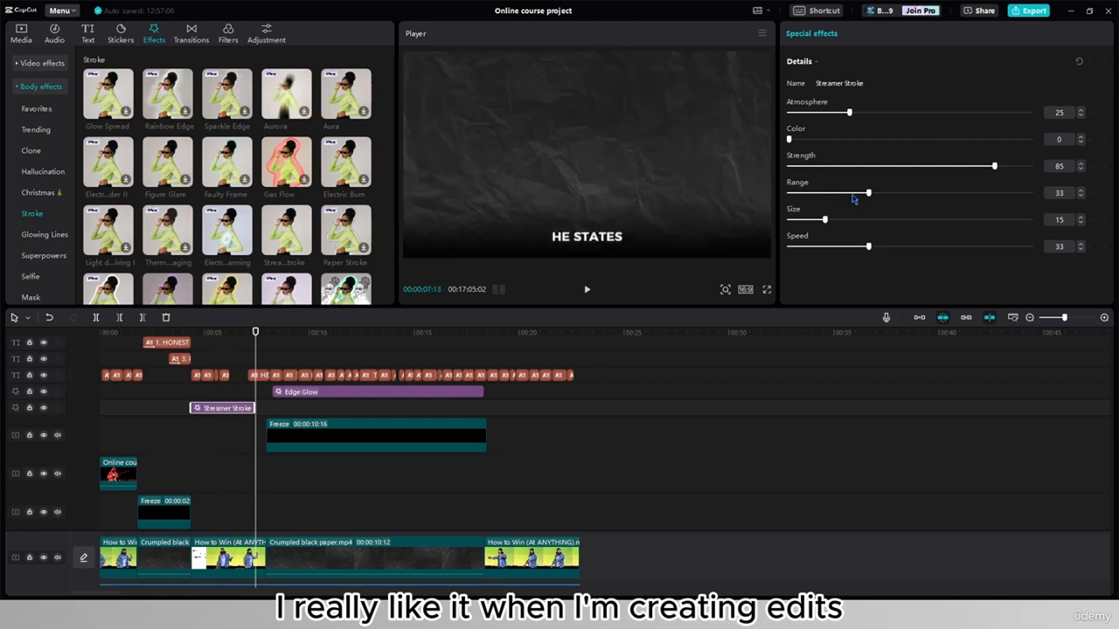
drag(257, 351, 219, 368)
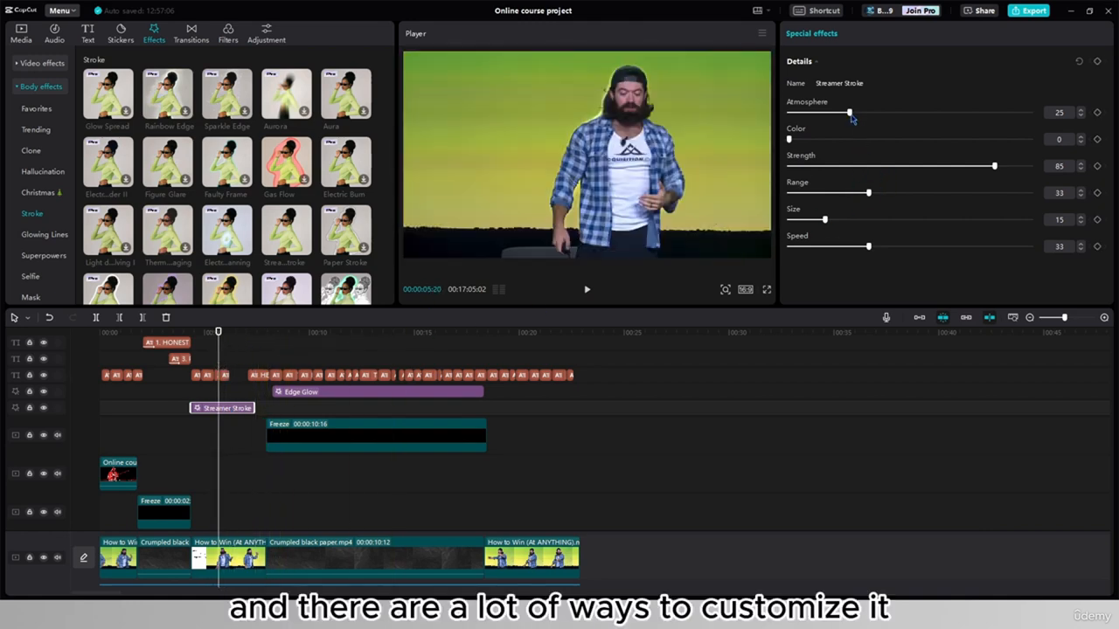
drag(850, 113, 996, 116)
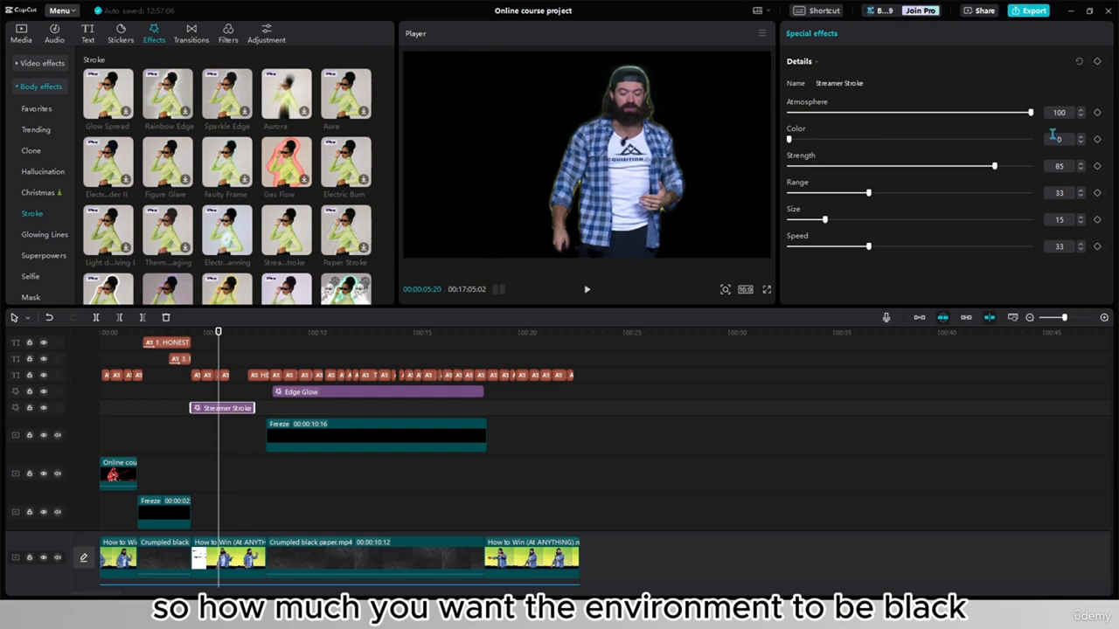
drag(1031, 112, 749, 160)
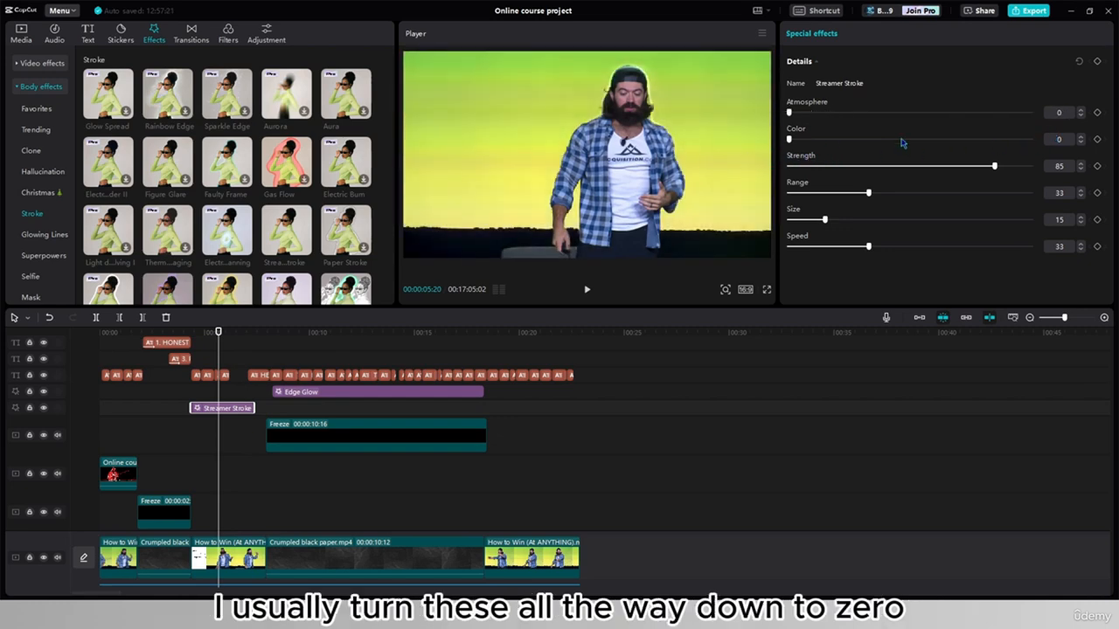
drag(796, 120, 894, 141)
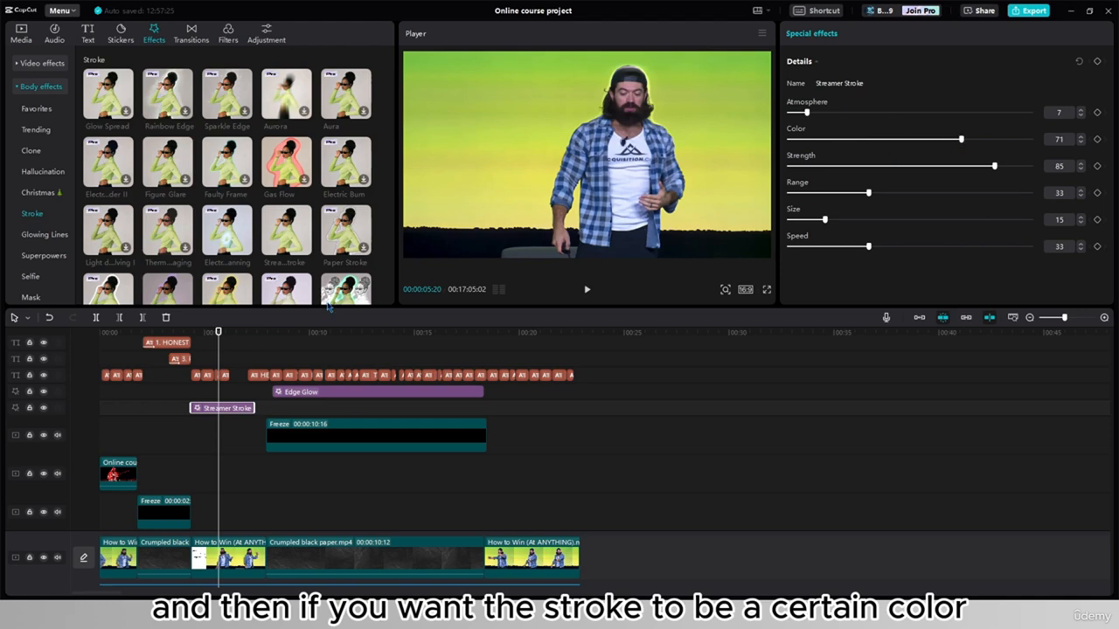
mouse_move(218, 336)
mouse_down()
mouse_move(225, 348)
mouse_move(214, 350)
mouse_up()
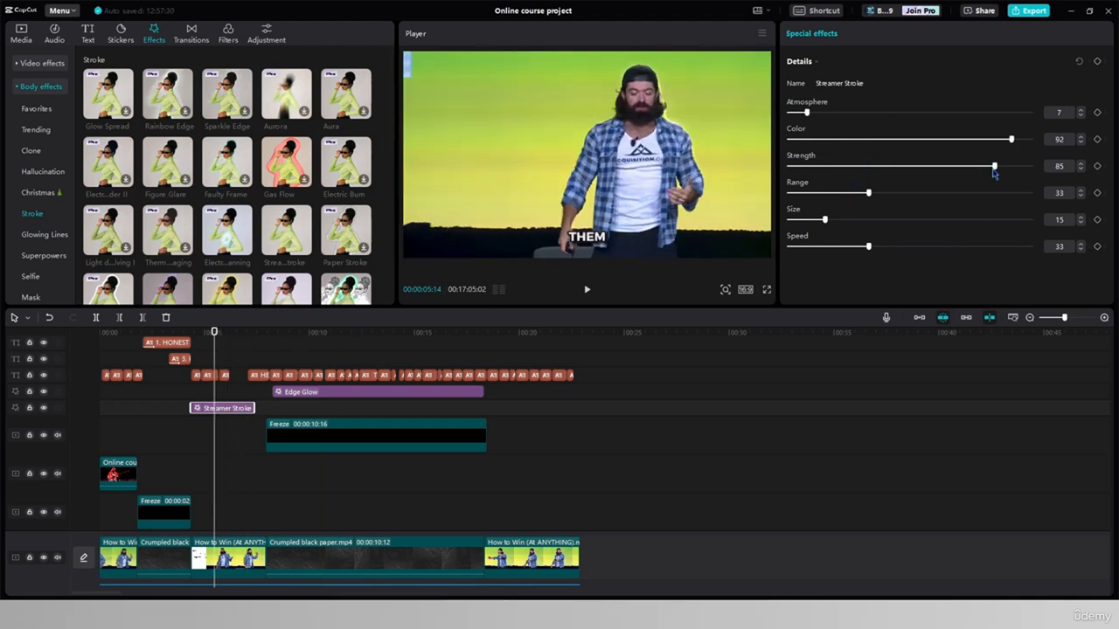
Set the Streamer Stroke effect's Strength to 87, Range to 27, Size to 32 and Speed to 77
drag(995, 166, 1026, 171)
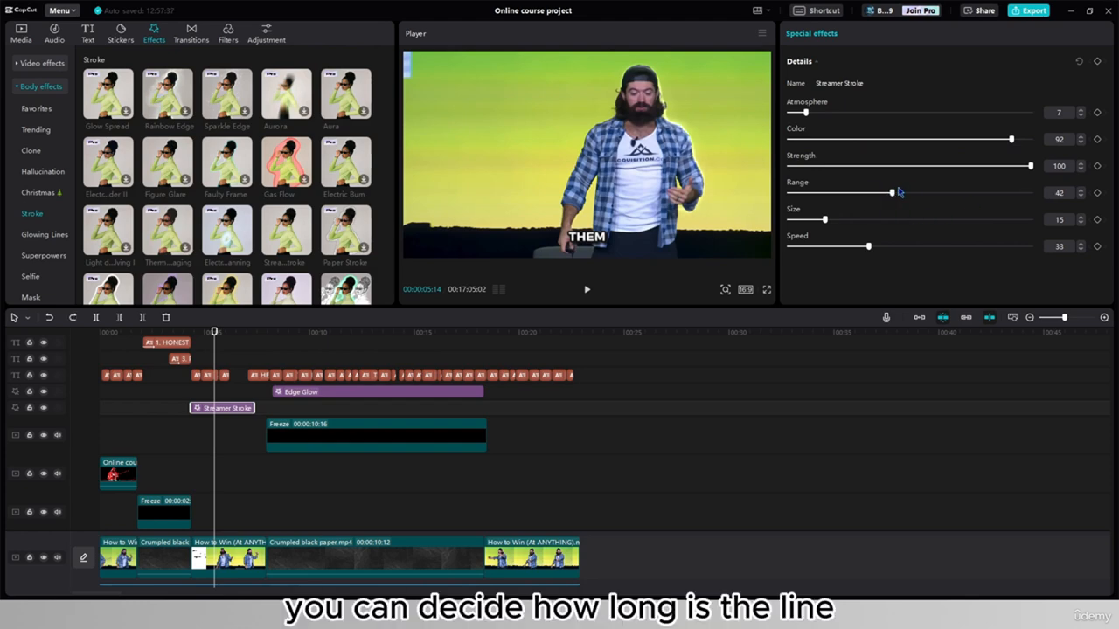
drag(968, 188, 1036, 193)
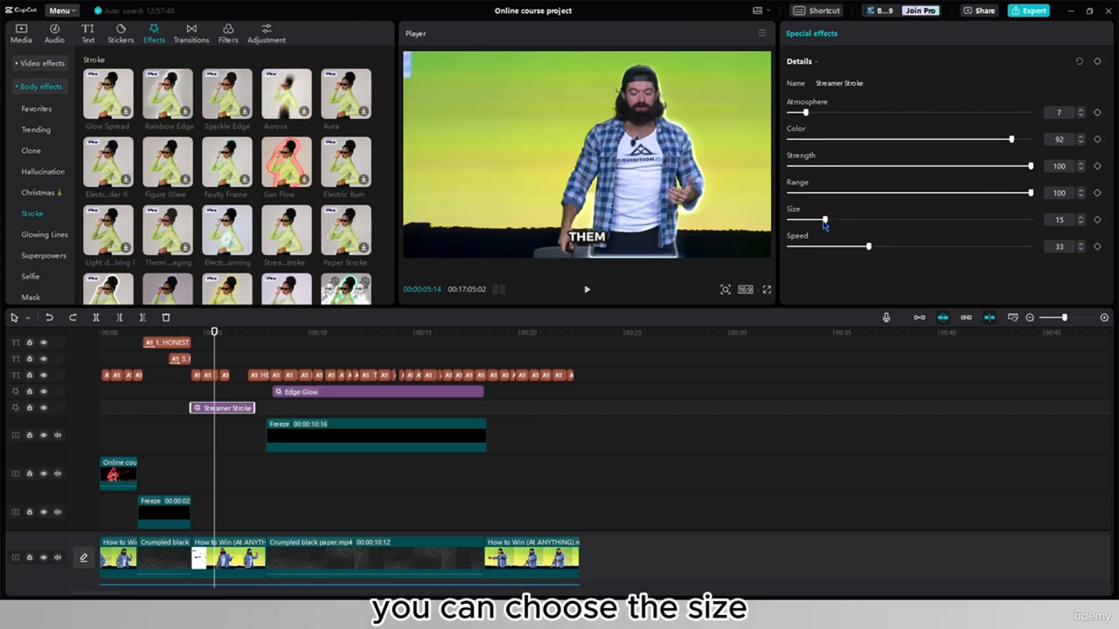
mouse_move(826, 219)
mouse_down()
mouse_move(900, 219)
mouse_move(874, 220)
mouse_move(854, 192)
mouse_up()
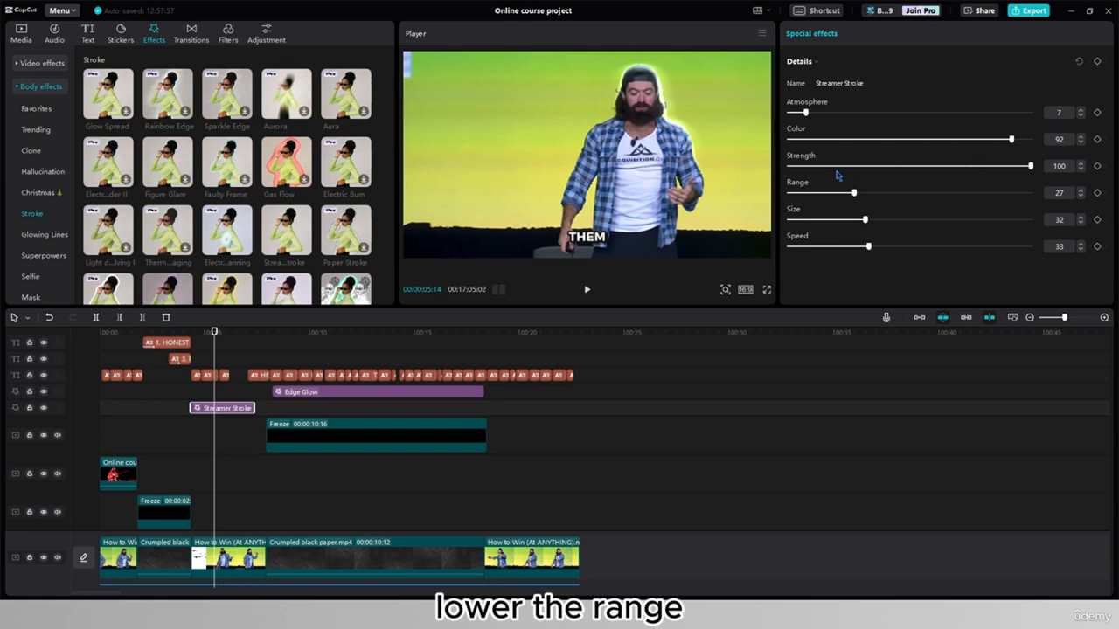
drag(1030, 166, 998, 178)
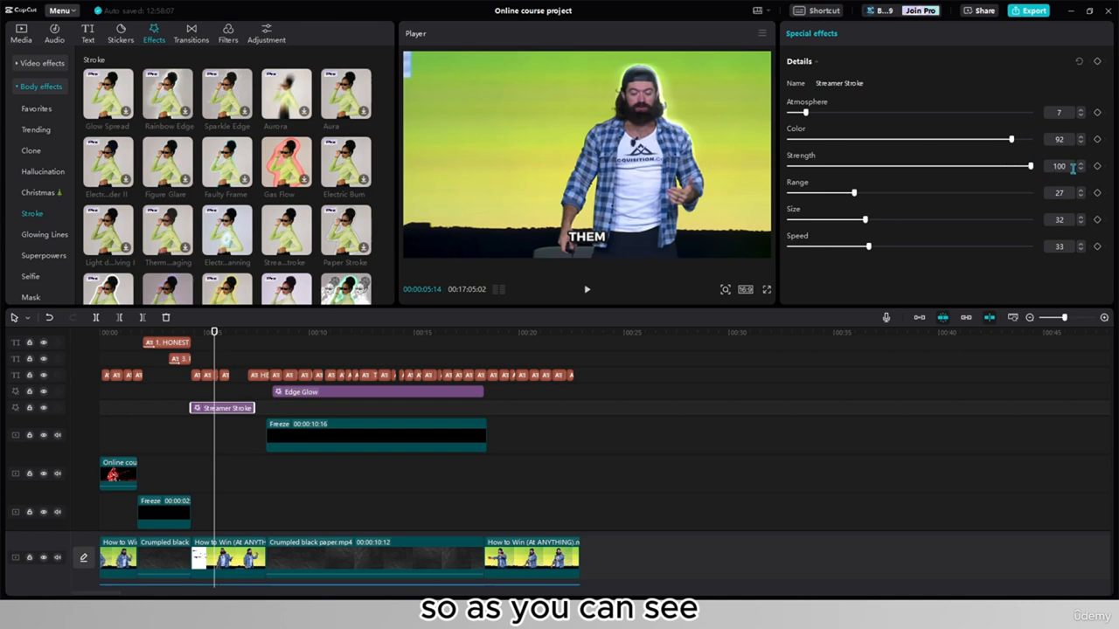
drag(941, 166, 703, 156)
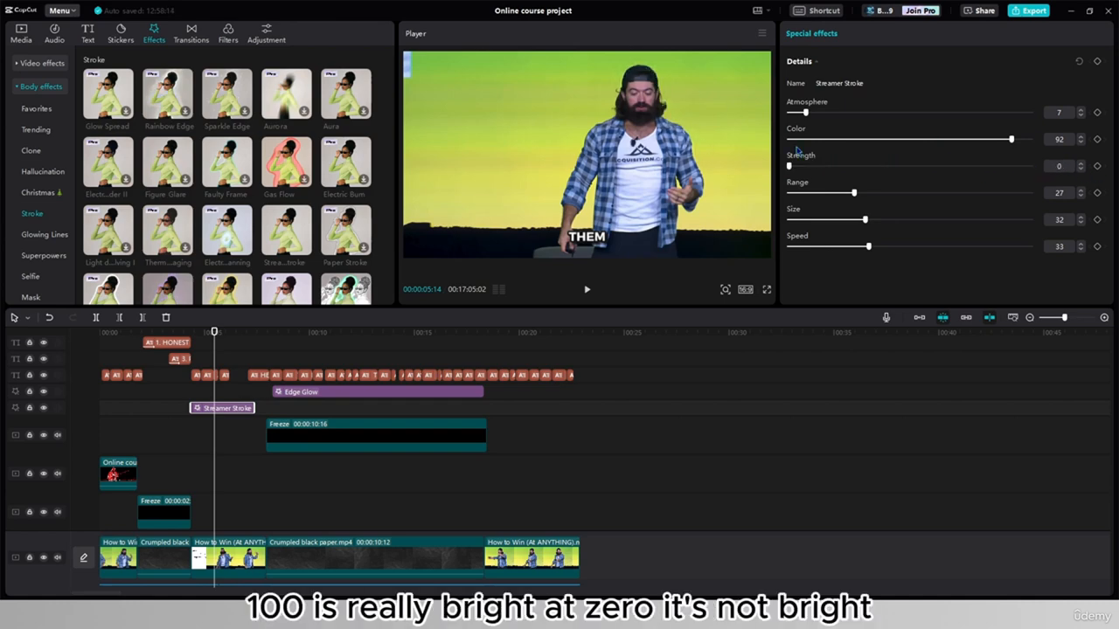
drag(808, 167, 1010, 167)
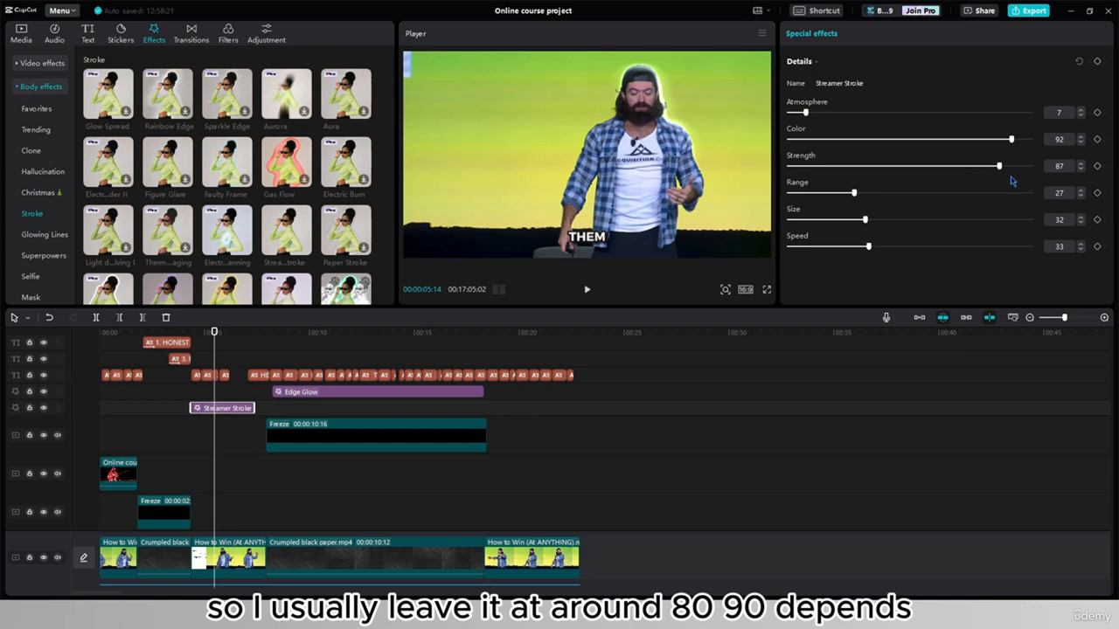
drag(868, 247, 972, 267)
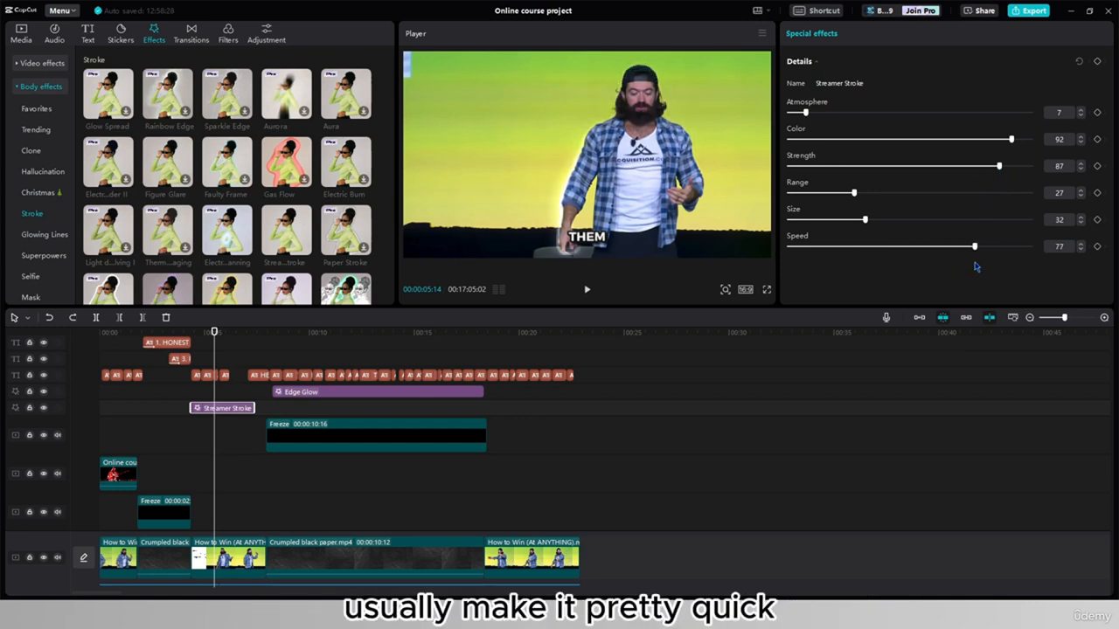
Trim the end of the Streamer Stroke effect to 00:00:05:16 and play the section to check it
click(587, 289)
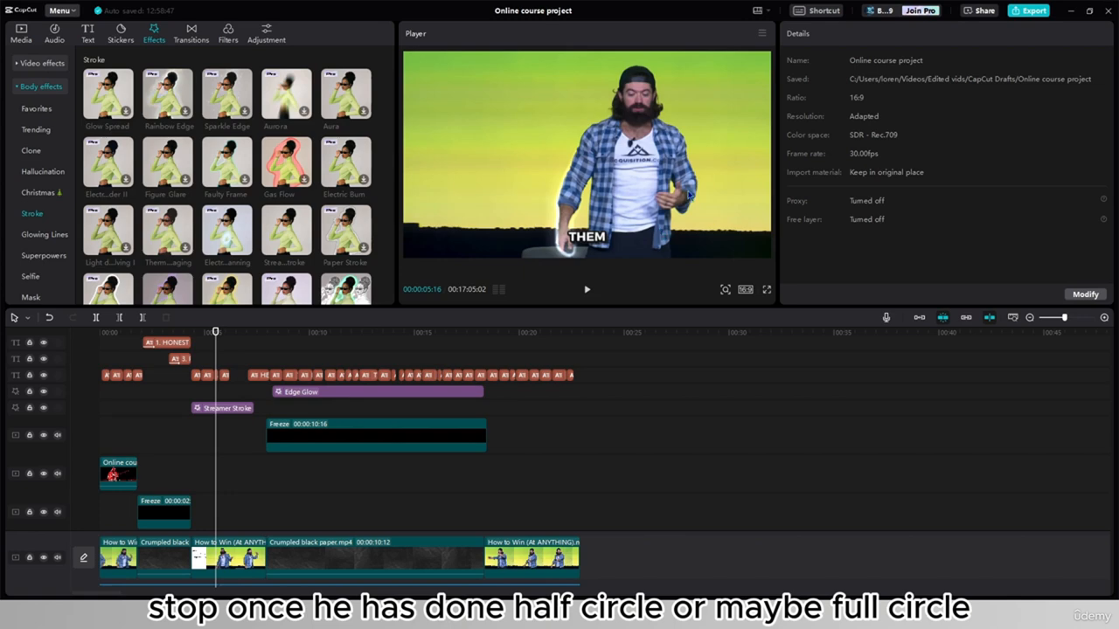
drag(252, 410, 215, 415)
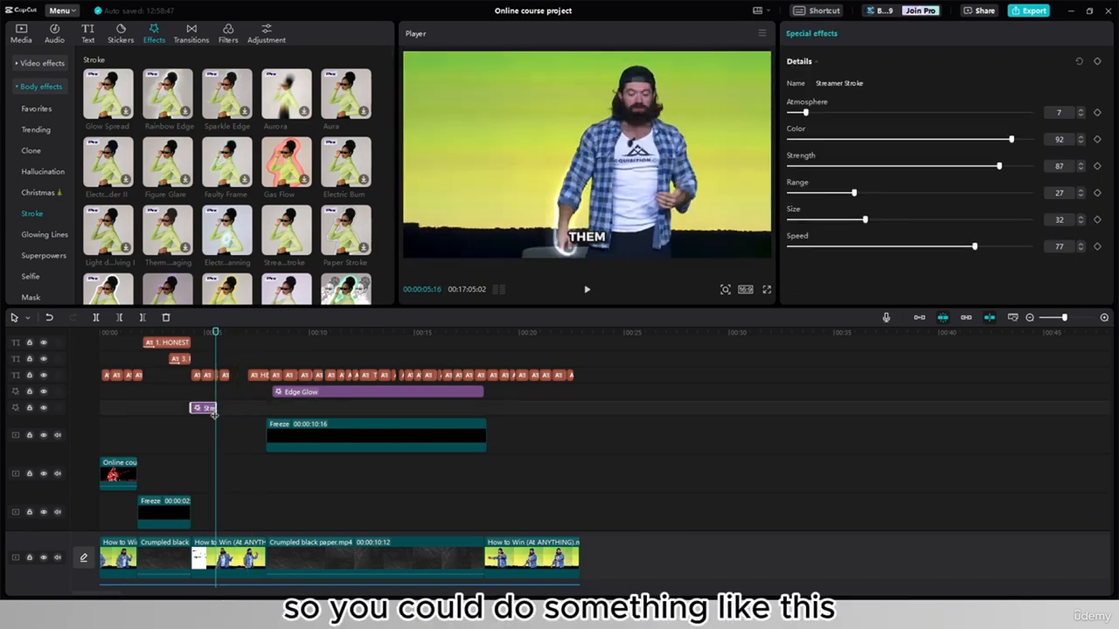
click(185, 400)
click(586, 288)
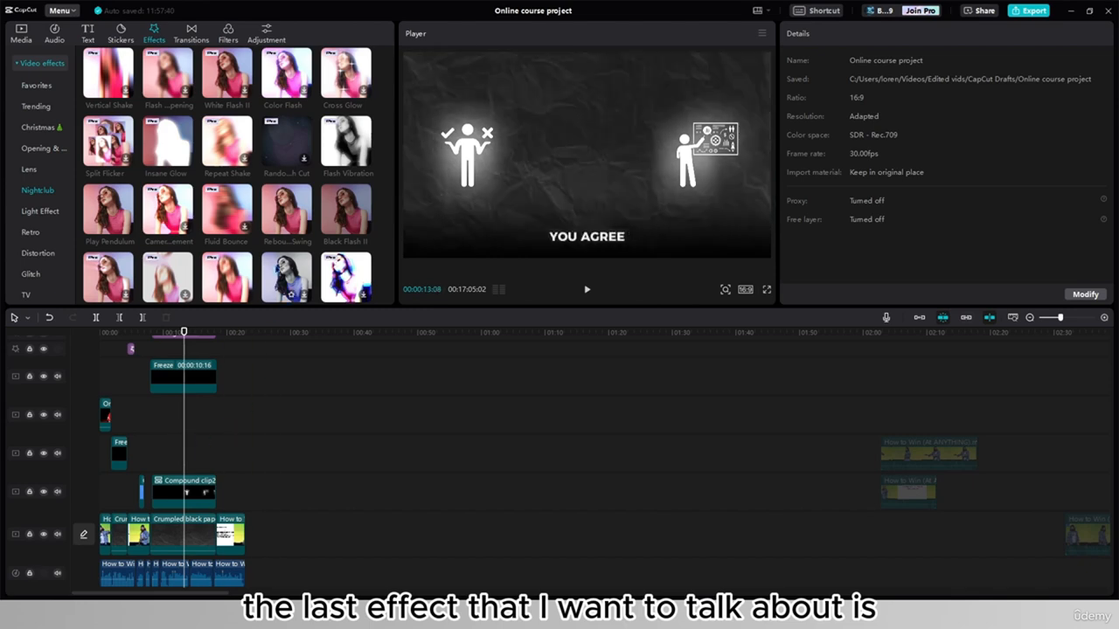
Apply the Rebound Swing effect from the Nightclub category to the icons' compound clip
mouse_move(287, 210)
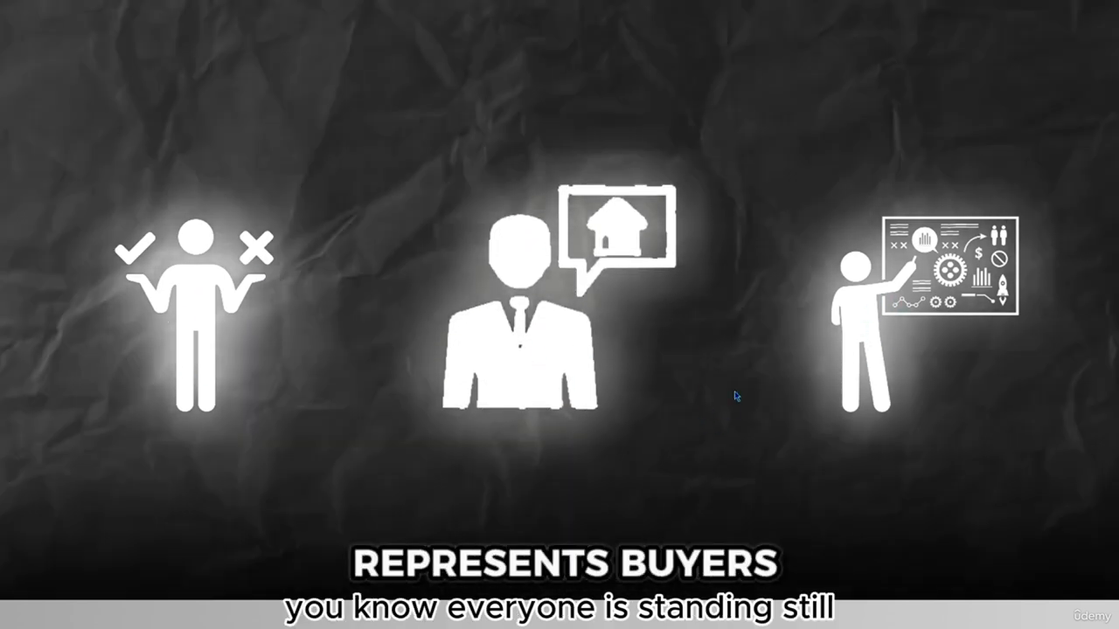
key(Escape)
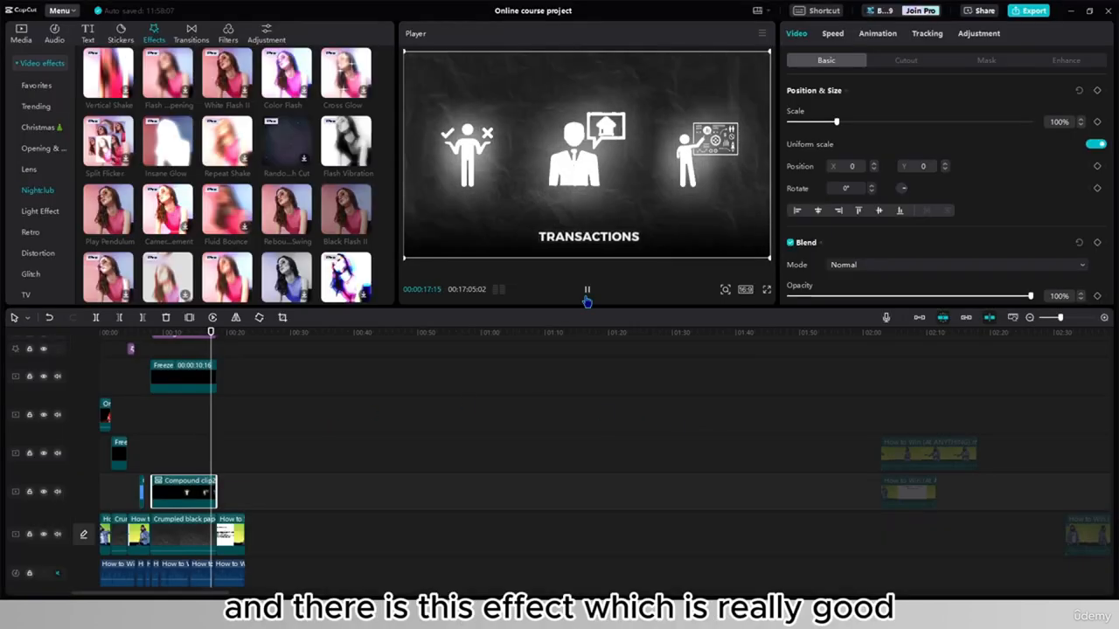
click(281, 210)
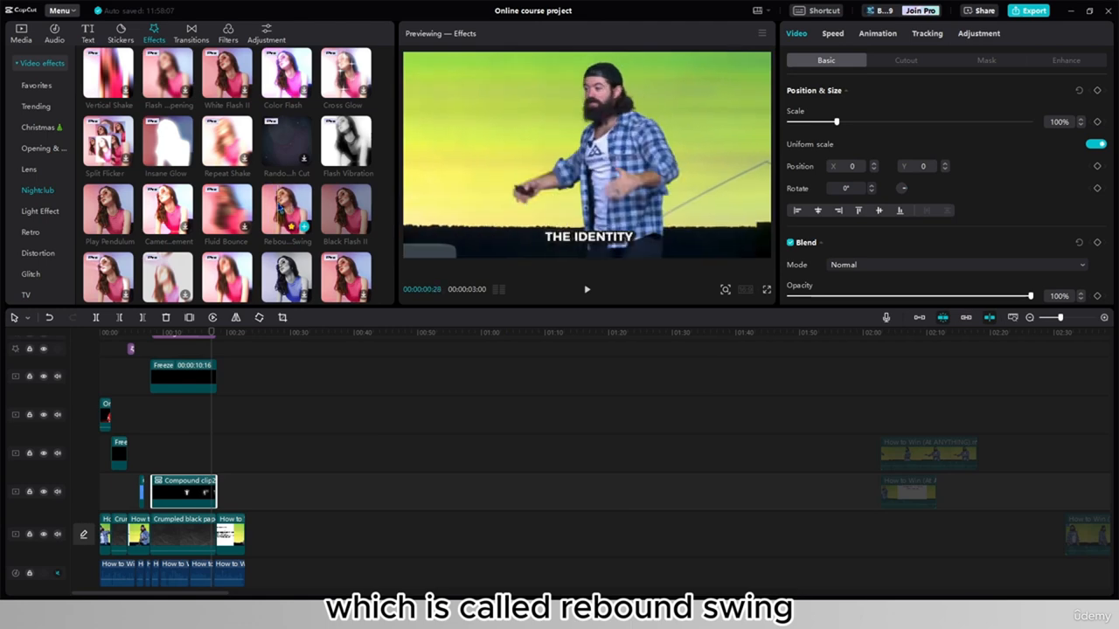
drag(282, 210, 175, 496)
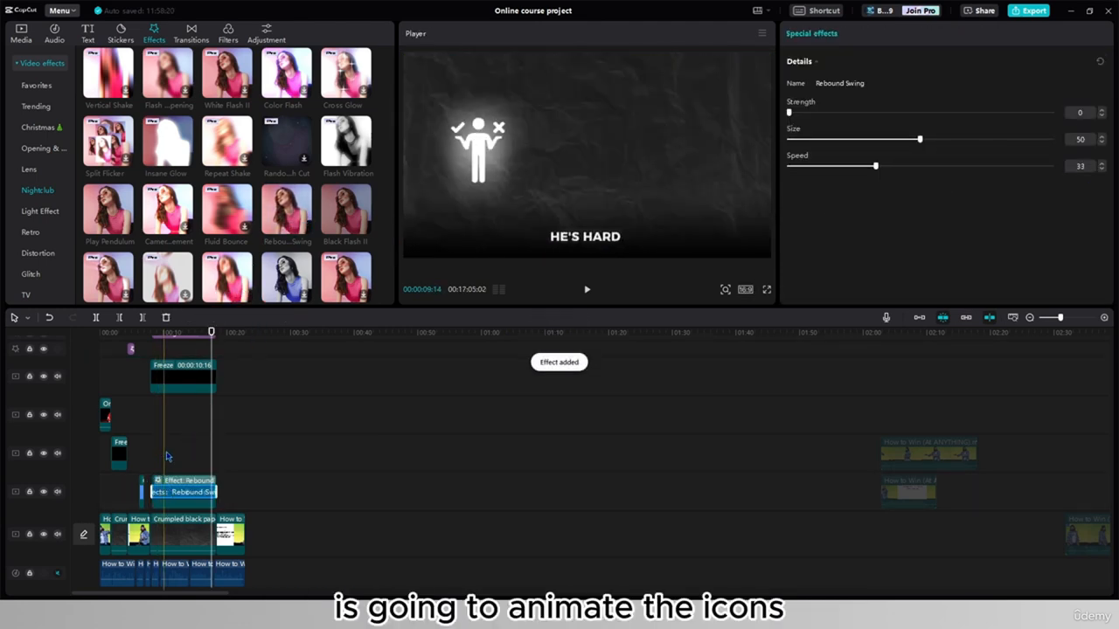
Play the icon section from its beginning to check how the Rebound Swing effect moves the icons
click(159, 457)
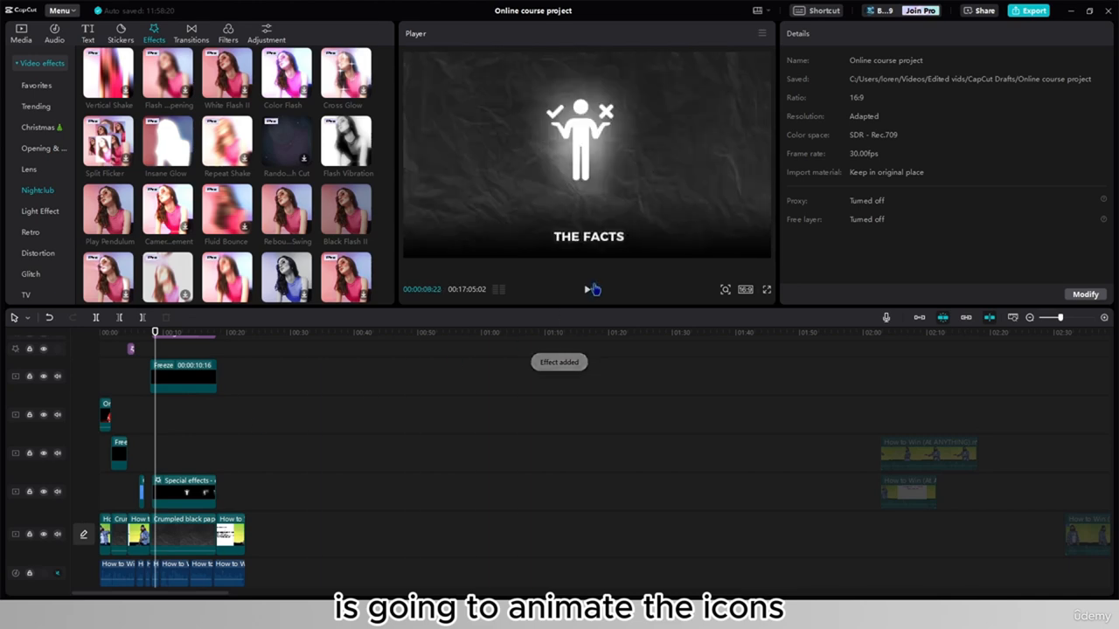
click(589, 289)
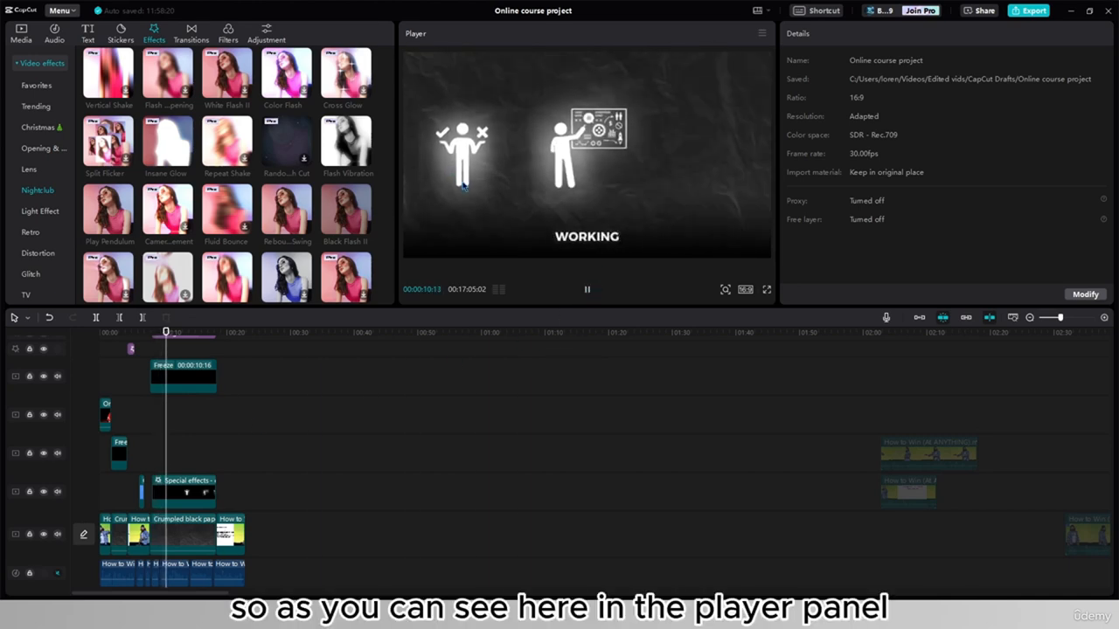
key(space)
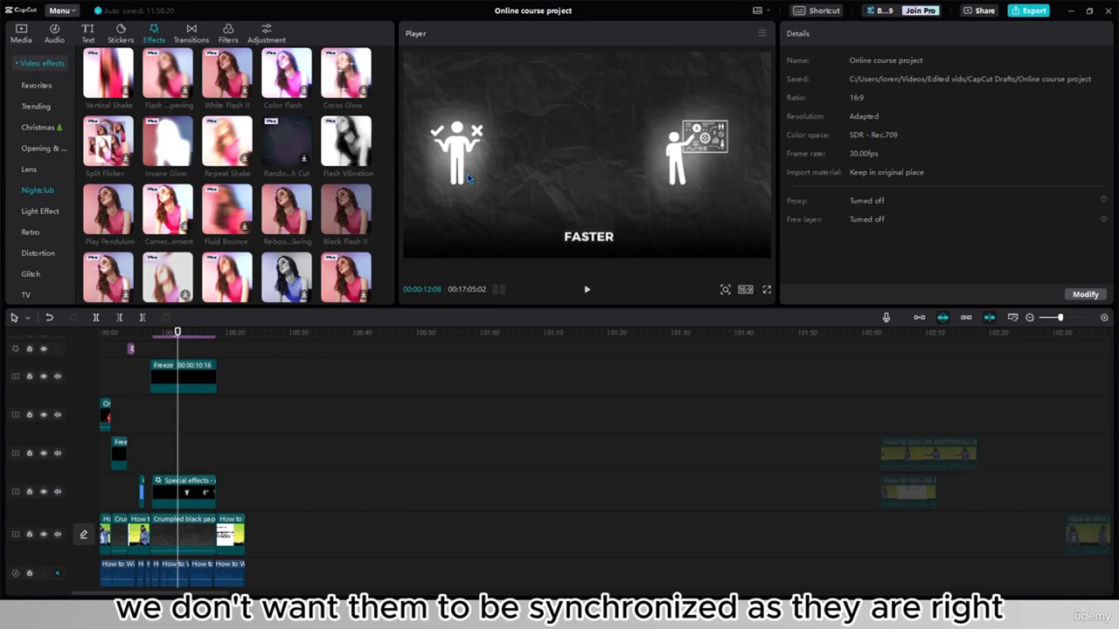
click(587, 289)
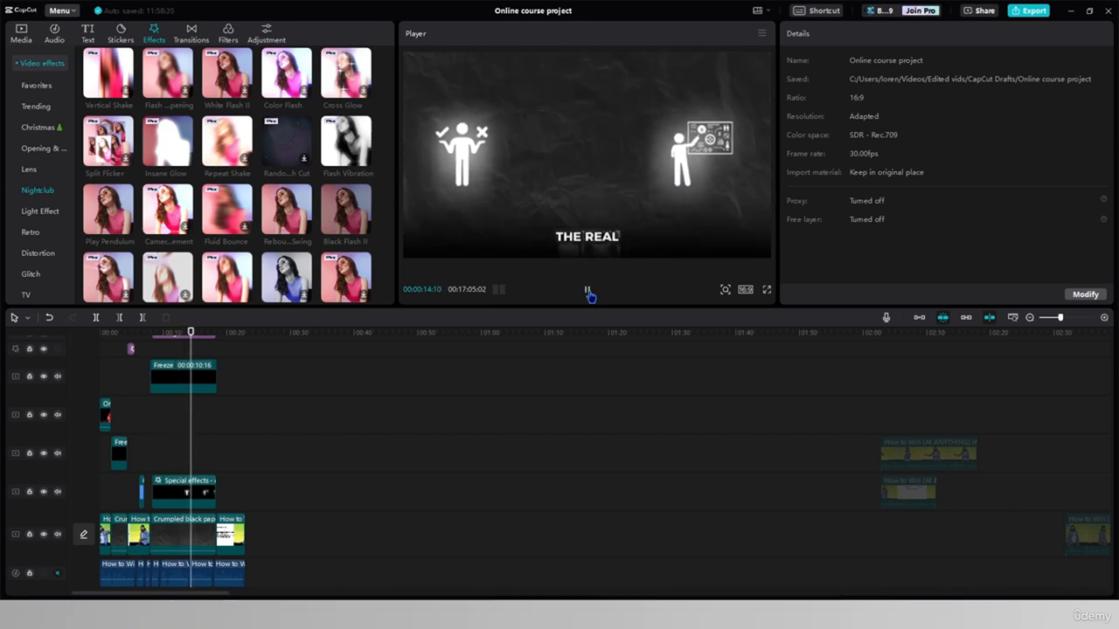
click(588, 291)
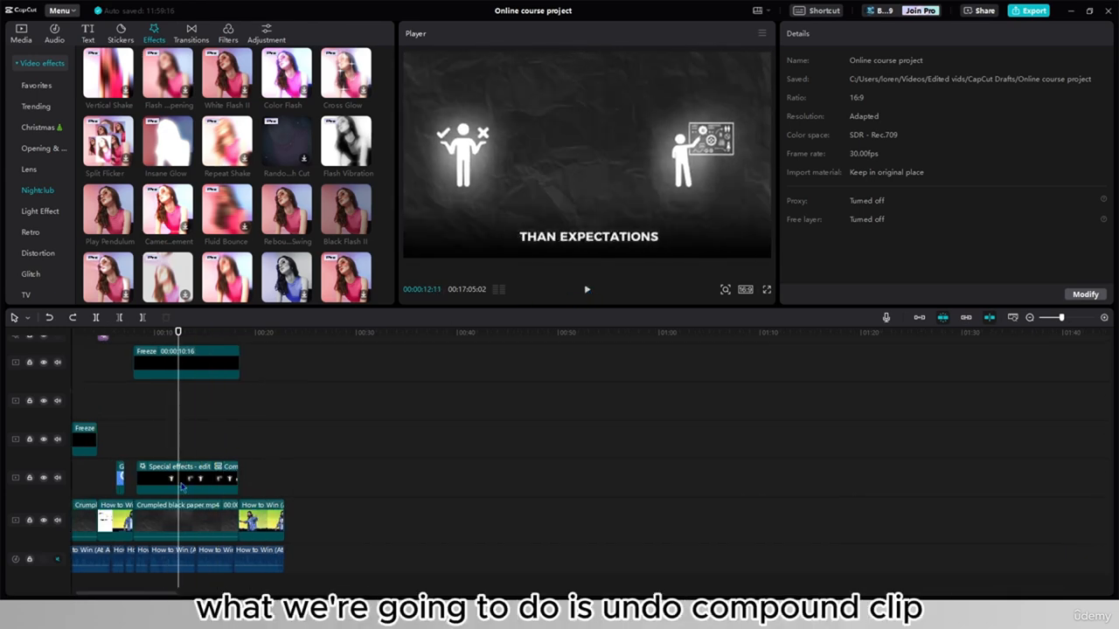
Undo the compound clip so the three icon images are separate clips on the timeline
right_click(178, 486)
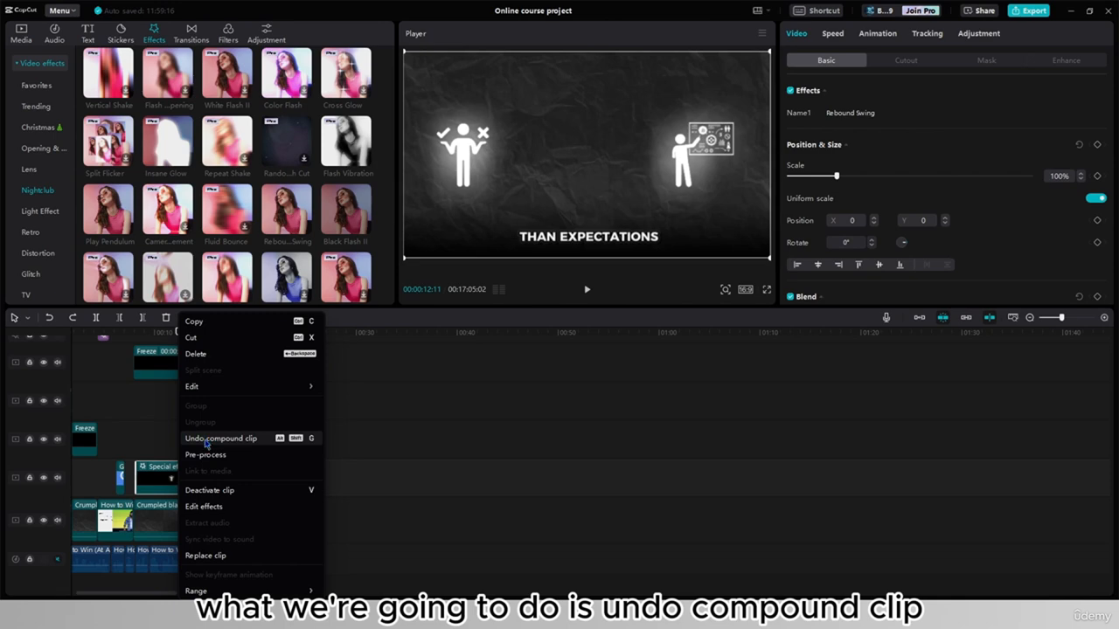
click(213, 440)
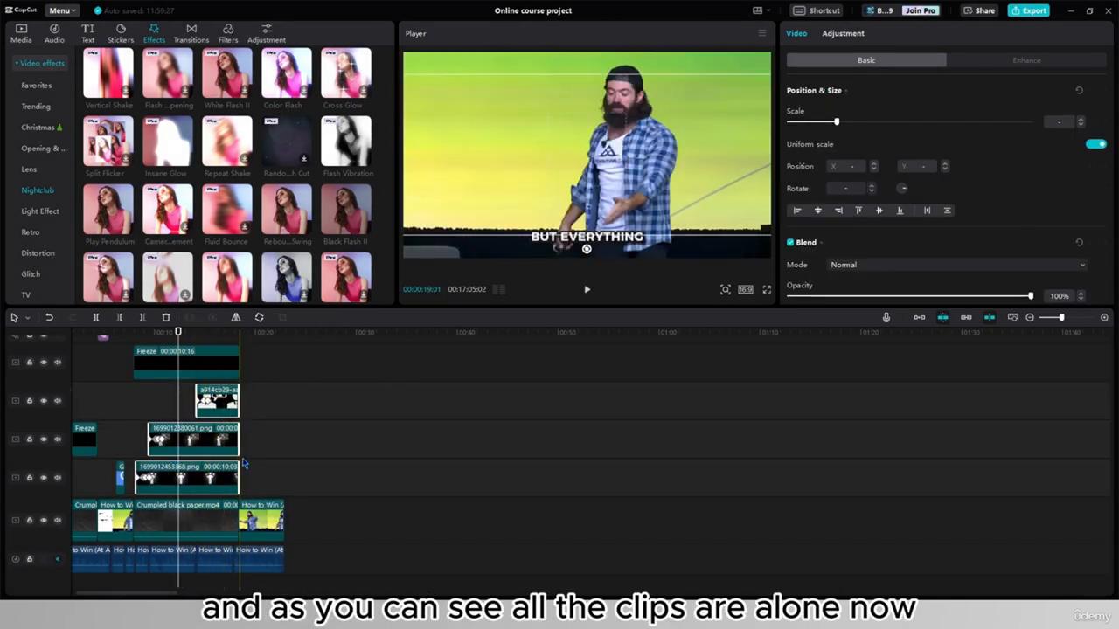
Split the check-and-cross figure's clip at 00:00:09:20, a few frames after its last keyframe
click(172, 484)
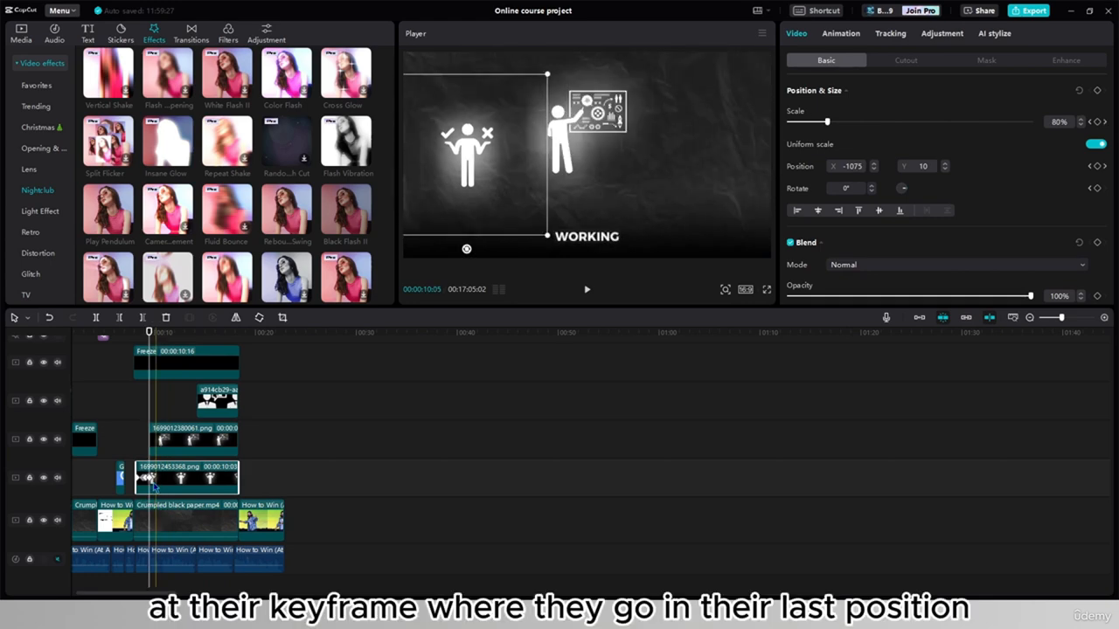
scroll(154, 486, up, 3)
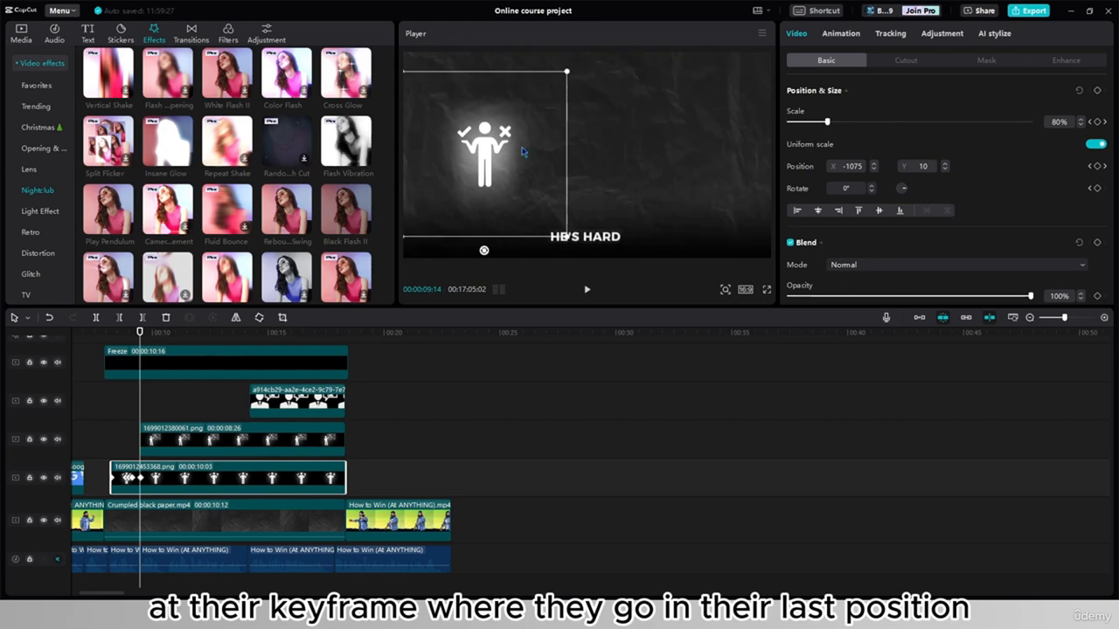
click(182, 472)
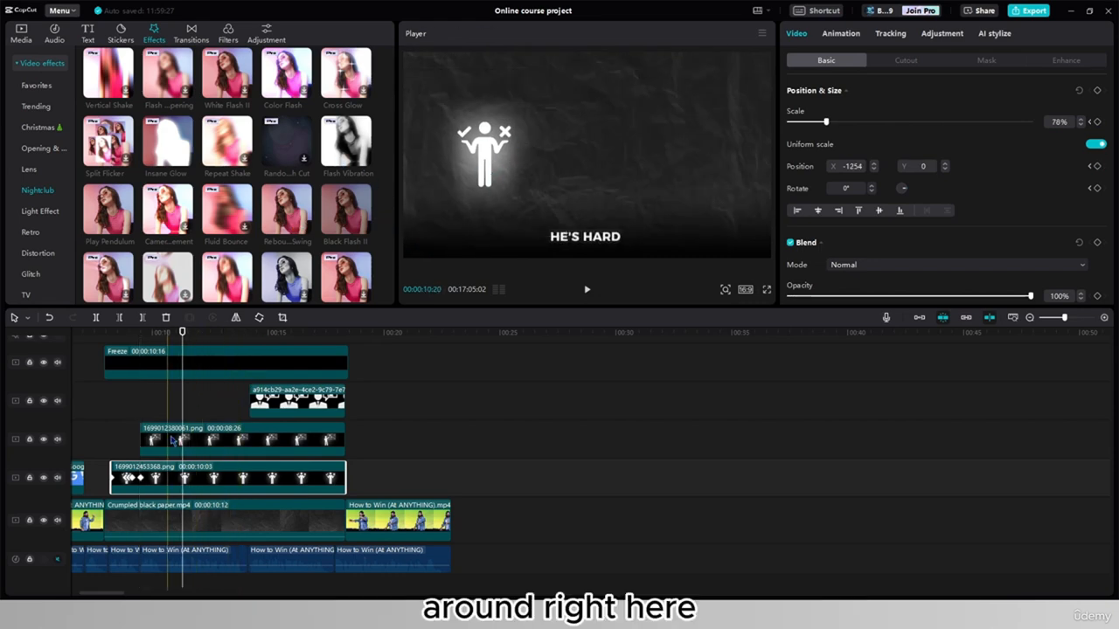
click(148, 413)
click(167, 414)
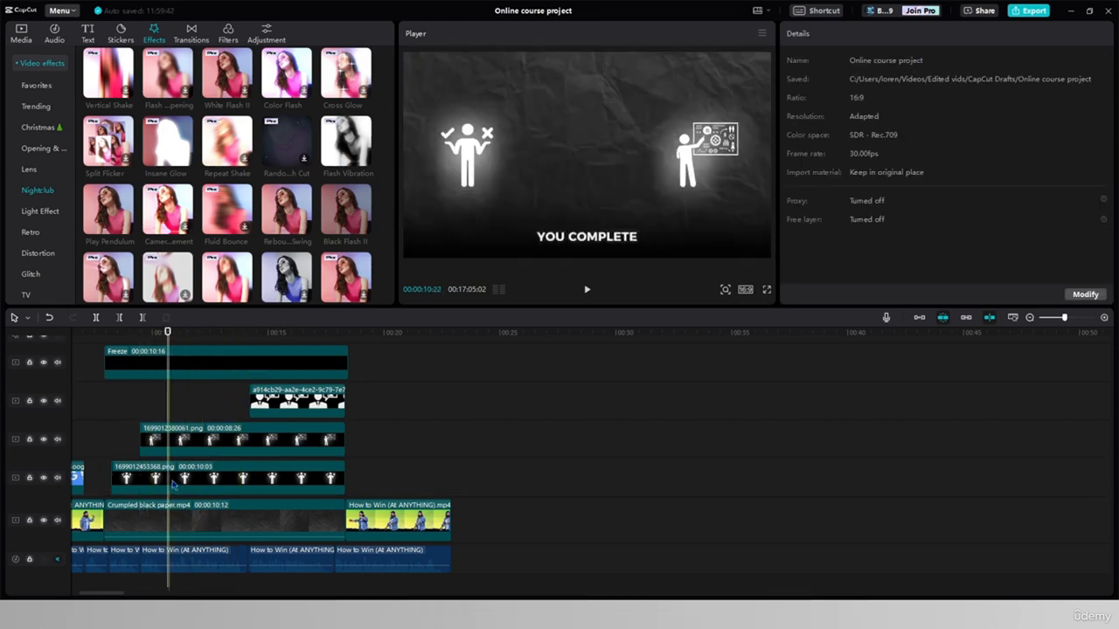
click(141, 478)
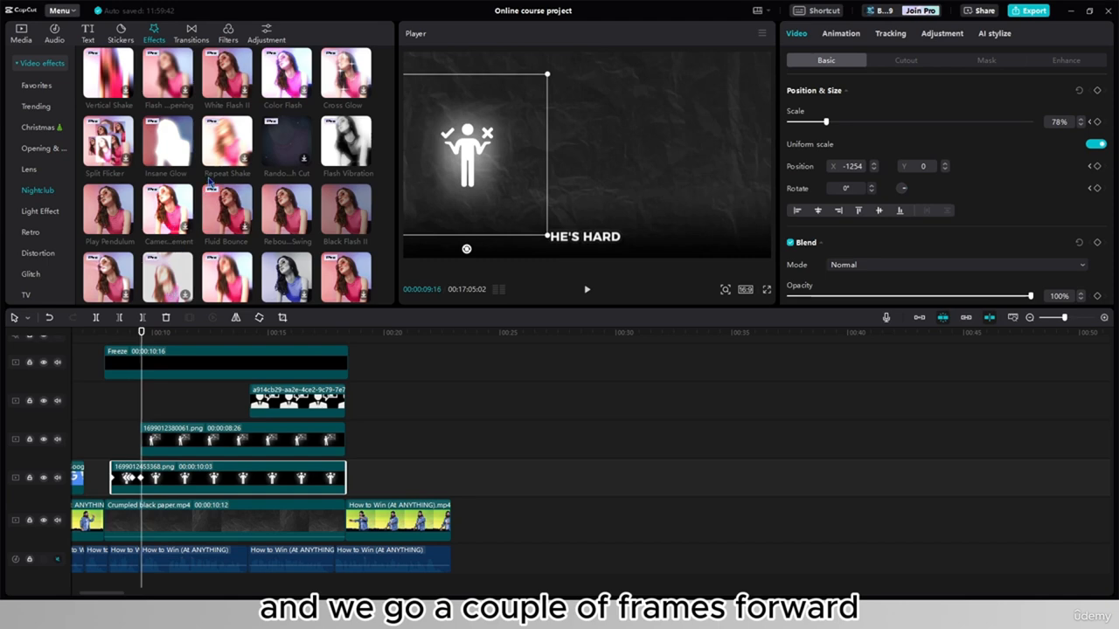
key(Right)
key(Right)
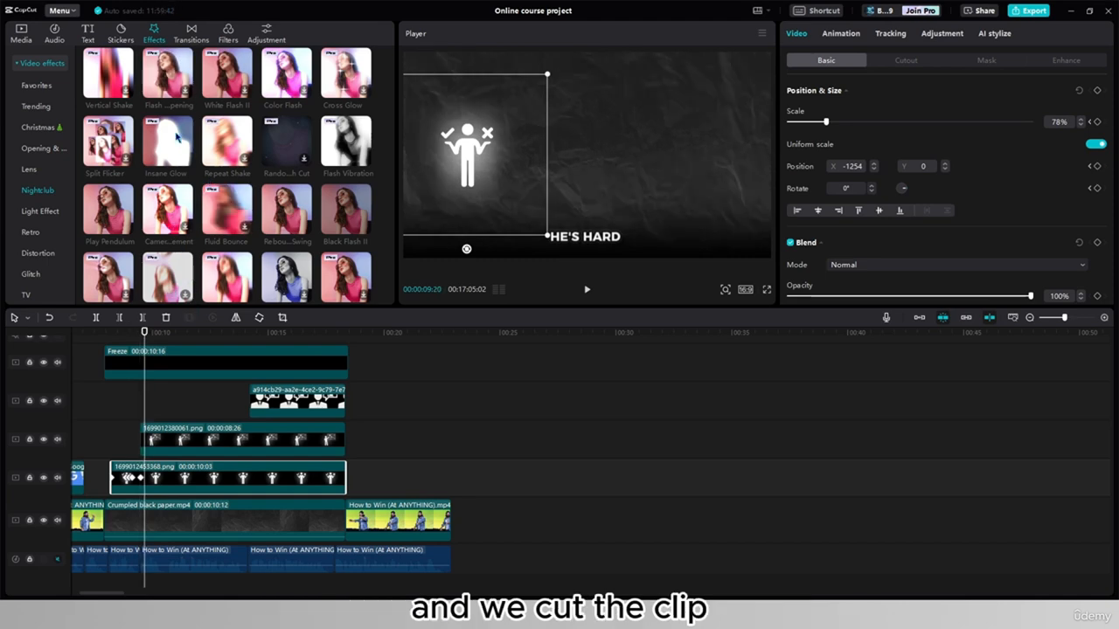
key(ctrl+b)
Split the whiteboard presenter's clip at 00:00:10:28, just after its last keyframe
click(173, 434)
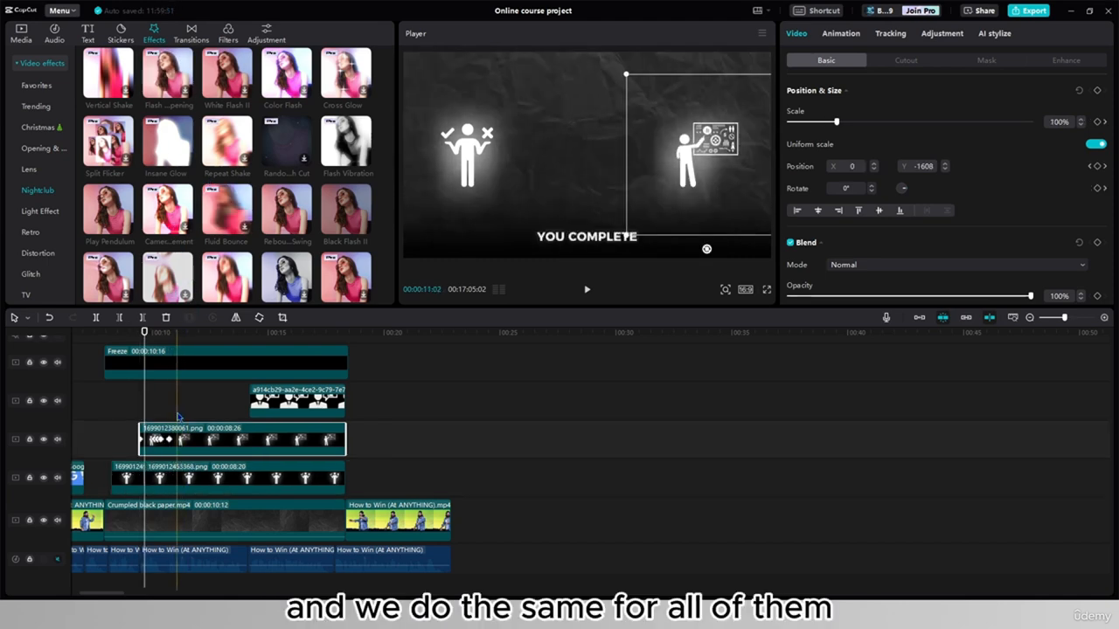
click(174, 415)
click(171, 434)
key(ctrl+b)
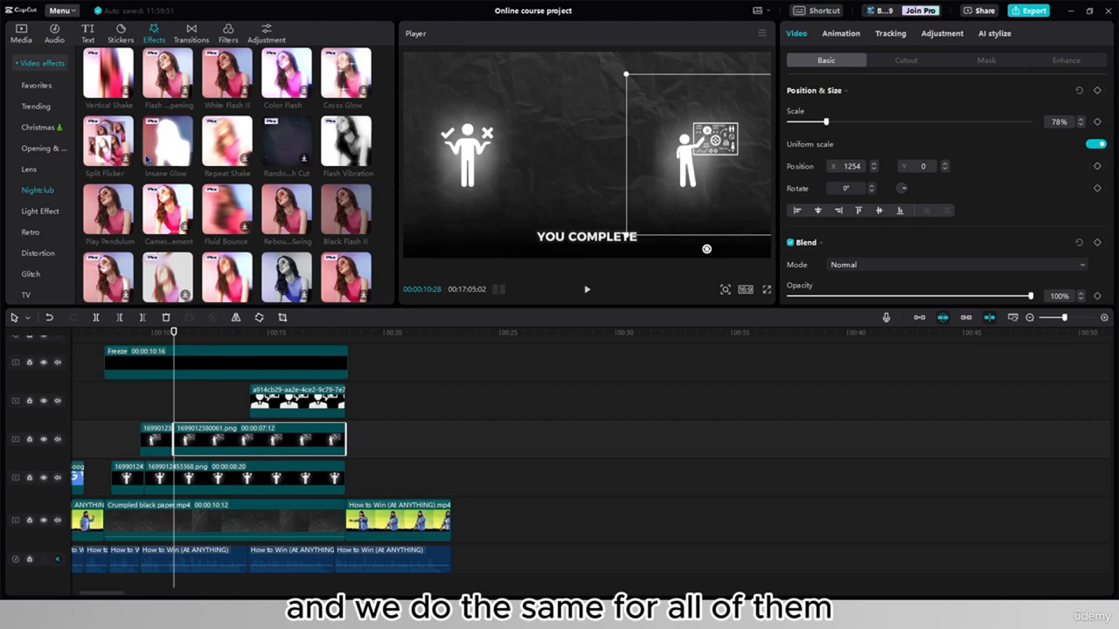
Split the businessman icon's clip shortly after it reaches its final position, at about 00:00:15:16
click(238, 413)
click(276, 415)
key(ctrl+b)
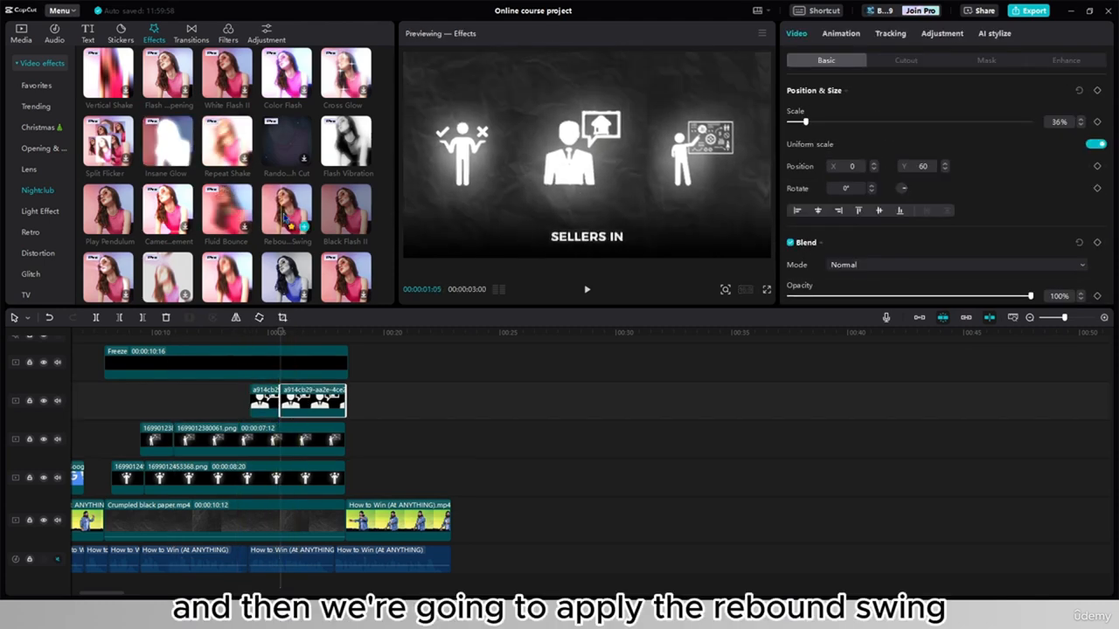
Apply the Rebound Swing effect to the second part of each of the three icon clips and scrub through the section to check it
drag(284, 217, 234, 440)
drag(235, 440, 234, 441)
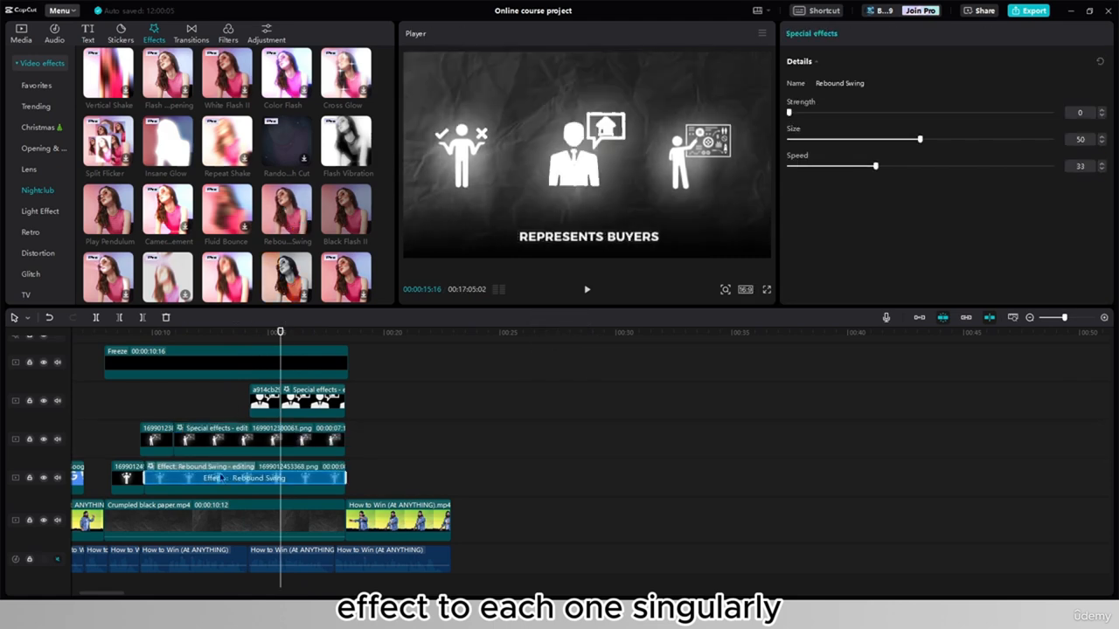
click(171, 401)
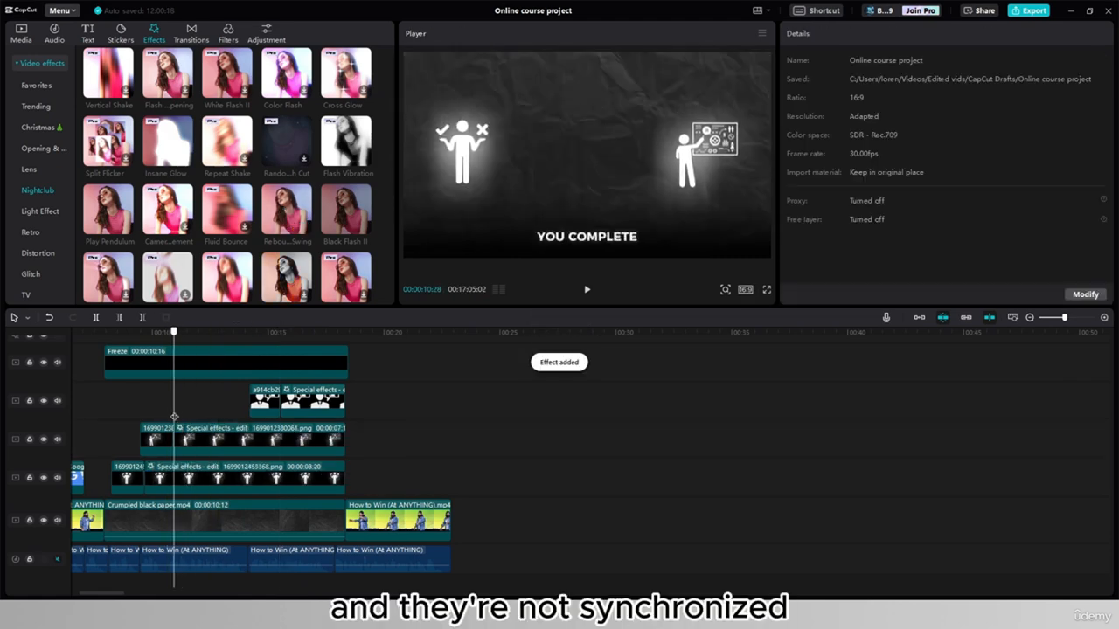
drag(174, 417, 268, 410)
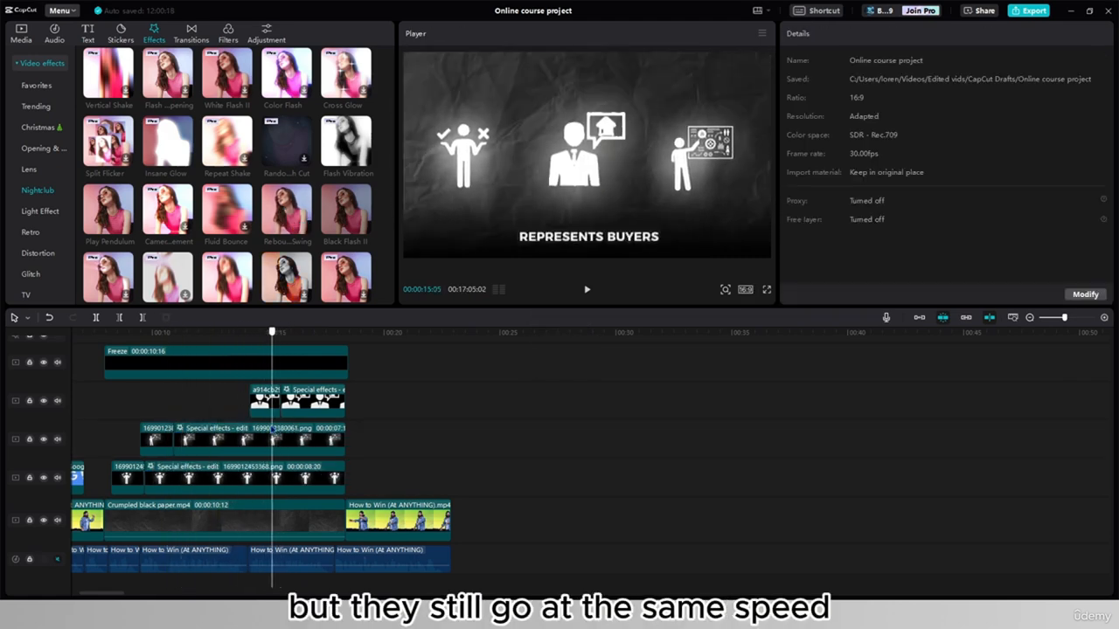
click(312, 347)
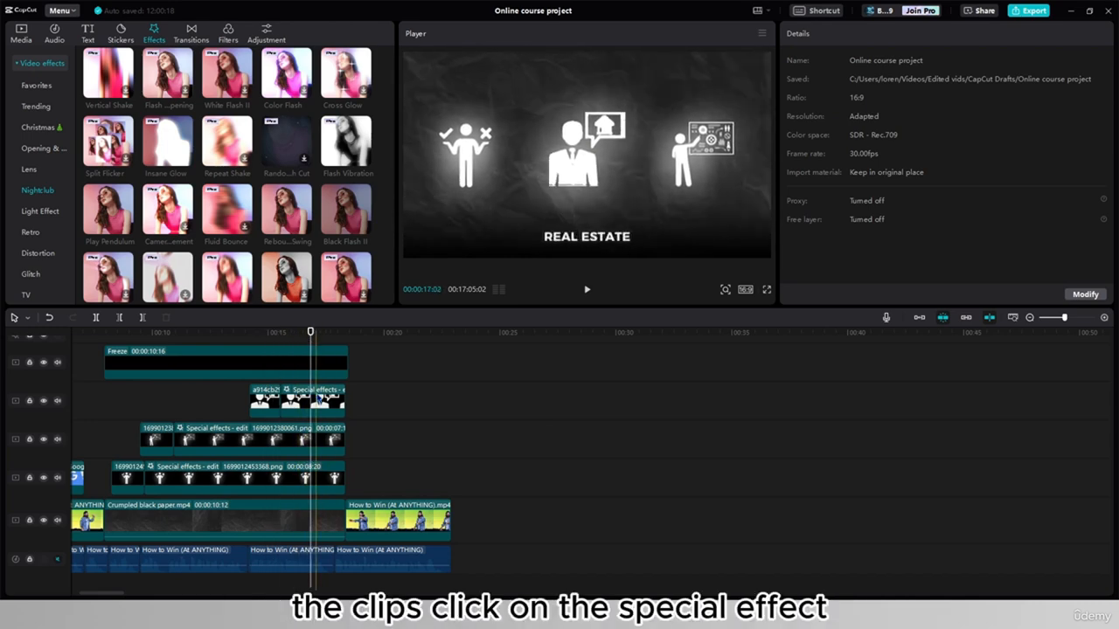
Reduce the size and speed of the Rebound Swing effect on the businessman icon's clip
click(320, 400)
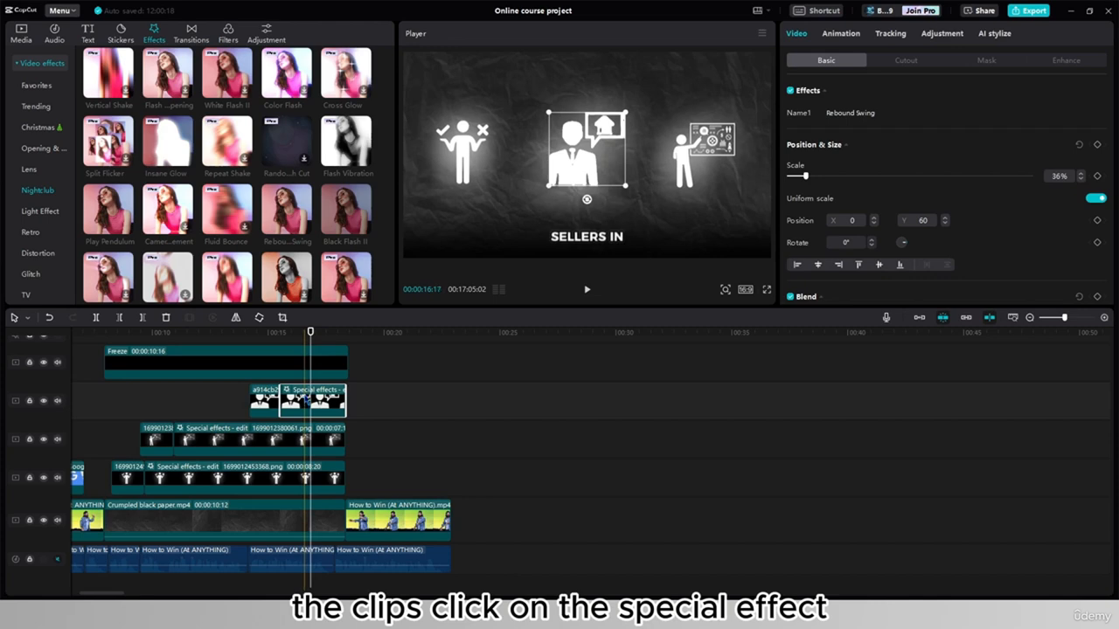
mouse_move(874, 123)
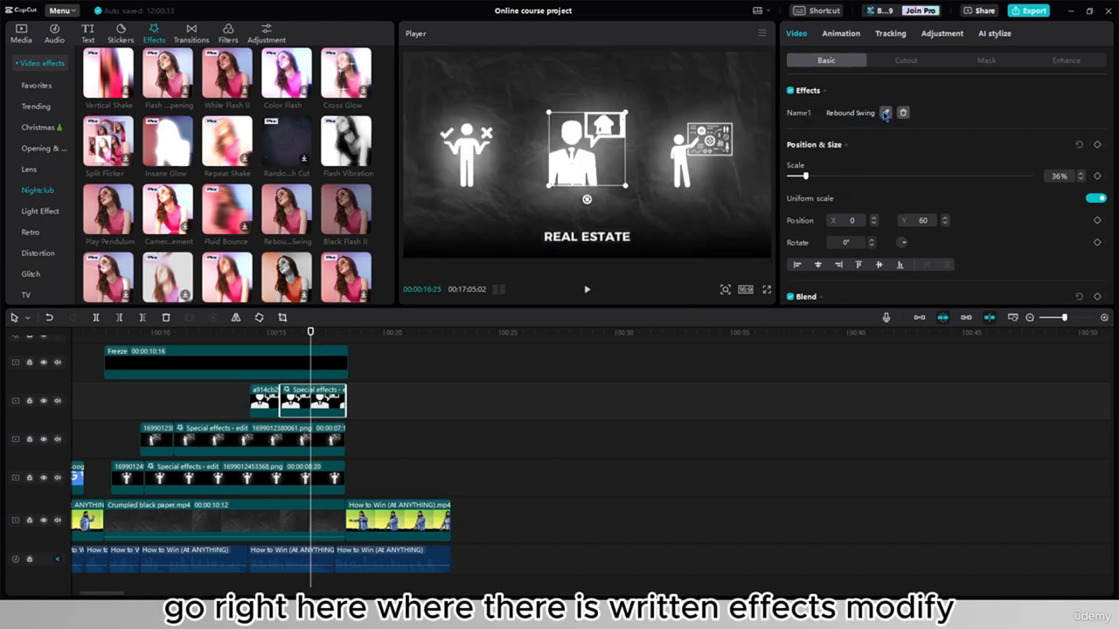
click(886, 113)
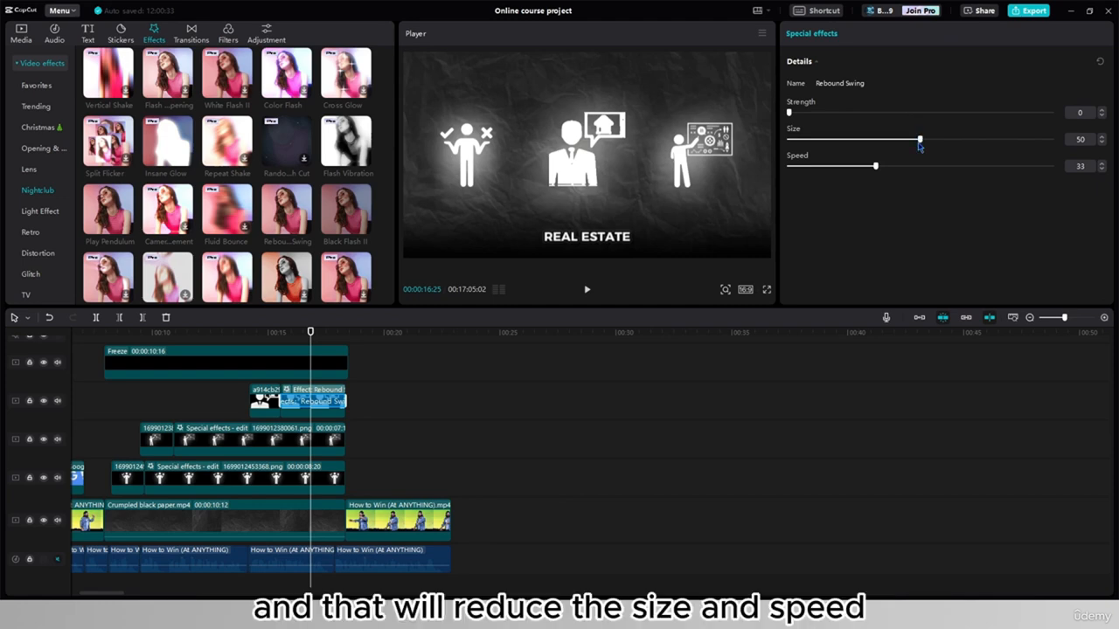
drag(918, 139, 861, 151)
click(820, 167)
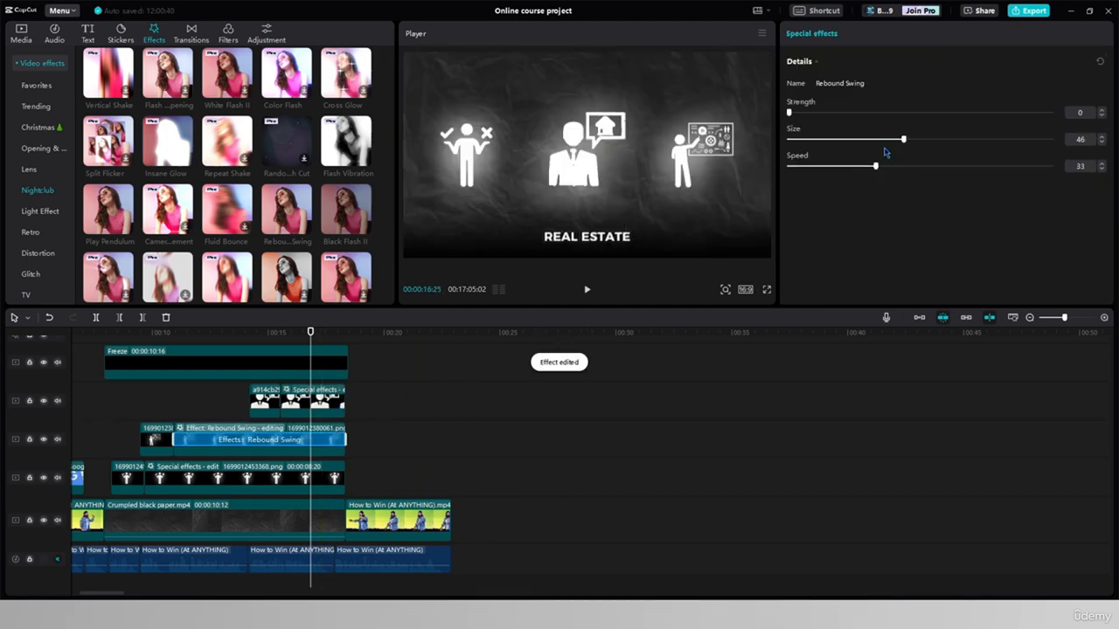
Set Rebound Swing to size 14 with a lower speed on the whiteboard presenter, and to size 10 and speed 15 on the check-and-cross figure
click(827, 154)
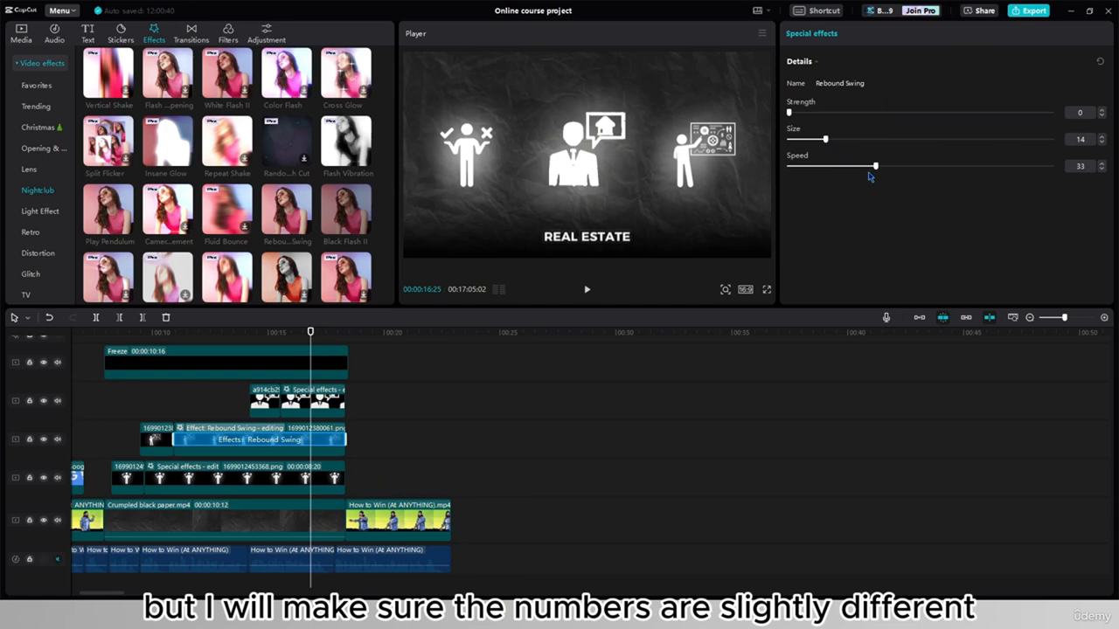
drag(869, 174, 811, 176)
click(334, 472)
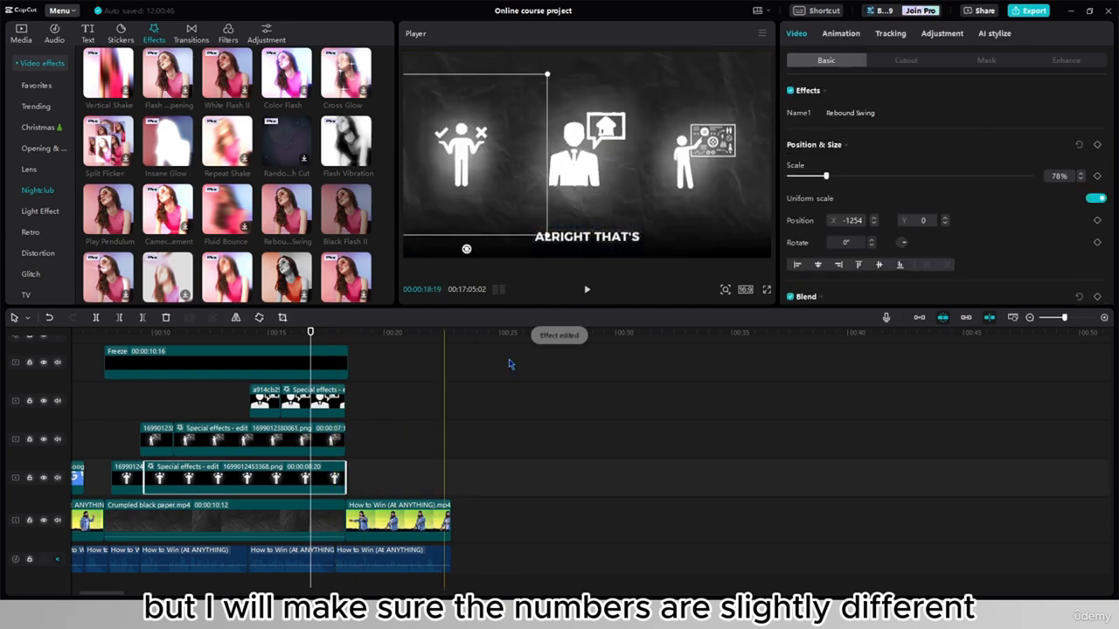
click(884, 112)
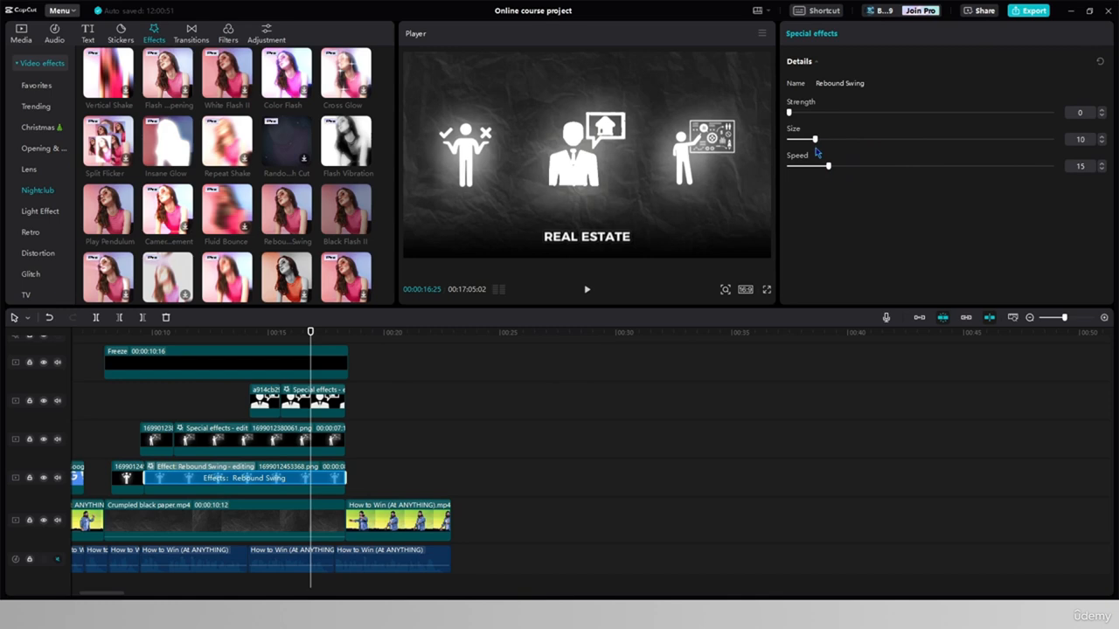
click(321, 420)
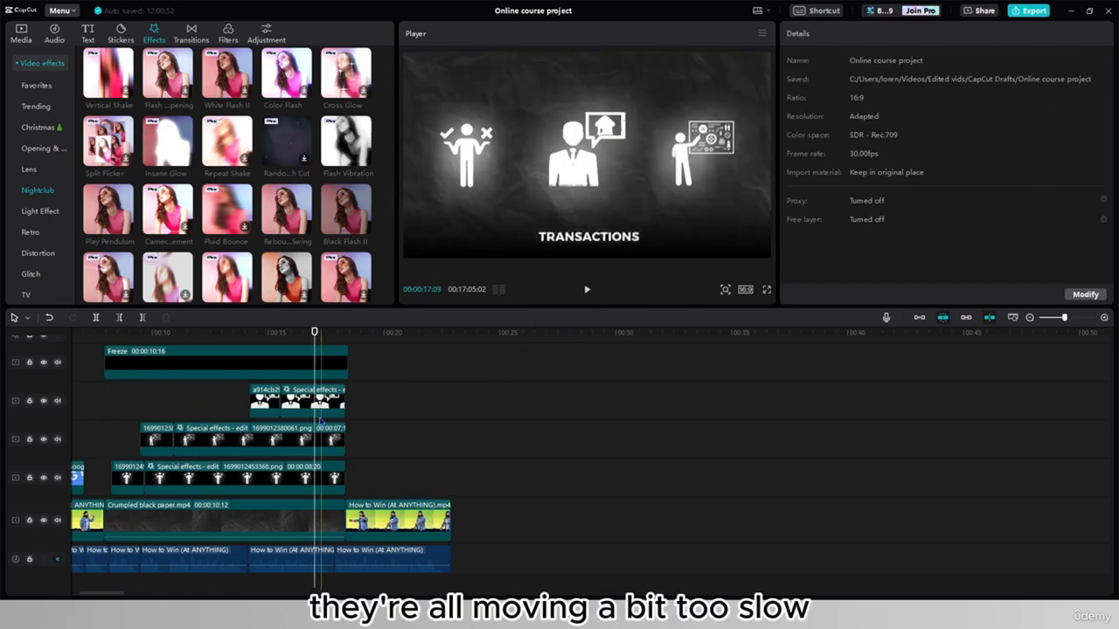
Set the businessman icon's Rebound Swing to size 24 and speed 20, and raise both values on the other icons' effects
click(320, 404)
click(885, 114)
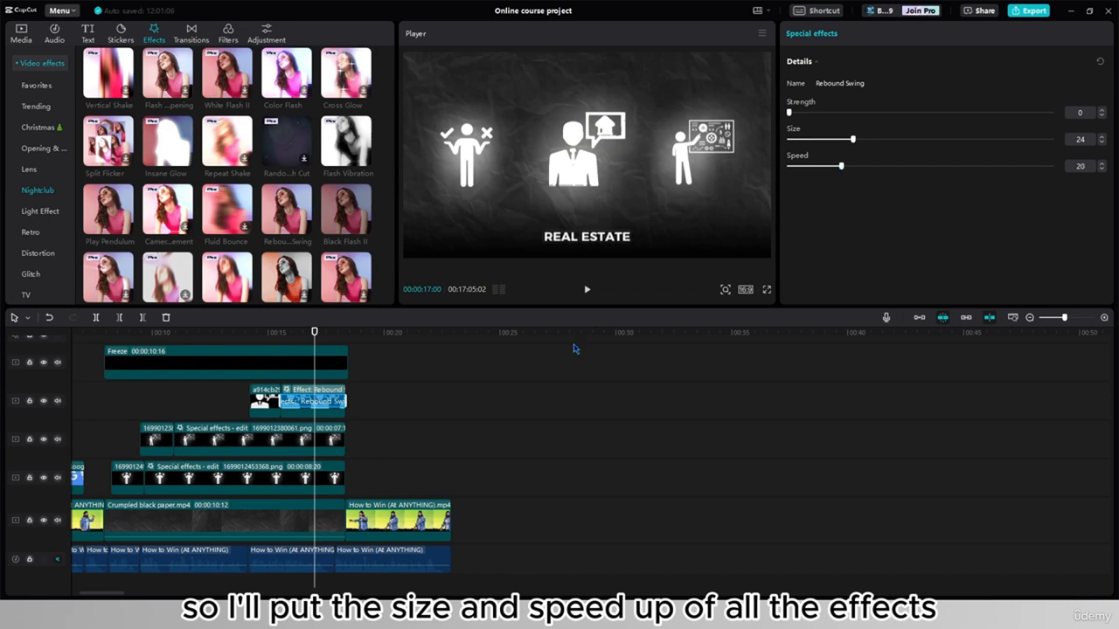
click(330, 437)
click(885, 113)
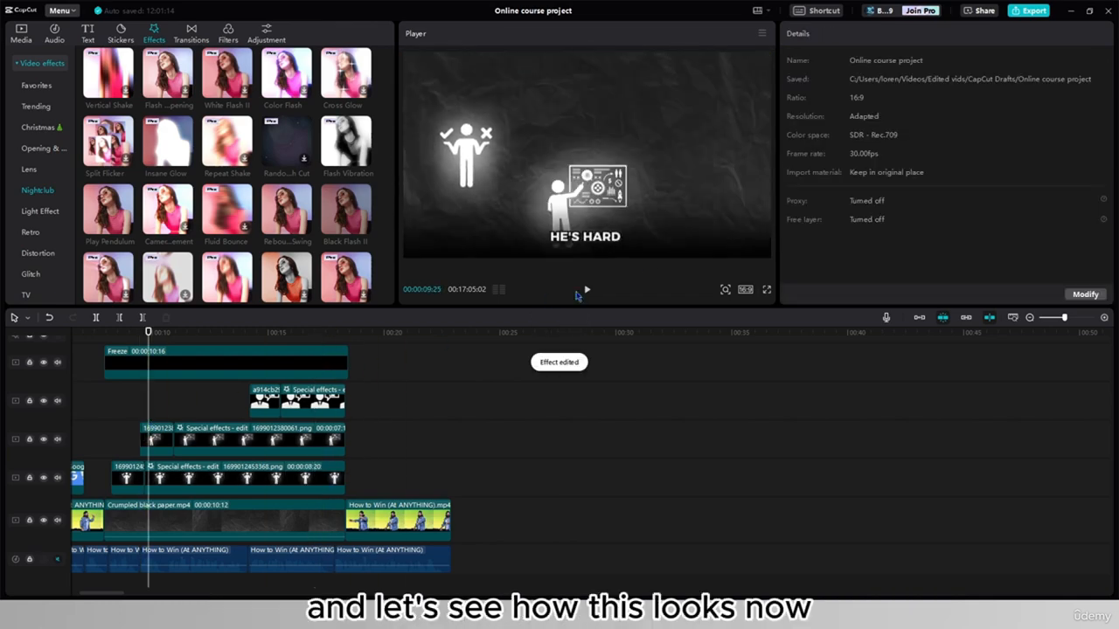
Play the icon section full screen from about 00:00:09:21 to check the separate swinging movements
click(586, 289)
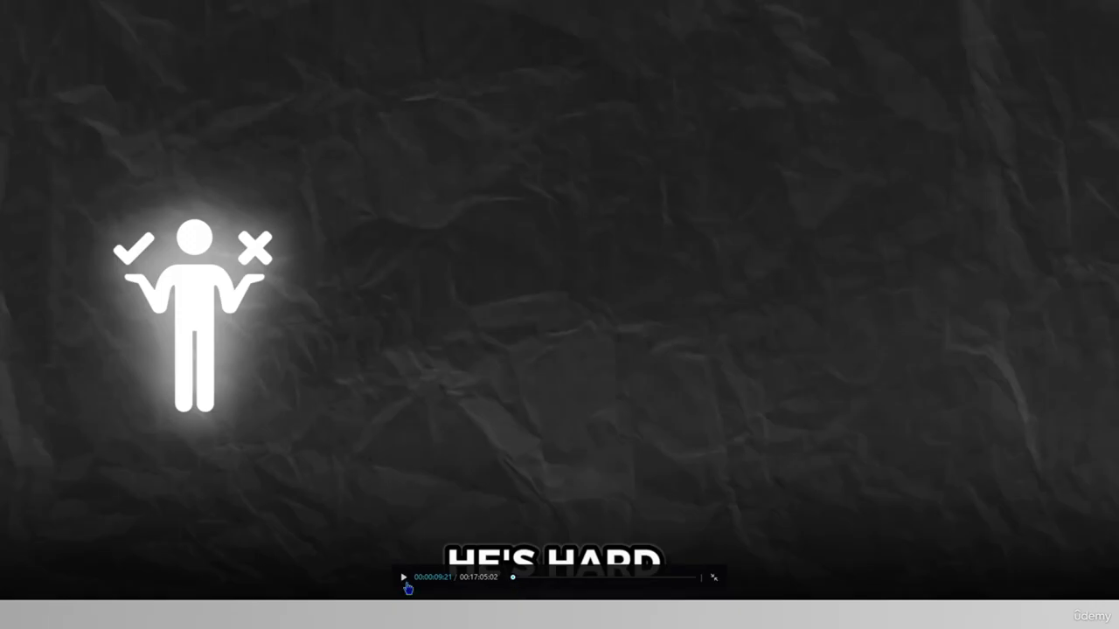
click(406, 582)
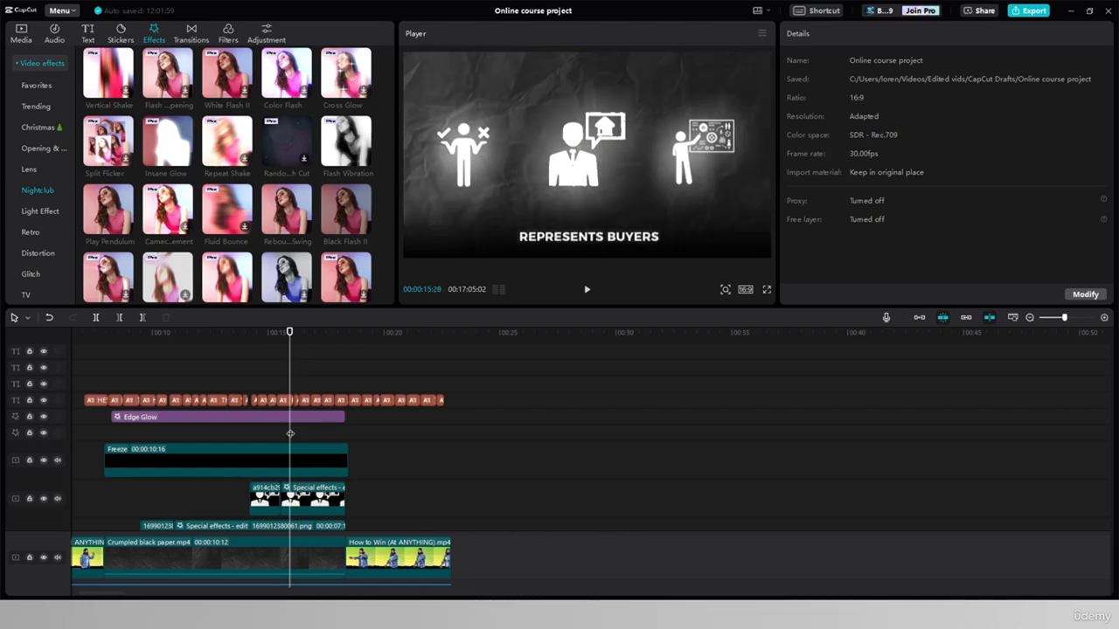
Review the Edge Glow effect over the icons, the Streamer Stroke section and the neon outline clip at the start
click(297, 418)
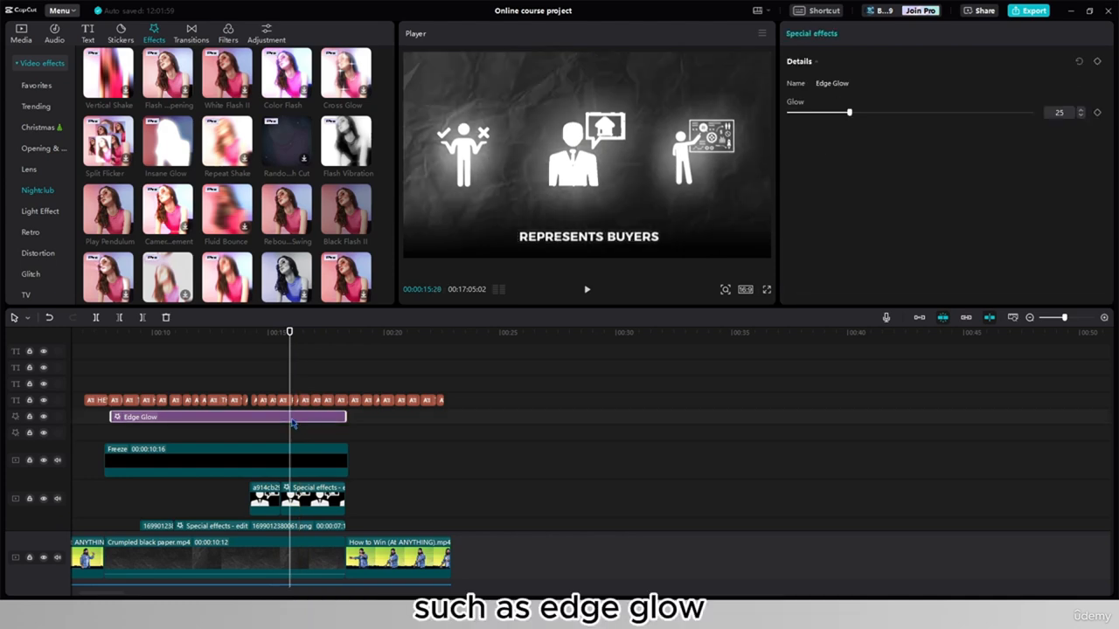
click(289, 498)
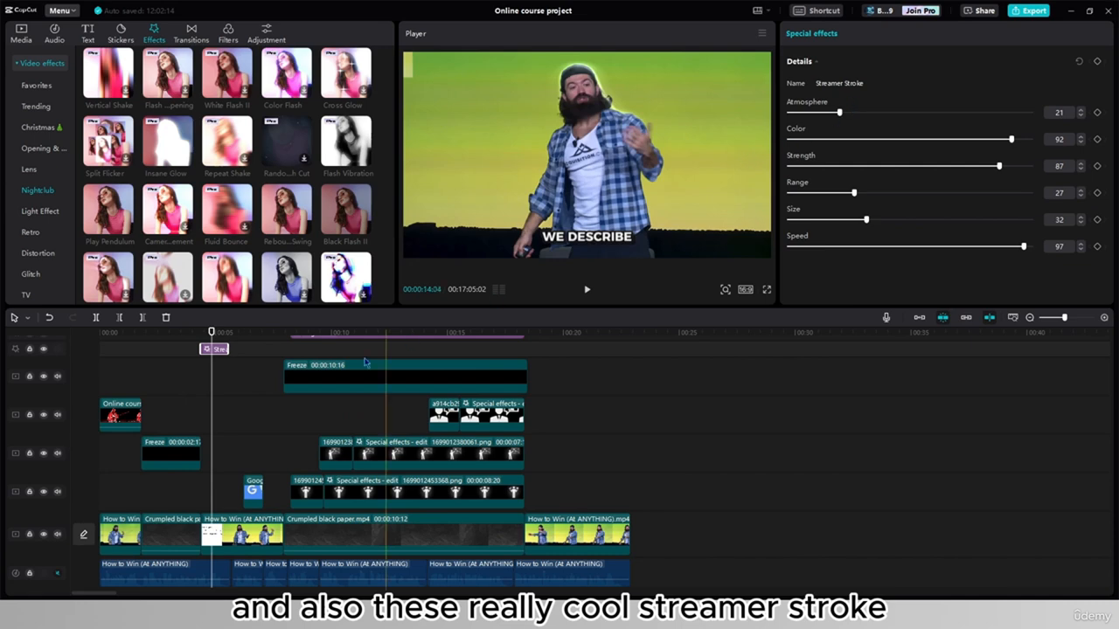
click(120, 388)
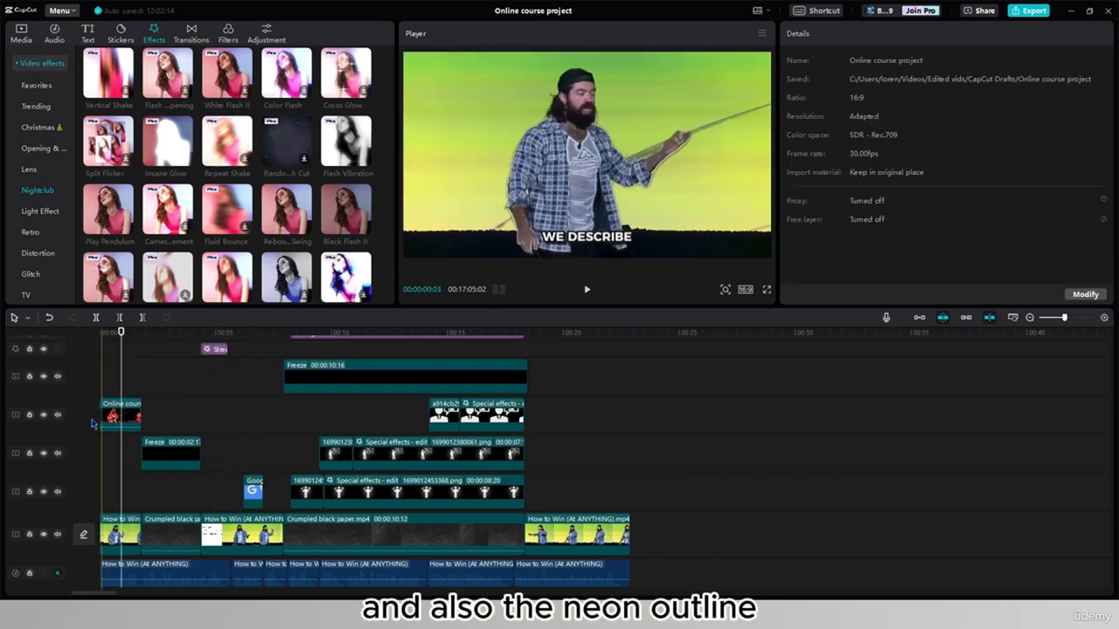